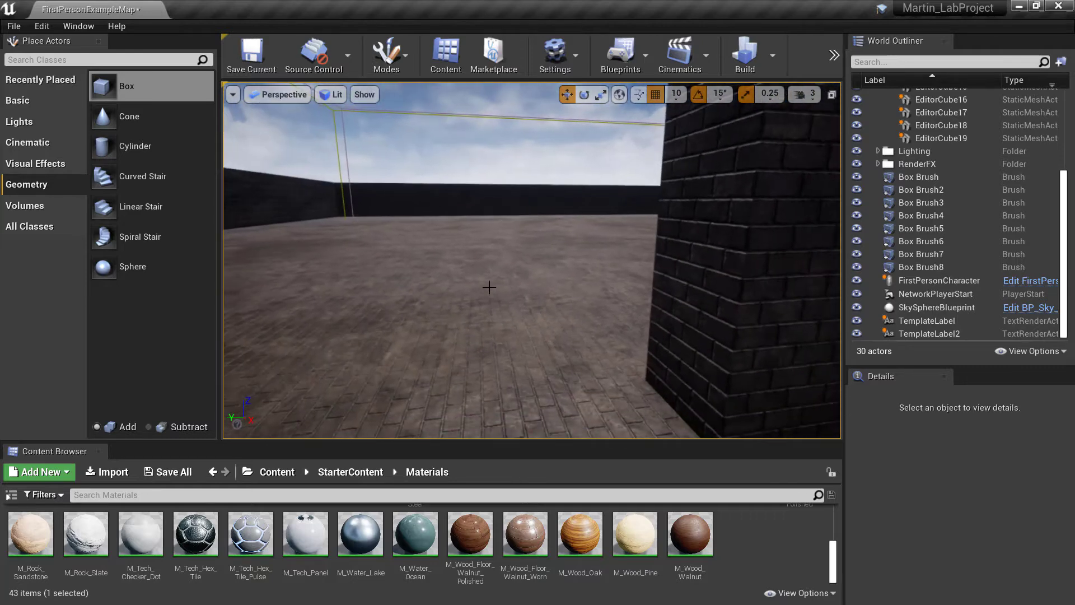
Step: Place a trial box brush on the open floor with the preselected M_Brick_Clay_New material and delete it
right_click_drag(456, 248, 437, 277)
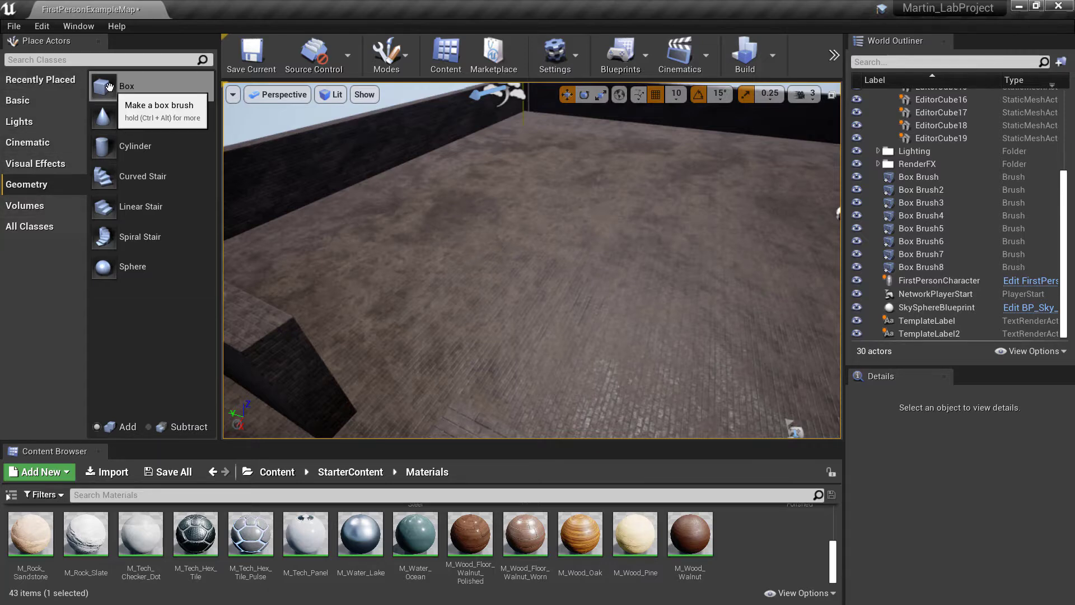
mouse_move(106, 88)
left_mouse_down()
mouse_move(403, 223)
mouse_move(484, 286)
left_mouse_up()
mouse_move(484, 287)
right_mouse_down()
mouse_move(485, 358)
mouse_move(479, 264)
right_mouse_up()
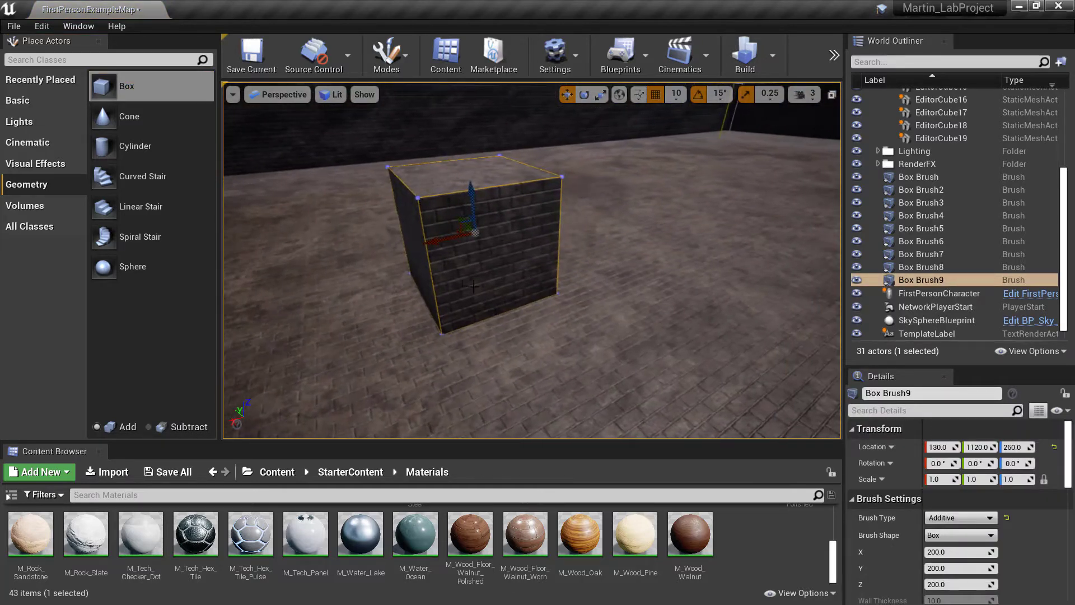
scroll(783, 569, "up", 5)
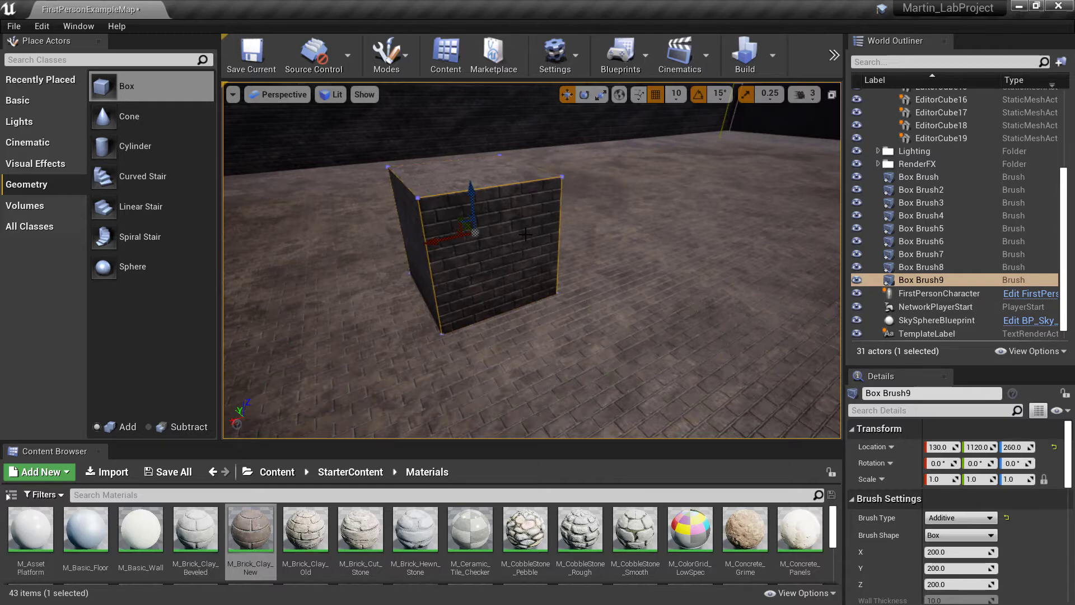
key("Delete")
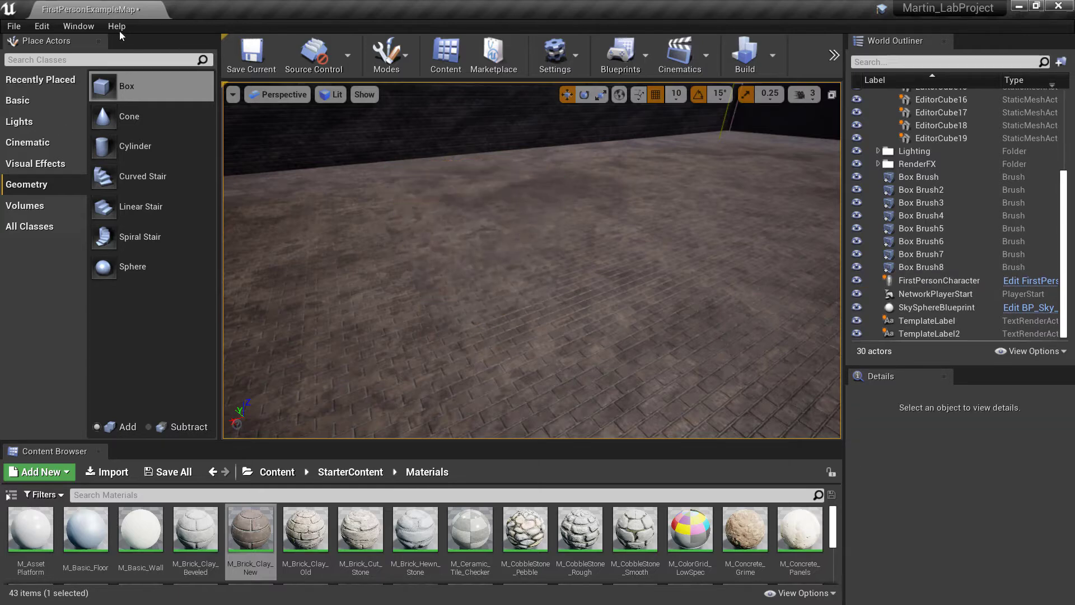
Step: Place a trial box brush on the open floor using M_Basic_Wall as its material
left_click(141, 529)
mouse_move(135, 73)
left_mouse_down()
mouse_move(135, 84)
mouse_move(384, 200)
mouse_move(472, 278)
left_mouse_up()
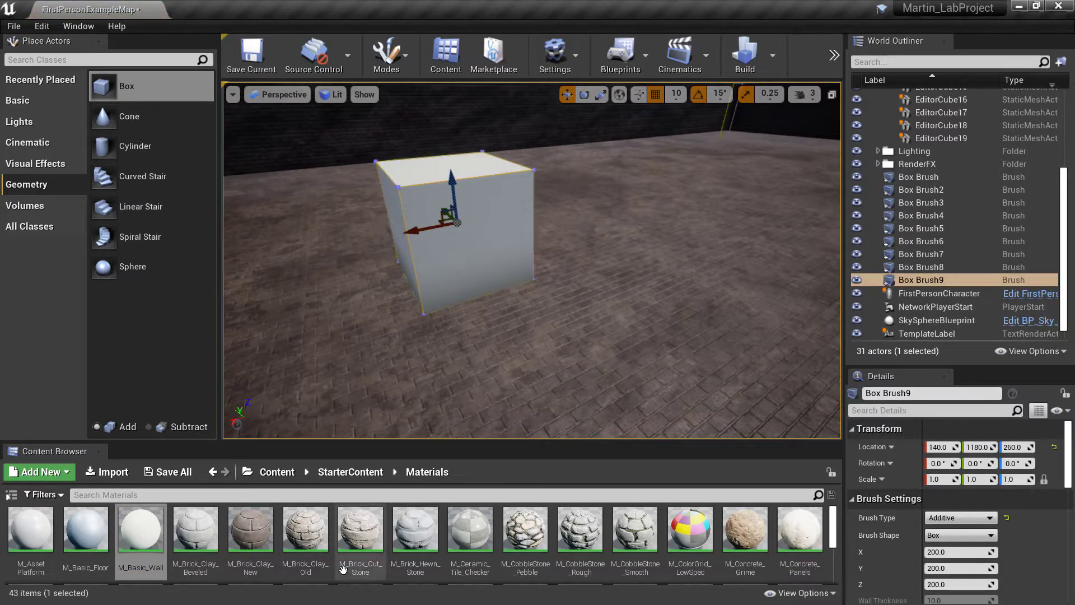
scroll(812, 546, "down", 3)
scroll(812, 546, "down", 2)
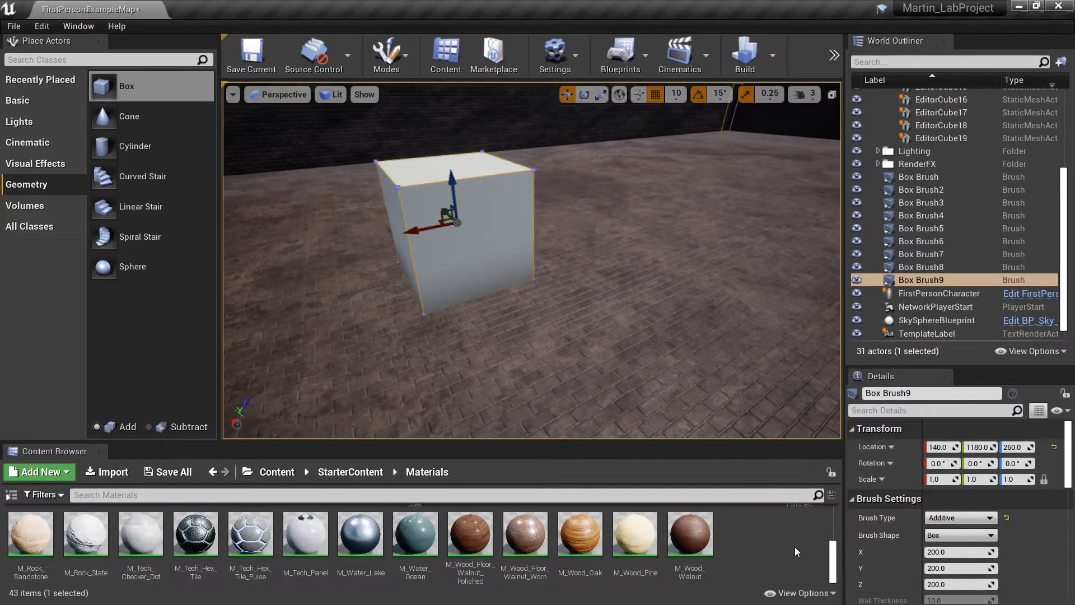
Step: Clear the material selection and replace the white trial box with a new box brush that has no material assigned
left_click(786, 542)
scroll(832, 523, "up", 5)
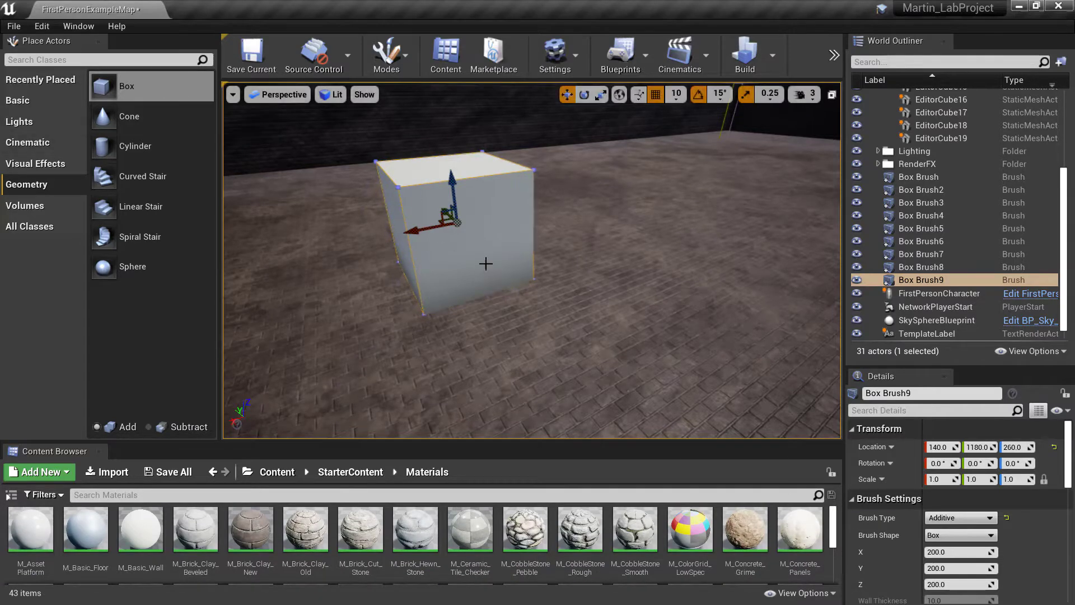
key("Delete")
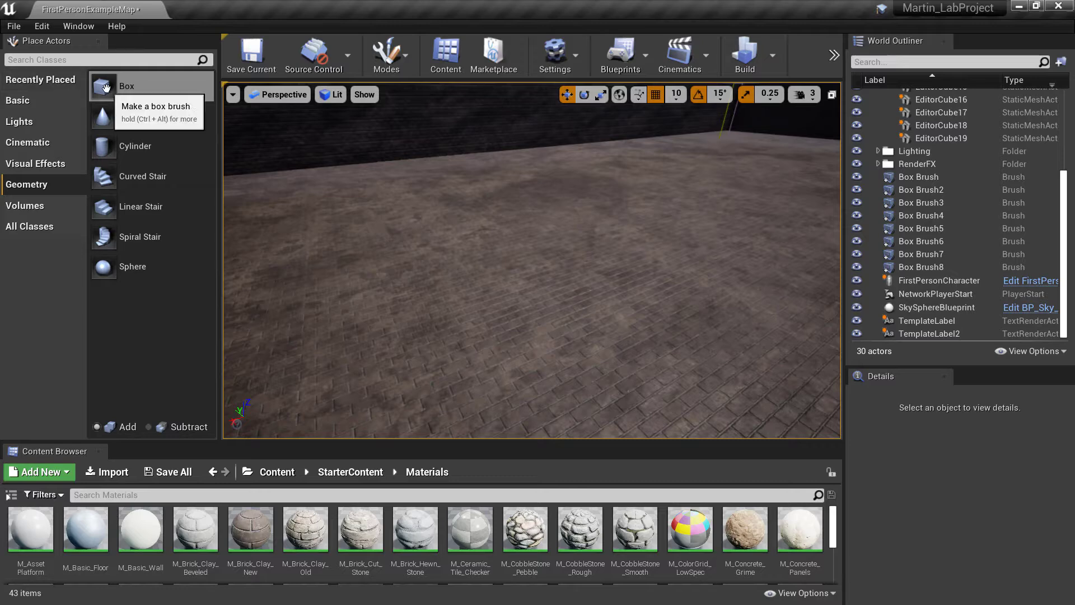
mouse_move(107, 88)
left_mouse_down()
mouse_move(403, 218)
mouse_move(473, 288)
left_mouse_up()
mouse_move(473, 287)
right_mouse_down()
mouse_move(473, 247)
mouse_move(492, 303)
mouse_move(571, 330)
right_mouse_up()
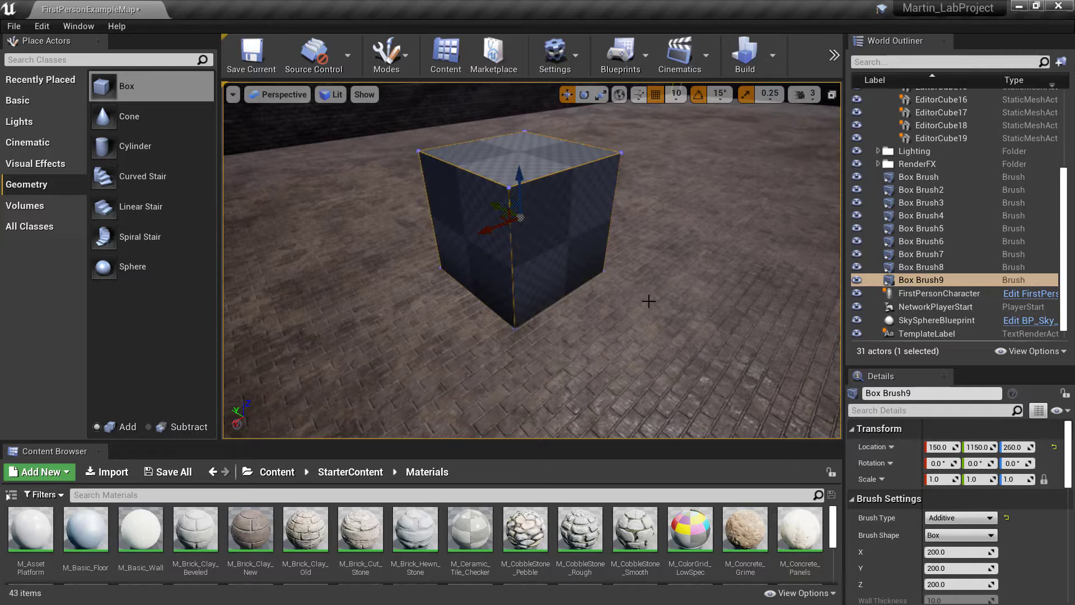
Step: Play-test the level in the viewport, walk past the brick walls and the Portfolio text, and end the test
mouse_move(648, 301)
right_mouse_down()
mouse_move(648, 319)
mouse_move(582, 247)
mouse_move(582, 230)
mouse_move(566, 236)
mouse_move(566, 218)
mouse_move(563, 269)
mouse_move(504, 269)
right_mouse_up()
key("w")
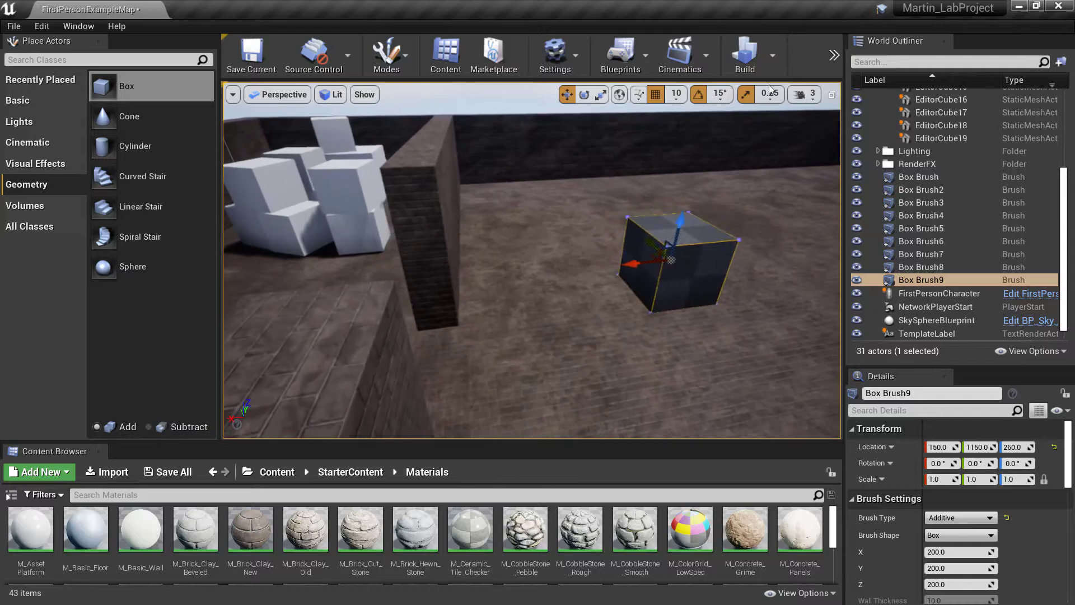
left_click(835, 55)
left_click(637, 227)
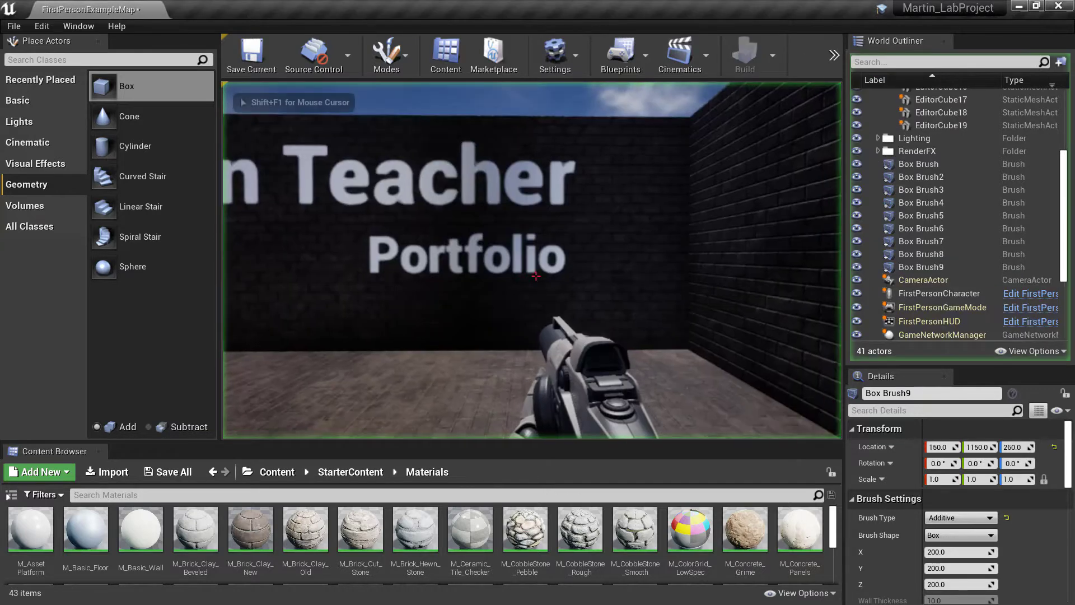
key("w")
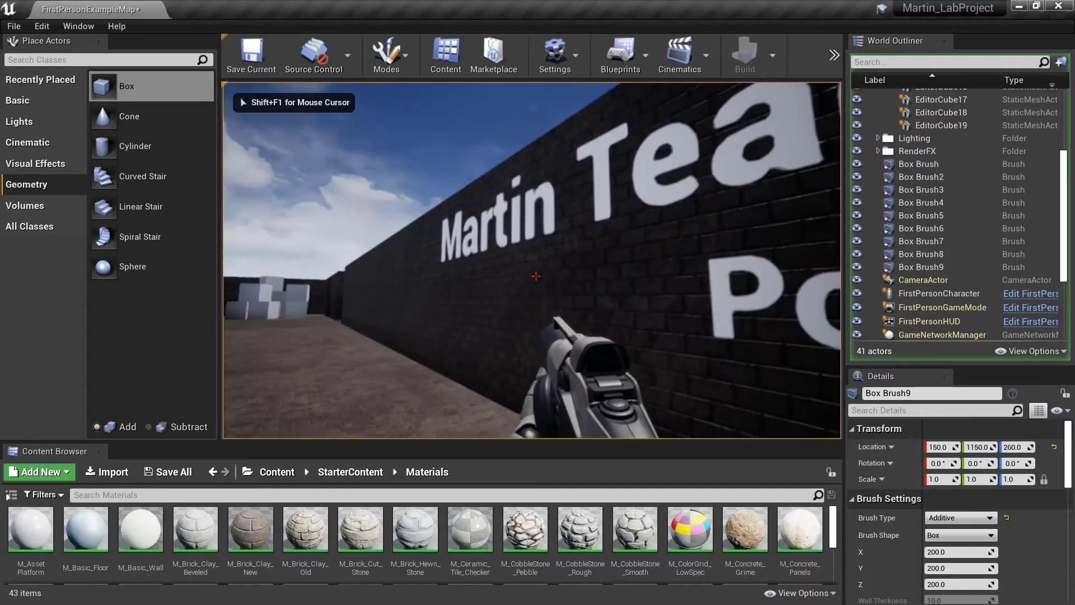
key("w")
key("w")
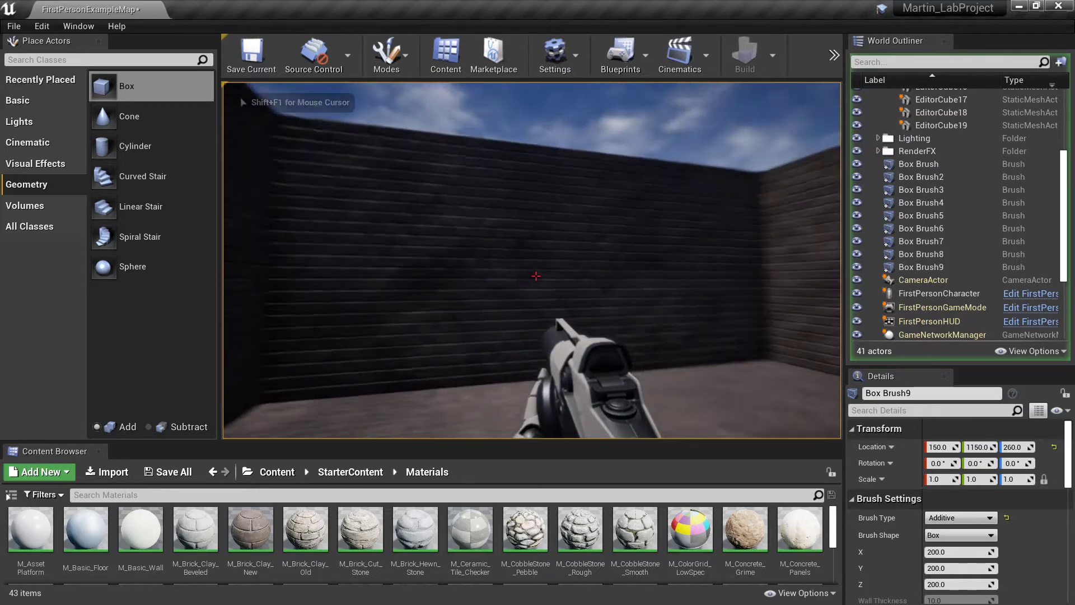
key("w")
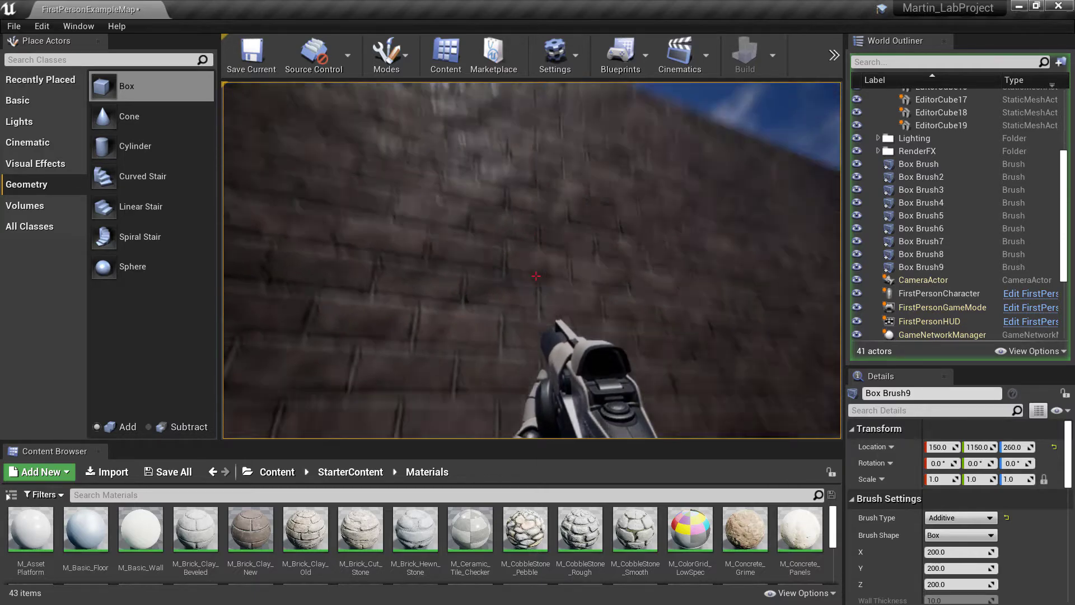
key("w")
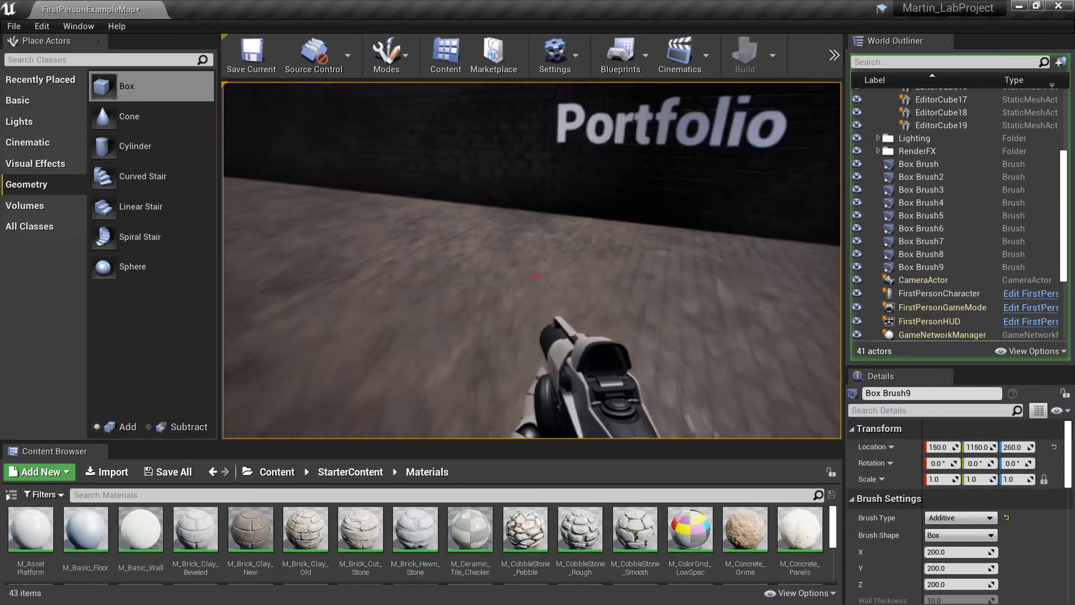
key("Escape")
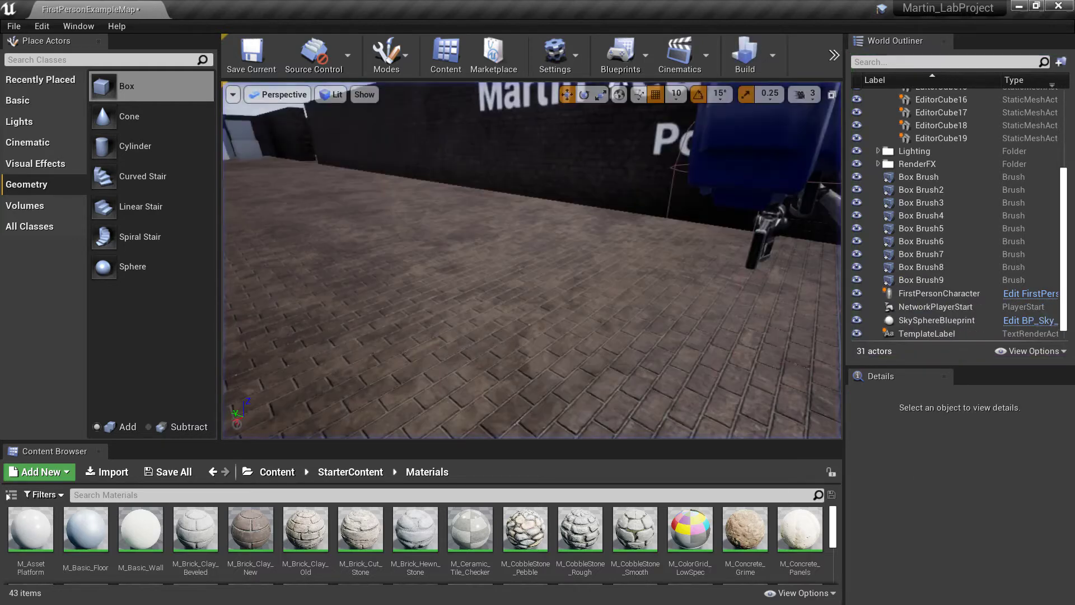
Step: Select the checkered box brush and enlarge its details area to show the brush settings
mouse_move(678, 273)
right_mouse_down()
mouse_move(678, 168)
mouse_move(678, 263)
mouse_move(679, 235)
mouse_move(661, 269)
mouse_move(666, 235)
mouse_move(655, 235)
mouse_move(700, 273)
right_mouse_up()
key("w")
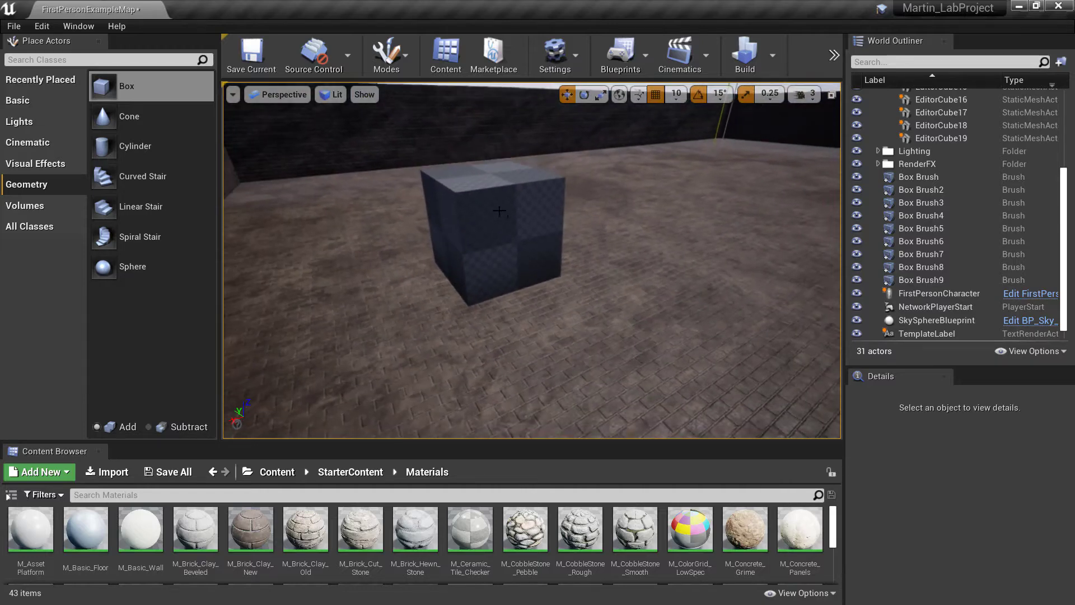
left_click(476, 185)
right_click_drag(476, 184, 486, 185)
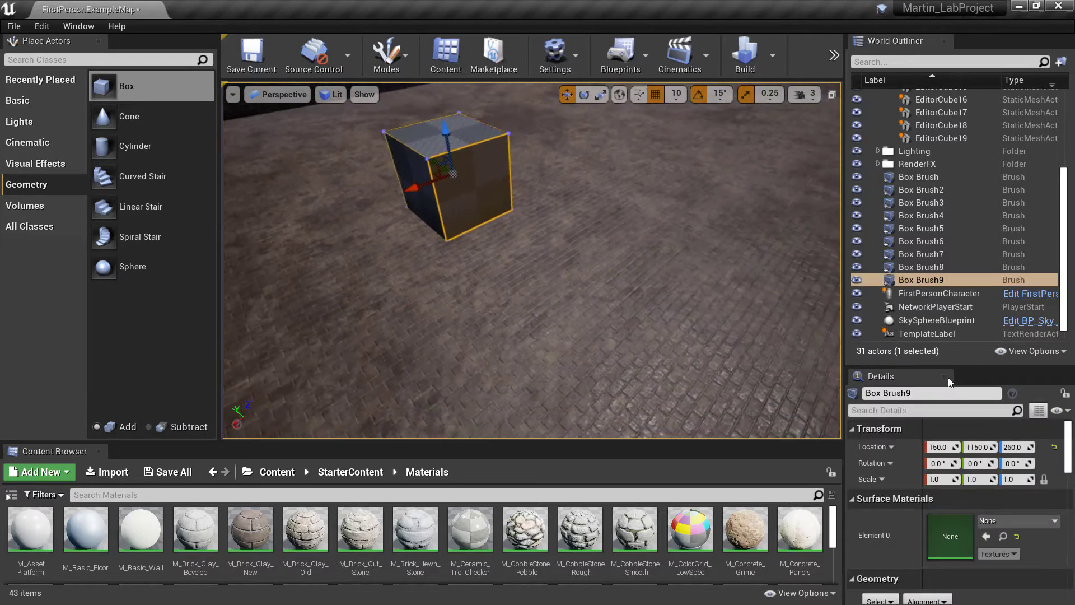
left_click_drag(961, 366, 961, 144)
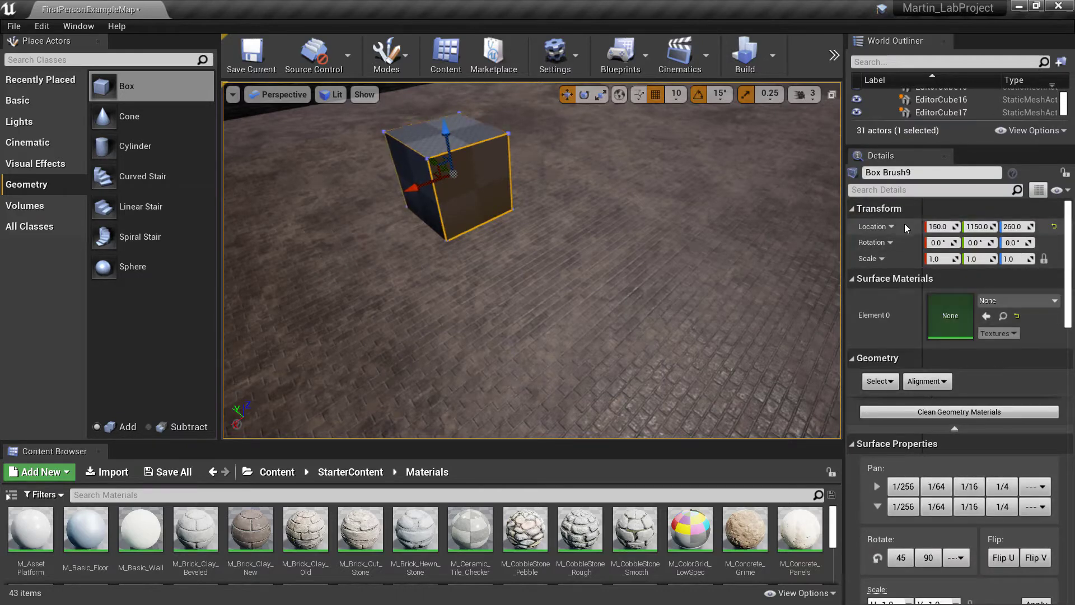
scroll(993, 352, "down", 15)
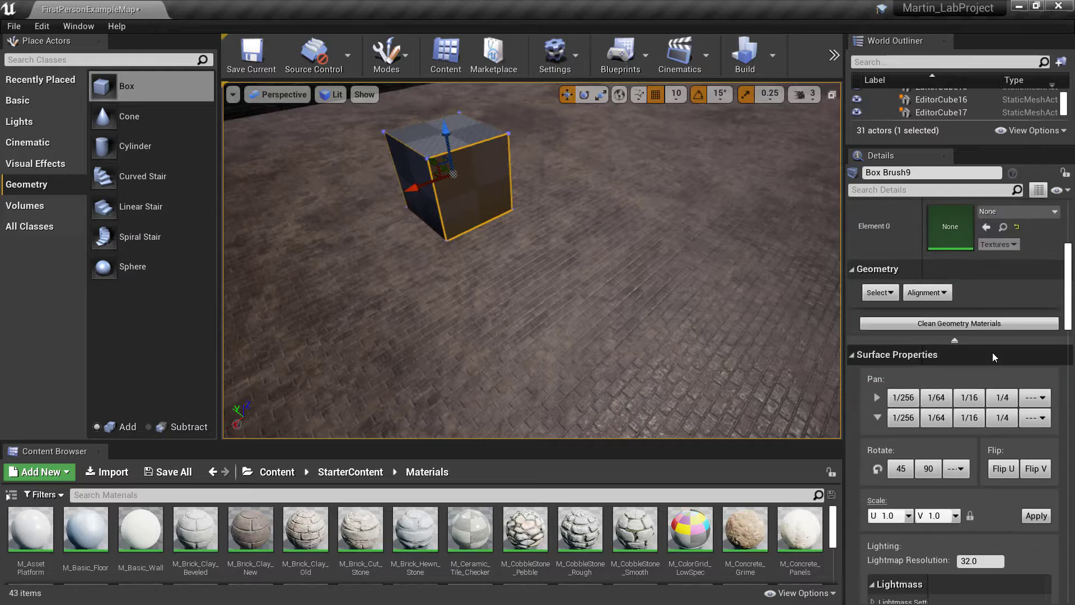
scroll(946, 403, "down", 5)
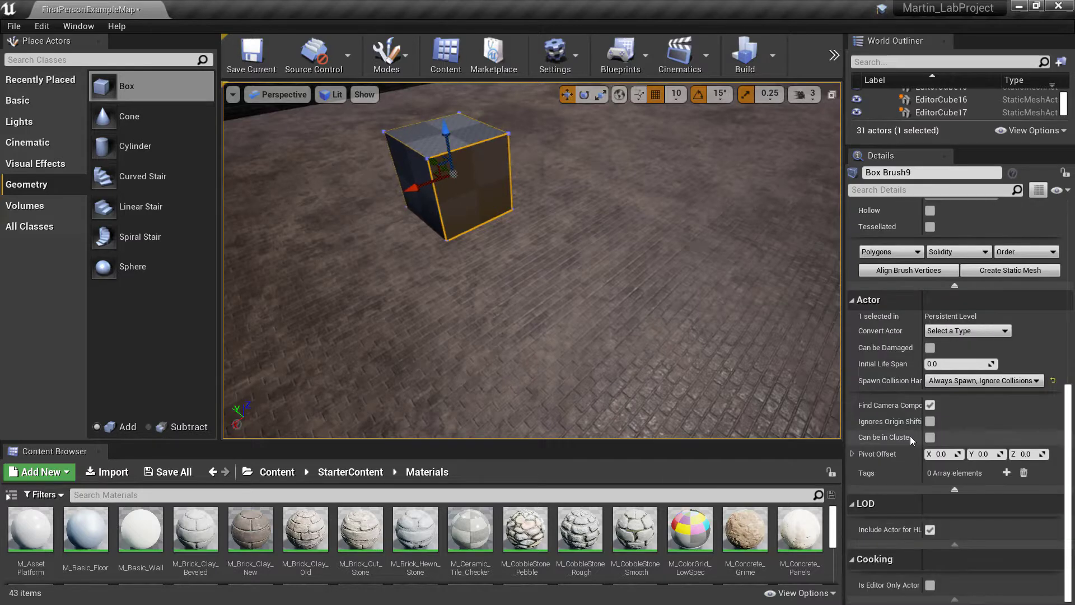
scroll(913, 426, "up", 7)
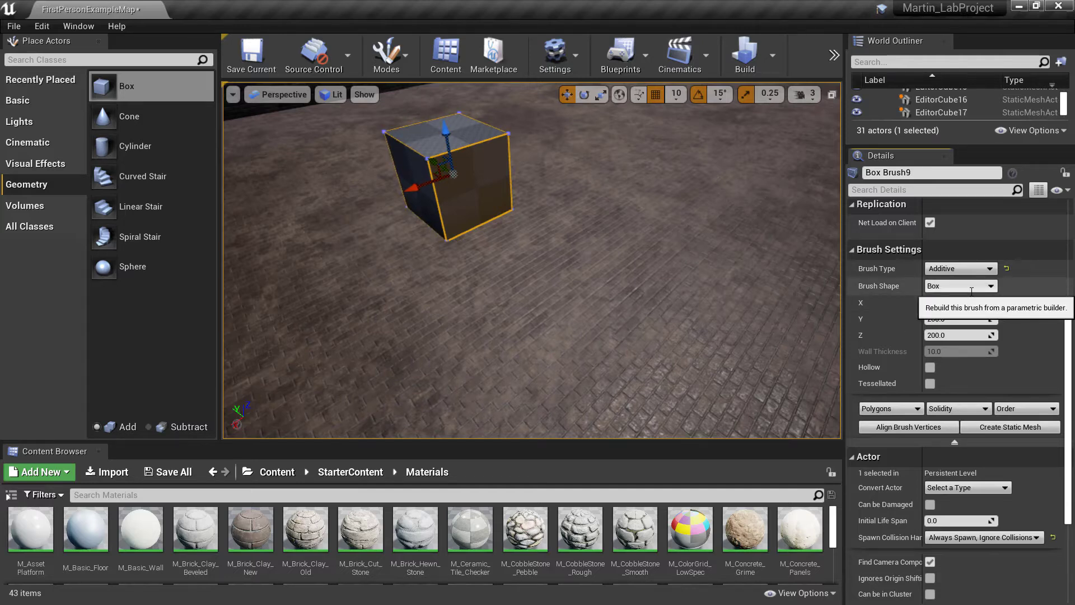
Step: Set the box brush dimensions to X 1000, Y 1000 and Z 400
key("Return")
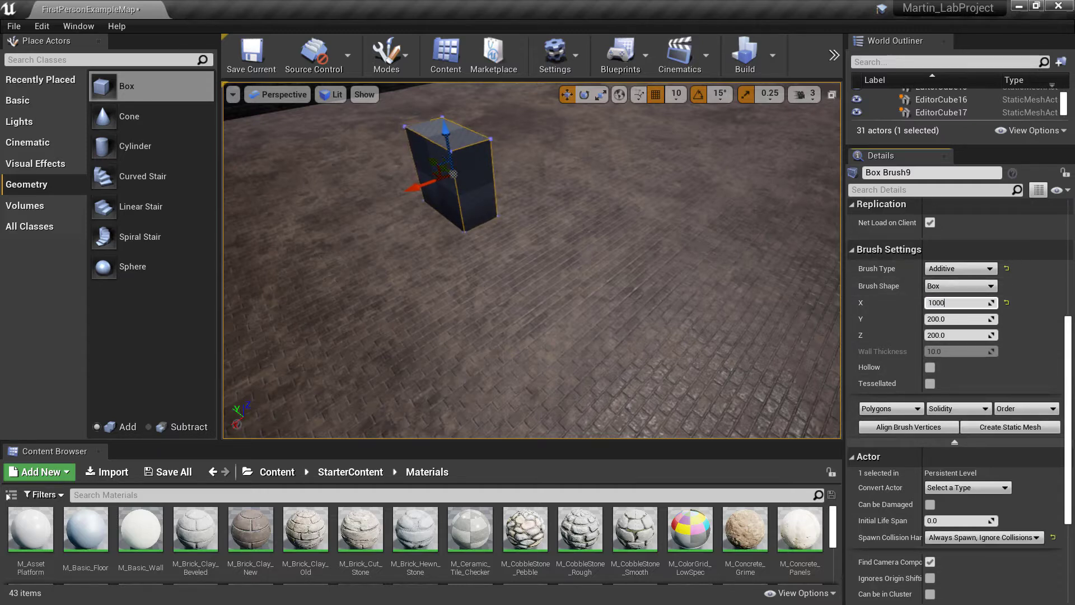
type("1000")
key("Return")
left_click(950, 317)
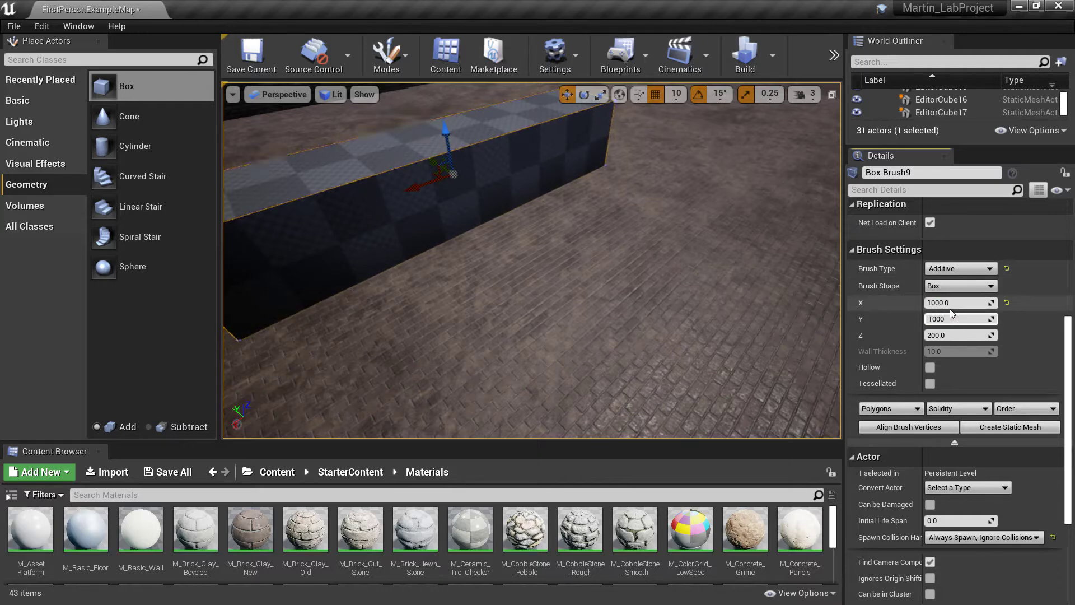
type("1000")
key("Return")
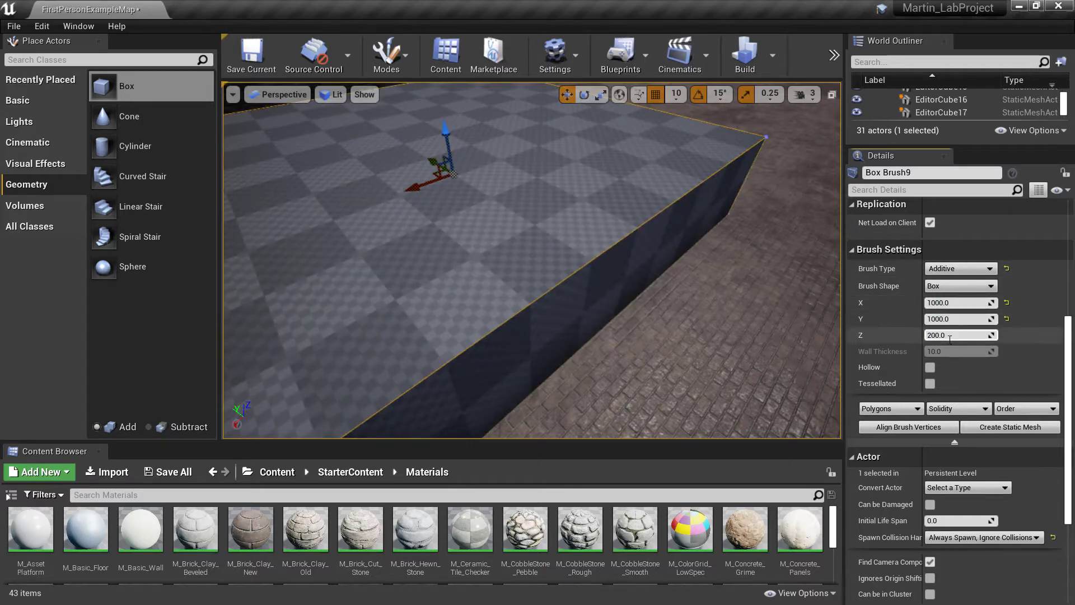
key("Return")
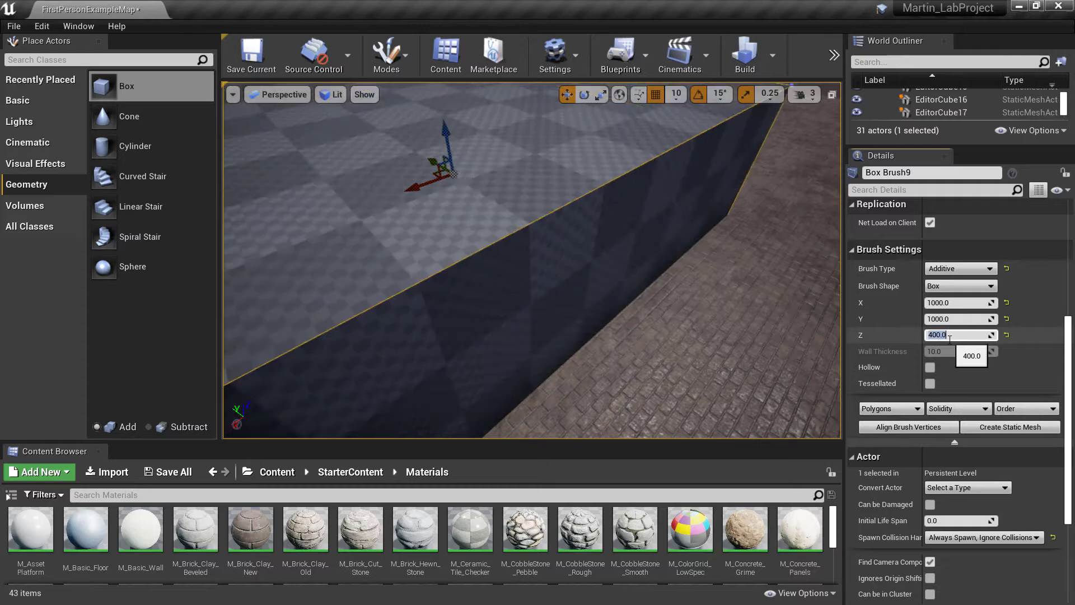
Step: Raise the enlarged box brush out of the floor and shift it horizontally into the open area behind the low walls
right_click_drag(760, 263, 731, 230)
mouse_move(532, 260)
right_mouse_down()
mouse_move(552, 255)
mouse_move(582, 215)
mouse_move(597, 224)
mouse_move(618, 195)
right_mouse_up()
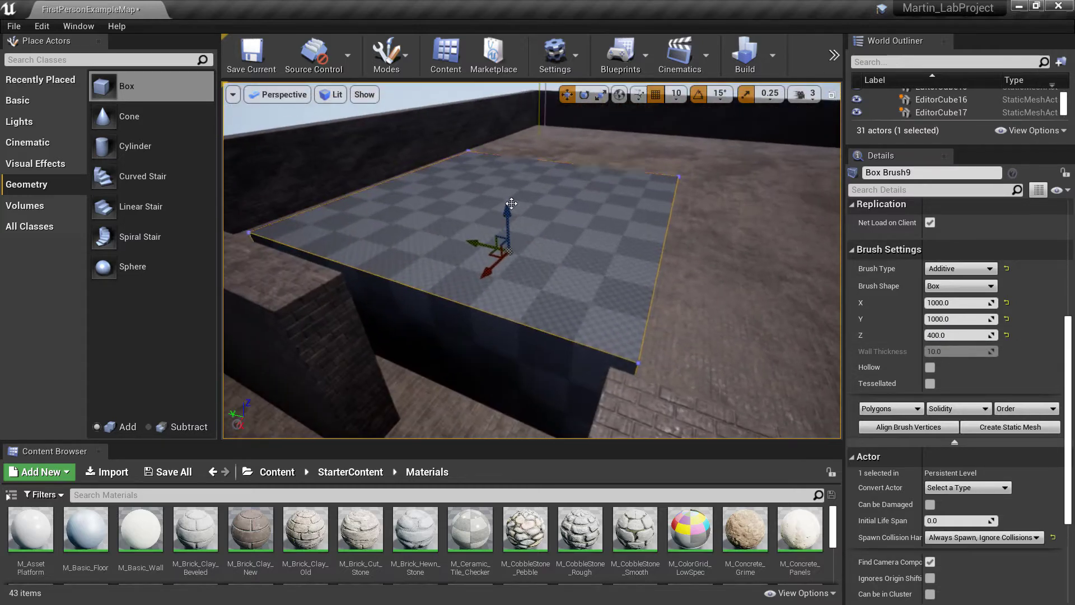
left_click_drag(510, 207, 508, 168)
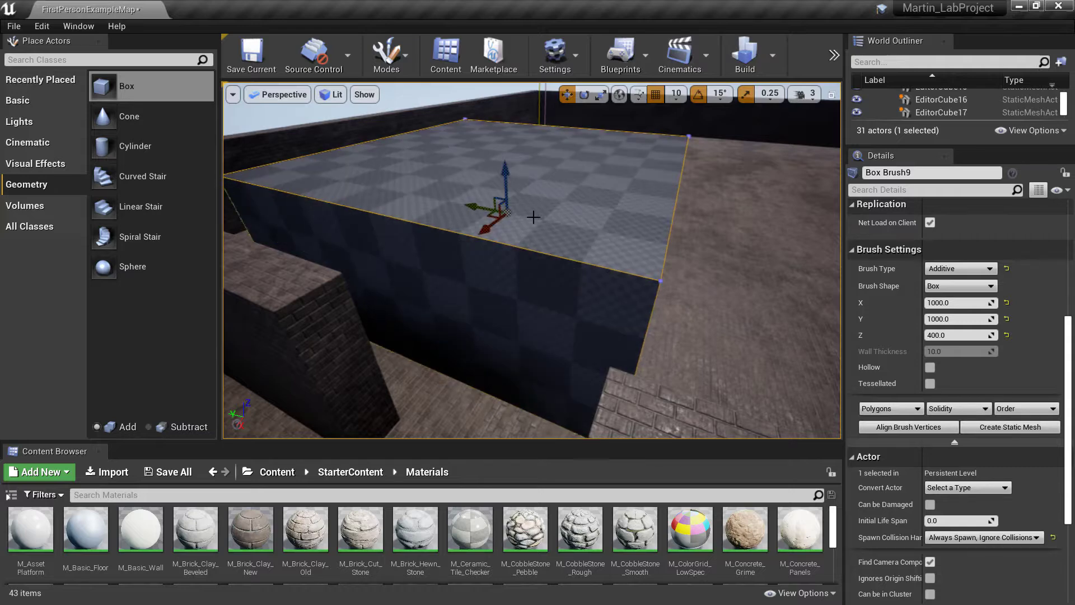
mouse_move(533, 218)
right_mouse_down()
mouse_move(534, 232)
mouse_move(468, 286)
mouse_move(504, 240)
right_mouse_up()
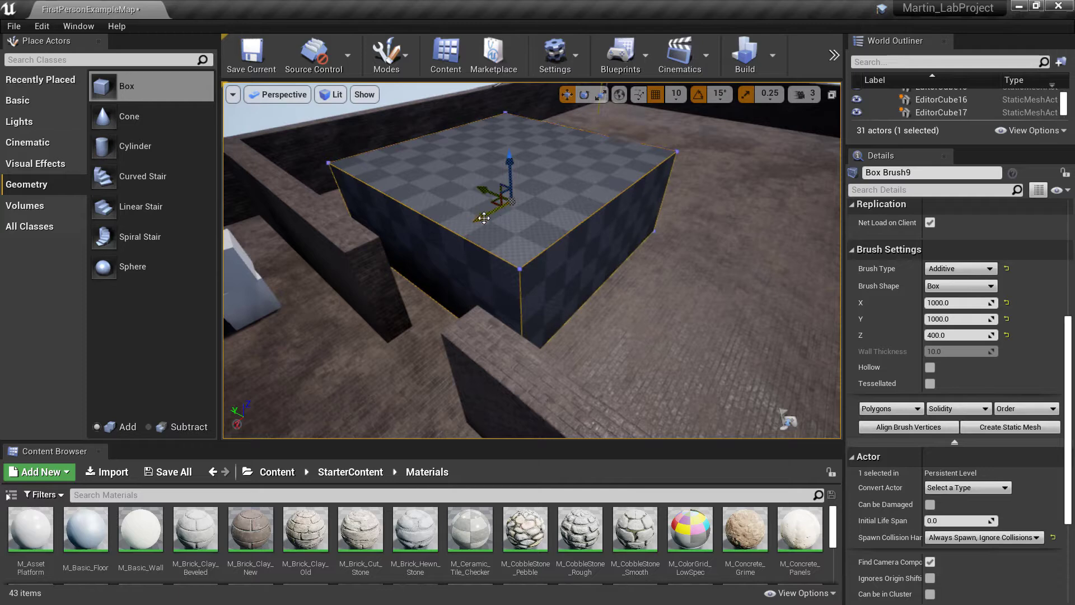
left_click_drag(483, 188, 483, 188)
right_click_drag(482, 188, 418, 184)
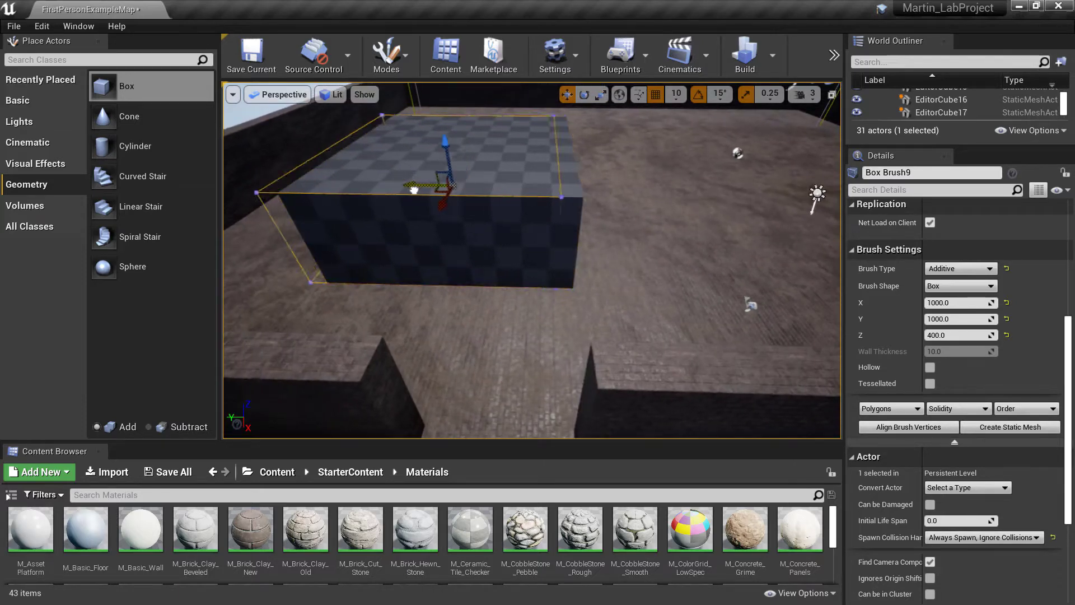
left_click_drag(402, 190, 401, 190)
right_click_drag(446, 228, 447, 228)
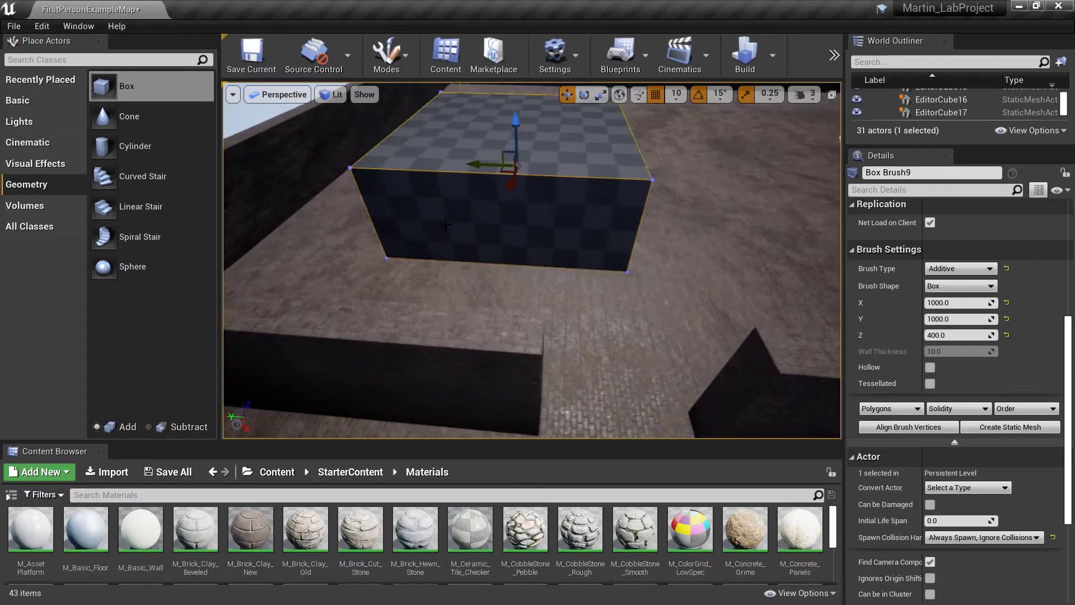
Step: Apply the M_Brick_Clay_New material to the long side face of the box brush
right_click_drag(525, 168, 525, 168)
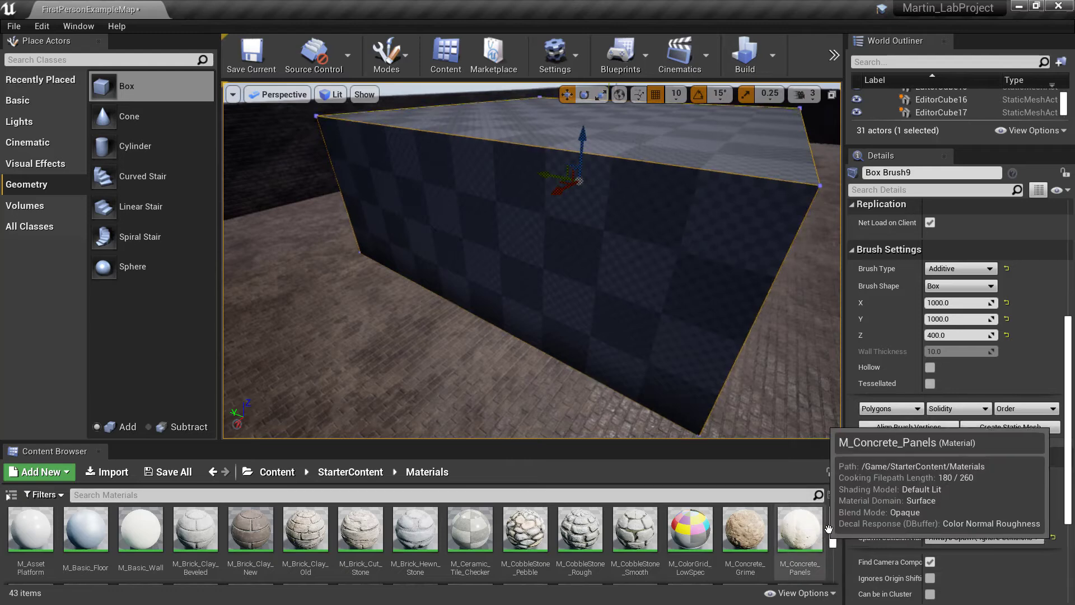
scroll(834, 529, "down", 1)
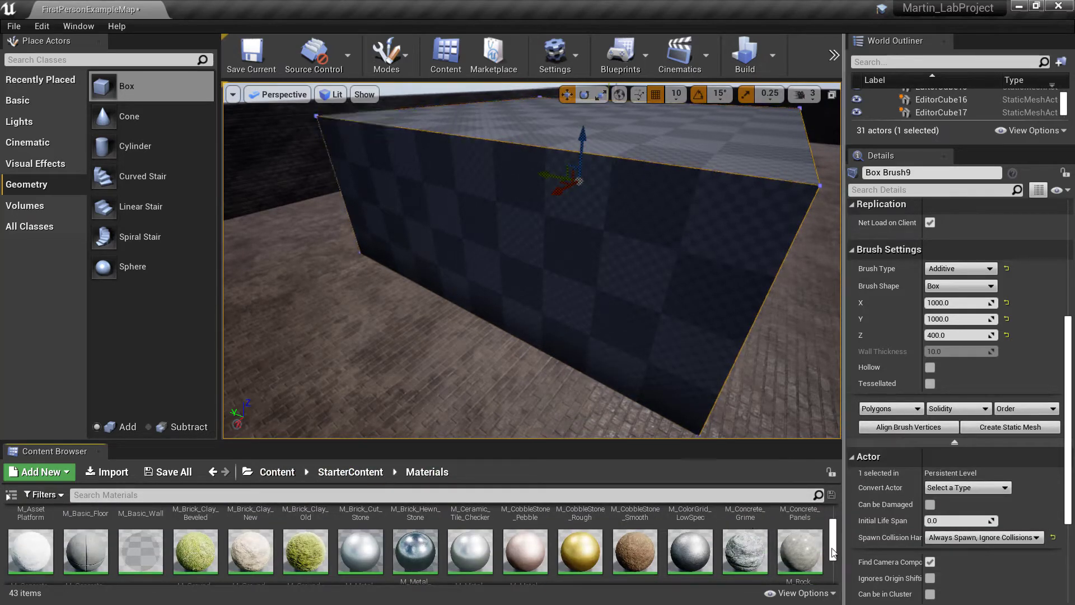
left_click_drag(835, 538, 848, 510)
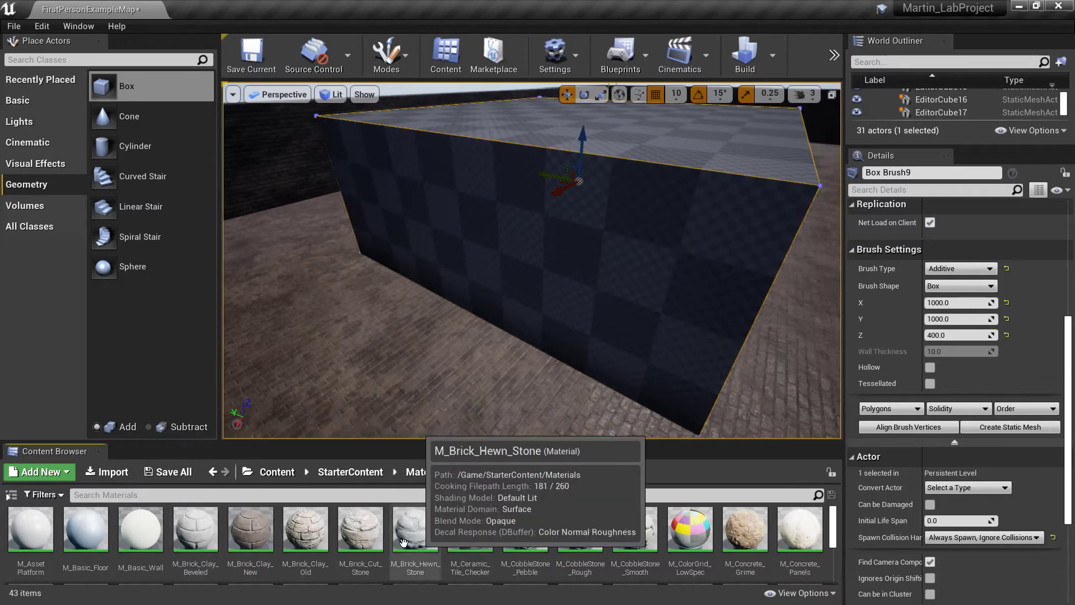
left_click_drag(251, 529, 667, 298)
right_click_drag(667, 298, 708, 239)
key("w")
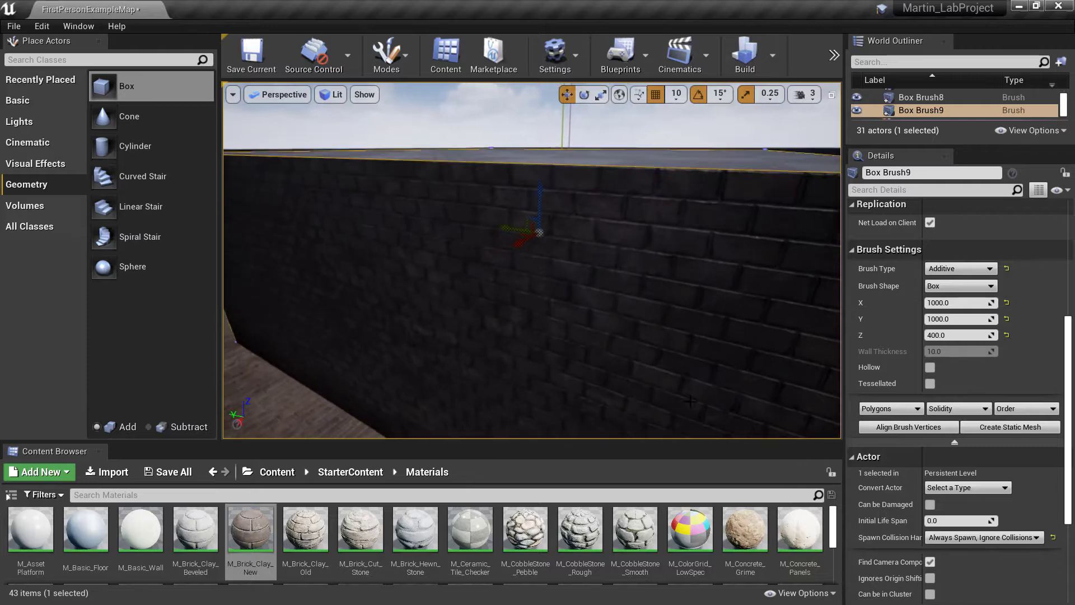
Step: Apply the M_Concrete_Grime material to the long side face of the box brush
left_click_drag(740, 531, 712, 399)
left_click_drag(691, 368, 691, 367)
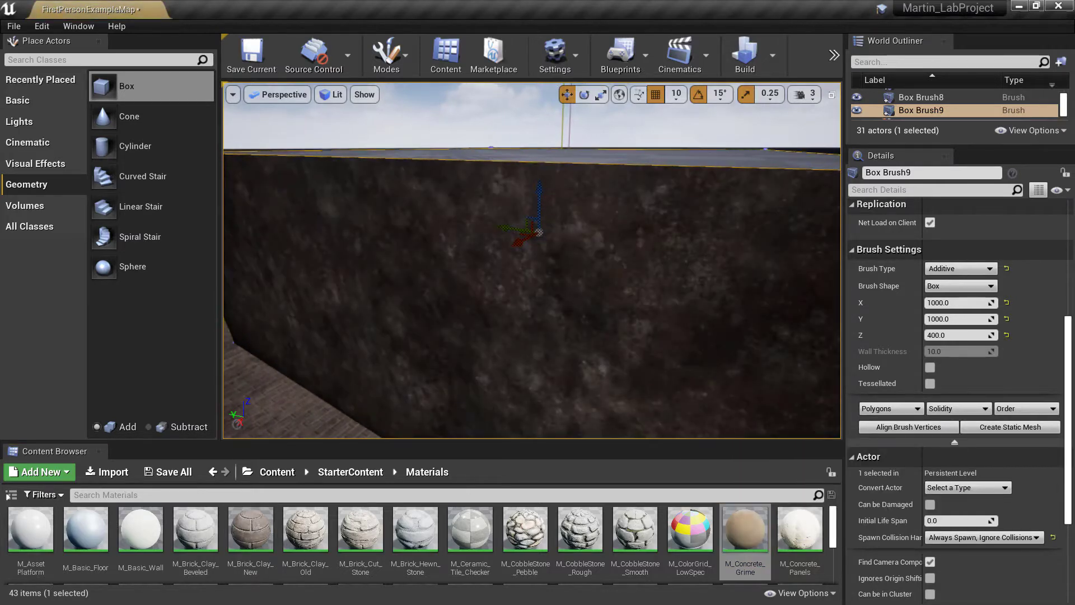
mouse_move(691, 367)
right_mouse_down()
mouse_move(638, 368)
mouse_move(711, 367)
mouse_move(644, 367)
mouse_move(682, 367)
right_mouse_up()
Step: Replace the long side face's material with M_Metal_Rust
scroll(628, 557, "down", 1)
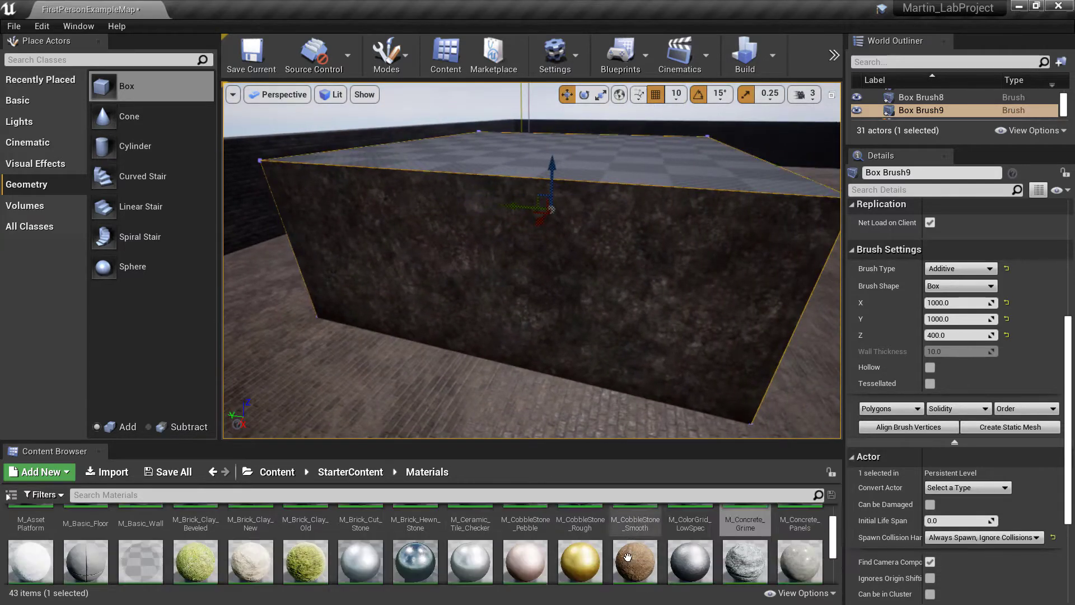
left_click(470, 540)
mouse_move(597, 377)
right_mouse_down()
mouse_move(566, 370)
mouse_move(601, 373)
right_mouse_up()
left_click_drag(647, 537, 690, 303)
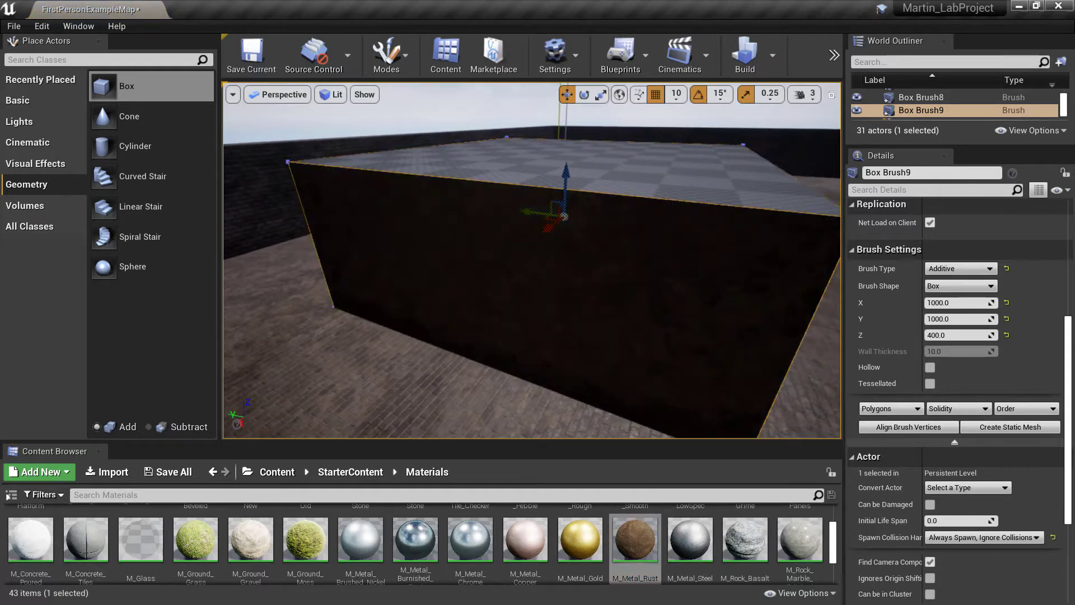
Step: Try the M_Tech_Checker_Dot material on the long side face of the box brush
right_click_drag(690, 302, 634, 258)
scroll(253, 540, "down", 1)
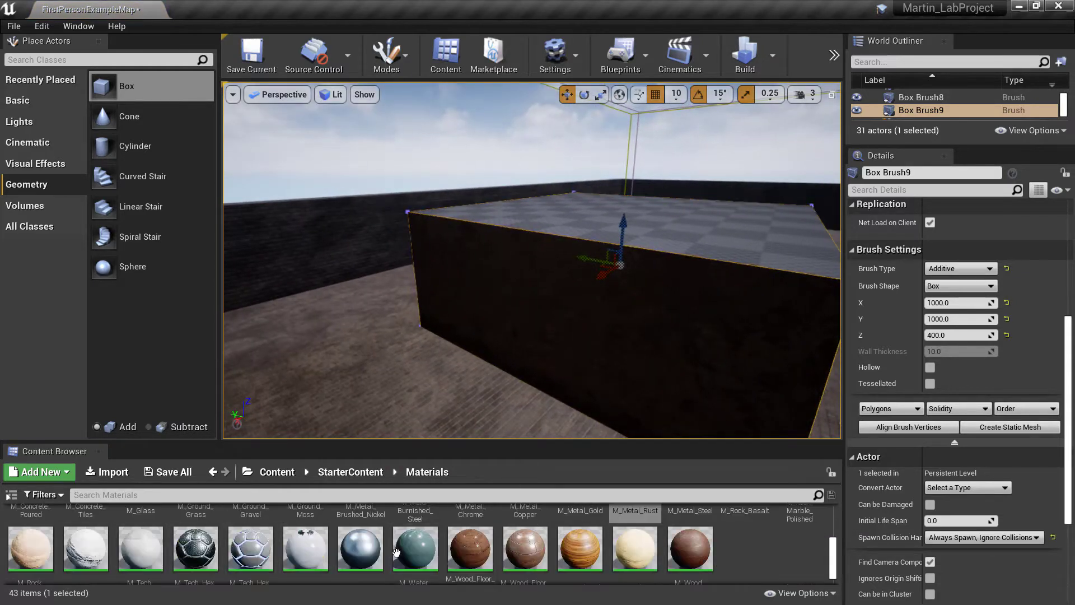
left_click_drag(142, 539, 616, 315)
Step: Apply the M_Rock_Sandstone material to the long side face of the box brush
right_click_drag(538, 394, 612, 425)
key("w")
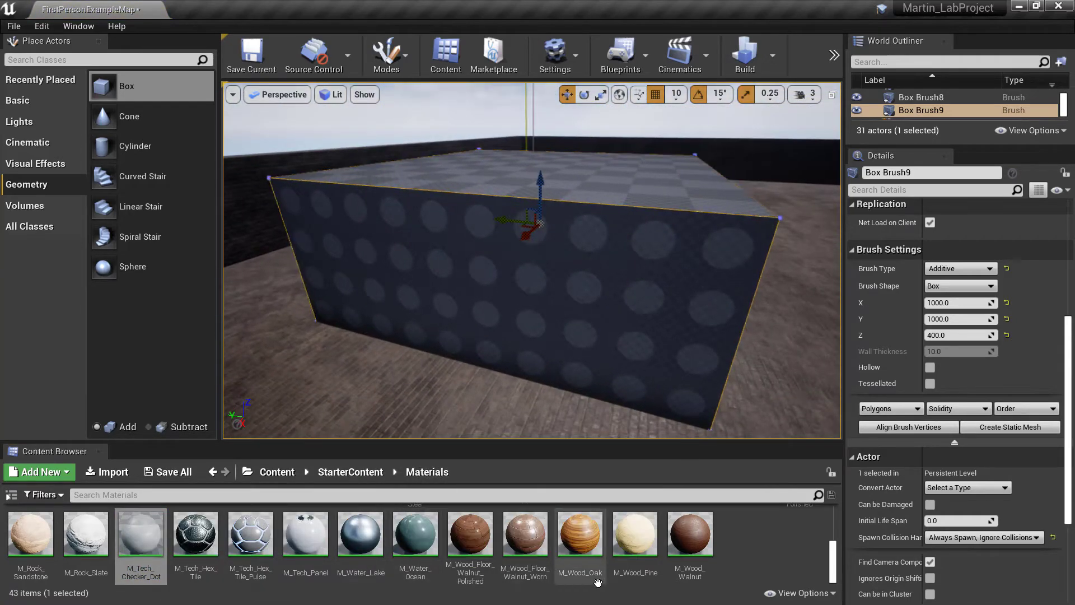
left_click(626, 539)
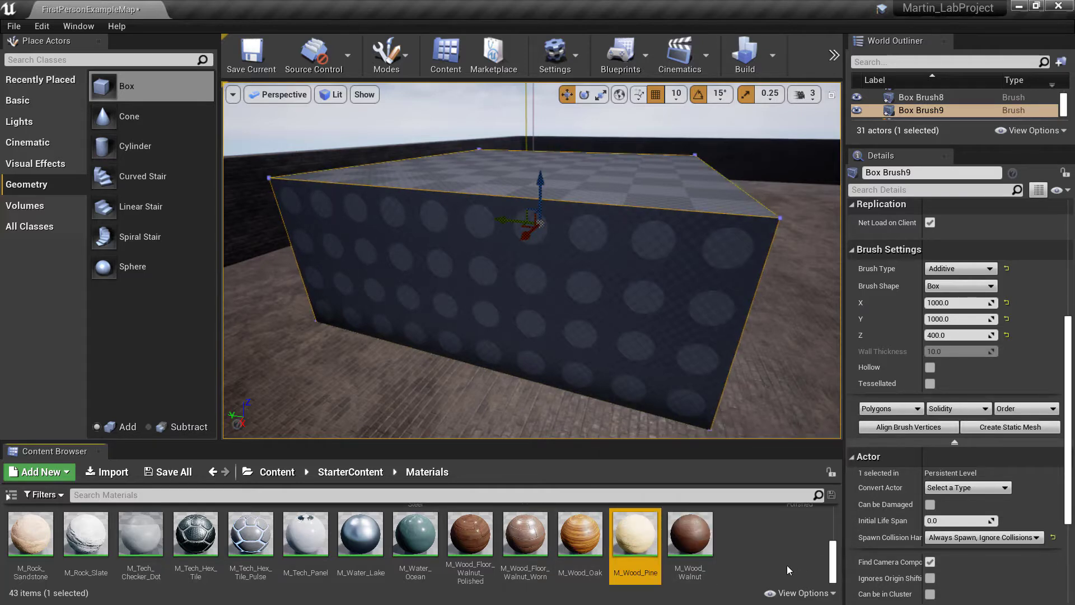
scroll(787, 566, "up", 1)
scroll(28, 560, "down", 1)
left_click_drag(16, 533, 507, 266)
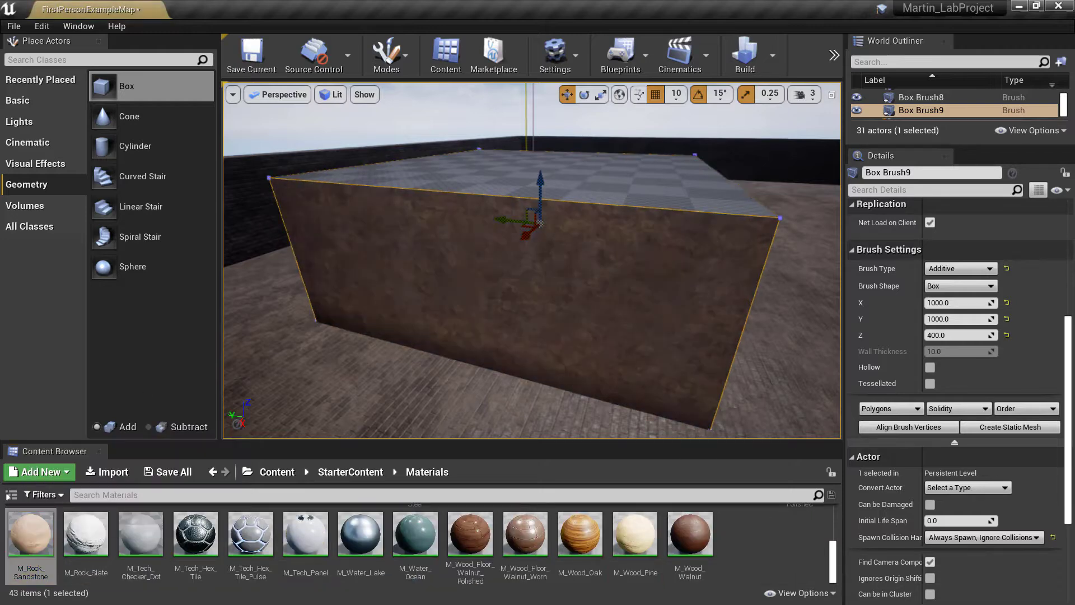
Step: Select only the sandstone side face and look through the materials available for its surface element
right_click_drag(507, 266, 734, 284)
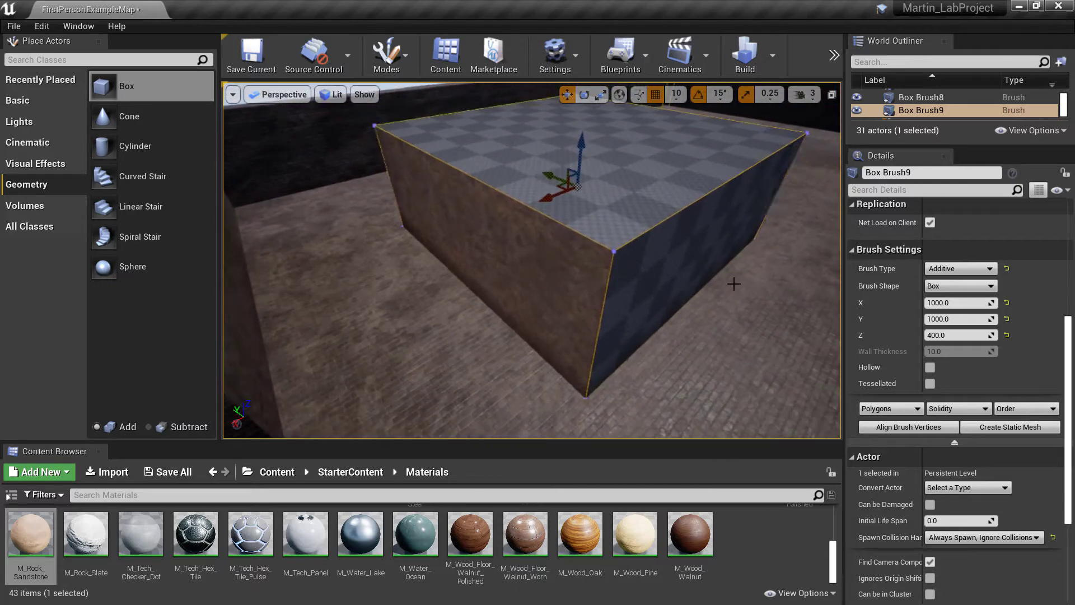
scroll(928, 338, "up", 2)
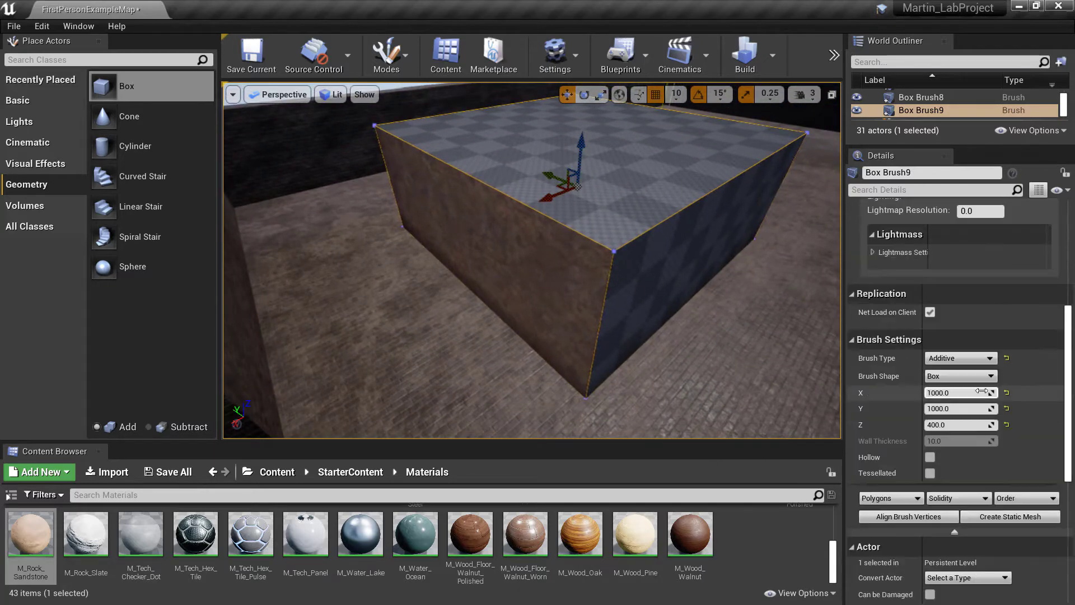
left_click(519, 266)
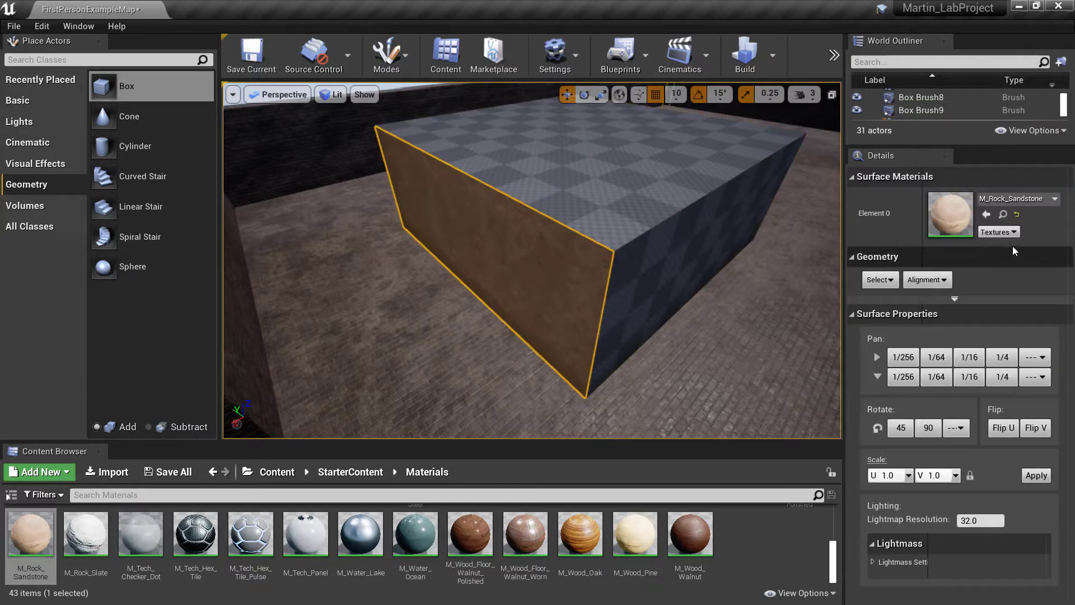
right_click(943, 201)
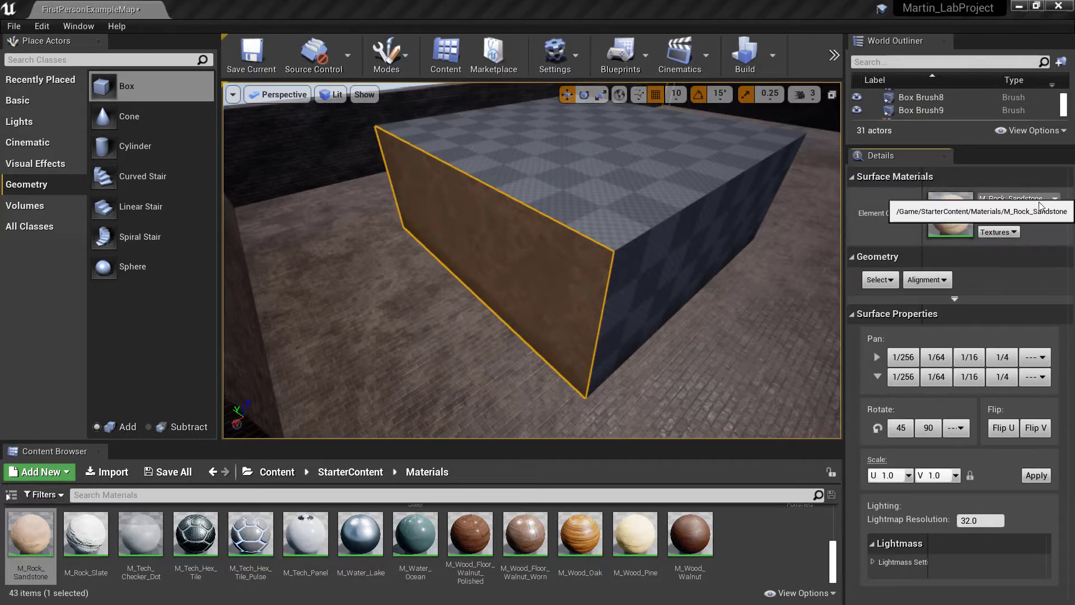
left_click(1014, 198)
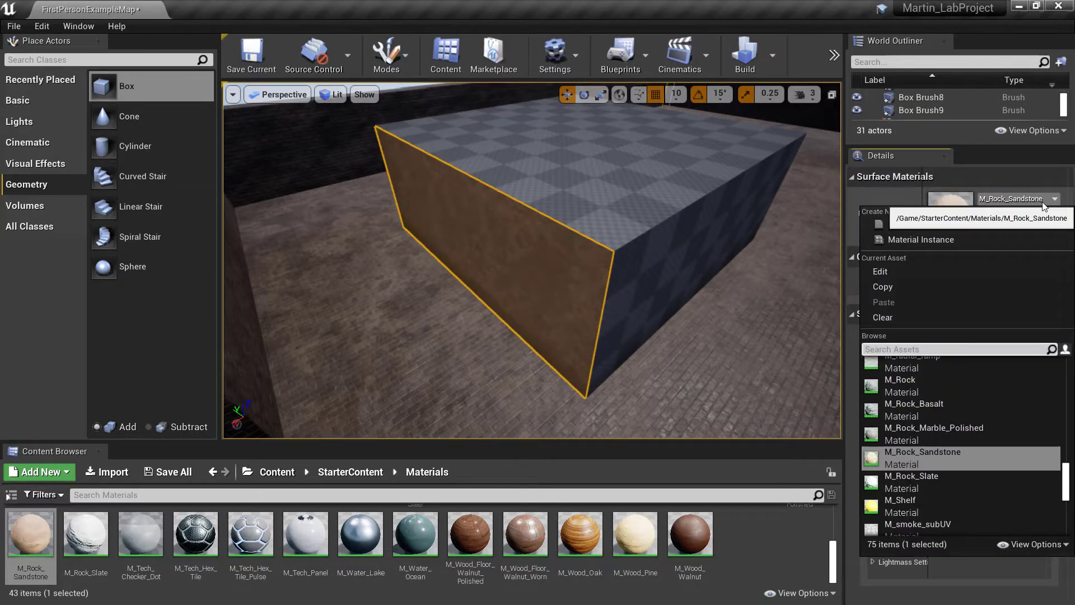
left_click(882, 194)
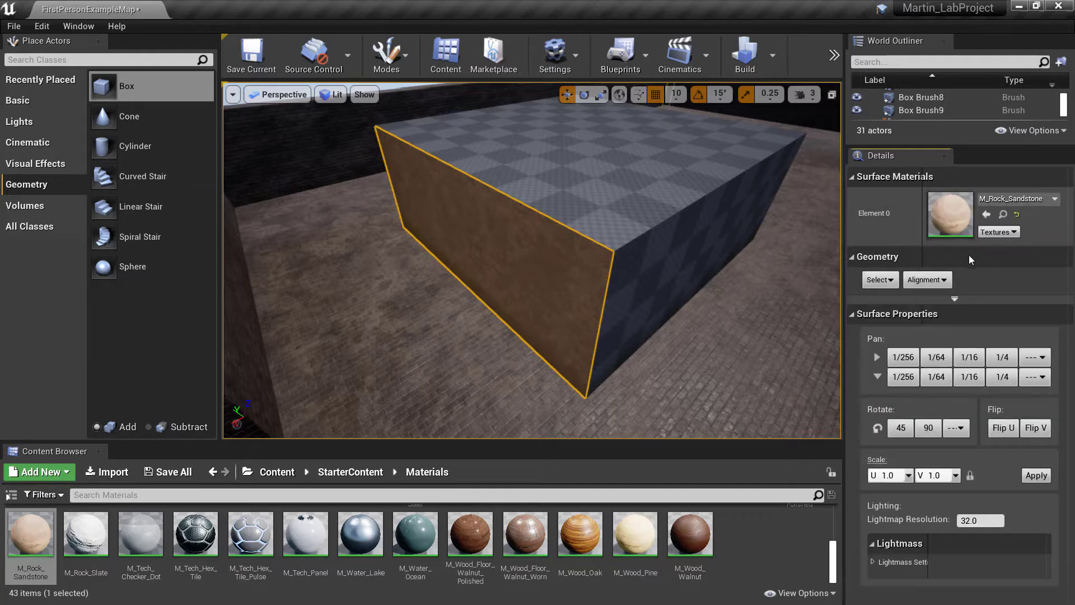
Step: Extend the selection to all surfaces of the matching brush and assign M_Rock_Sandstone to the faces without a material
left_click(880, 280)
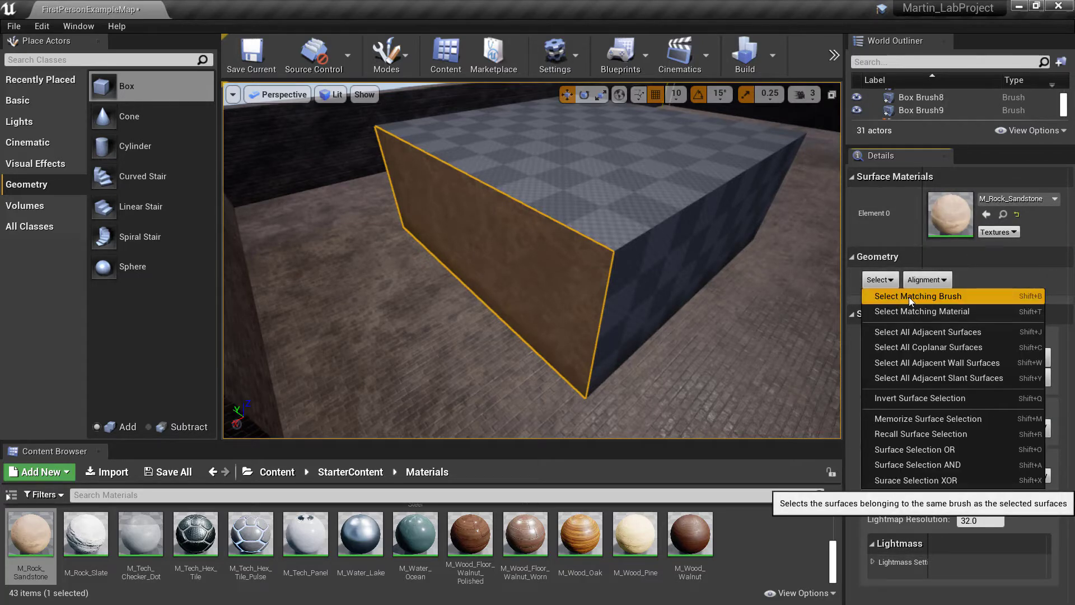
left_click(911, 296)
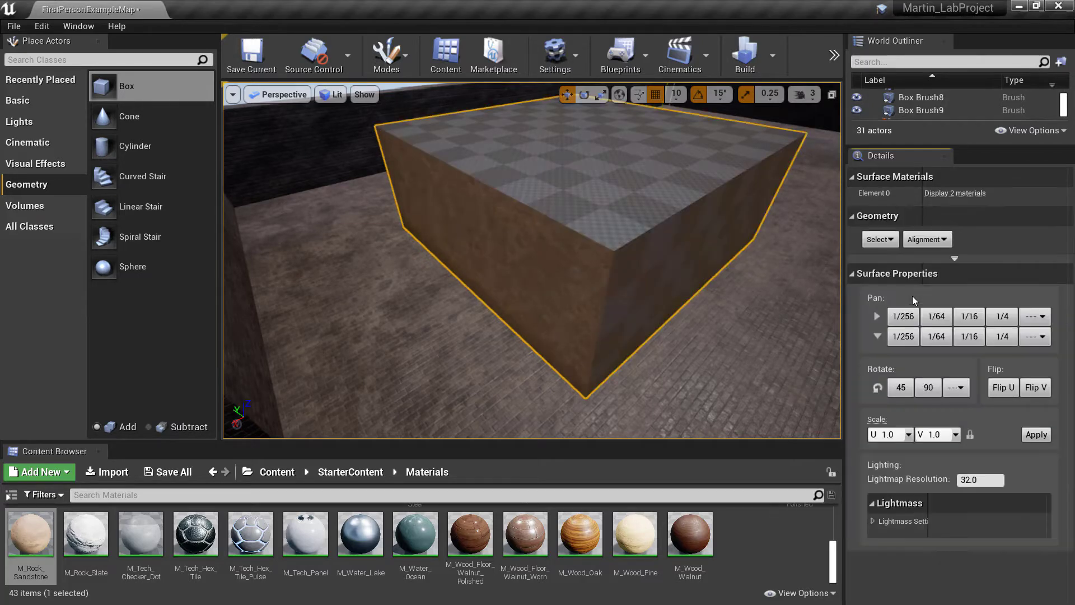
left_click(928, 240)
left_click(955, 193)
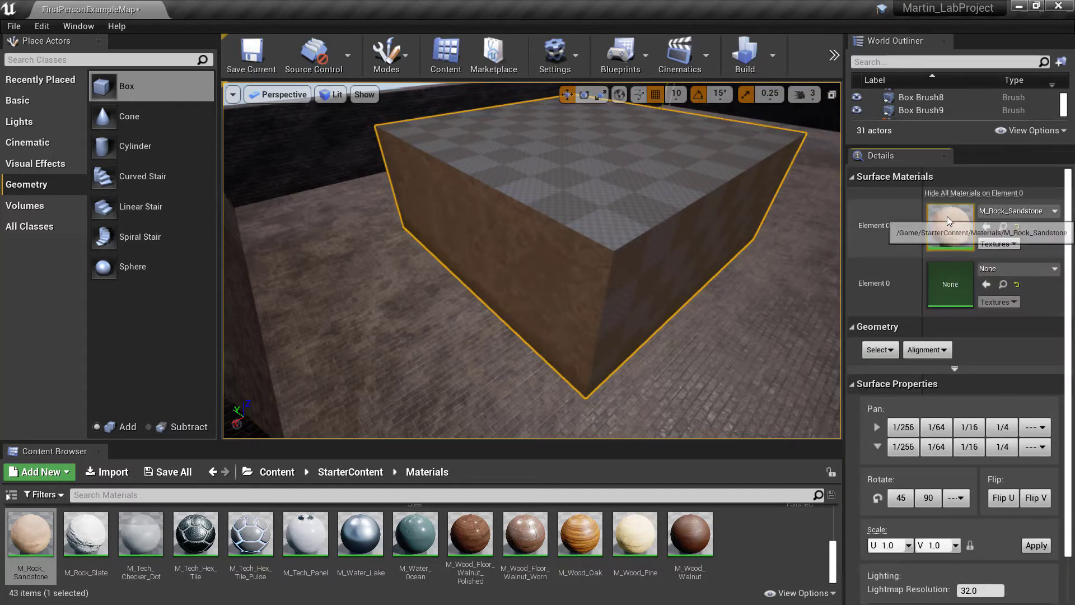
left_click_drag(30, 537, 947, 289)
mouse_move(532, 260)
right_mouse_down()
mouse_move(532, 296)
mouse_move(527, 264)
mouse_move(459, 185)
mouse_move(533, 185)
mouse_move(639, 219)
mouse_move(661, 213)
mouse_move(602, 242)
right_mouse_up()
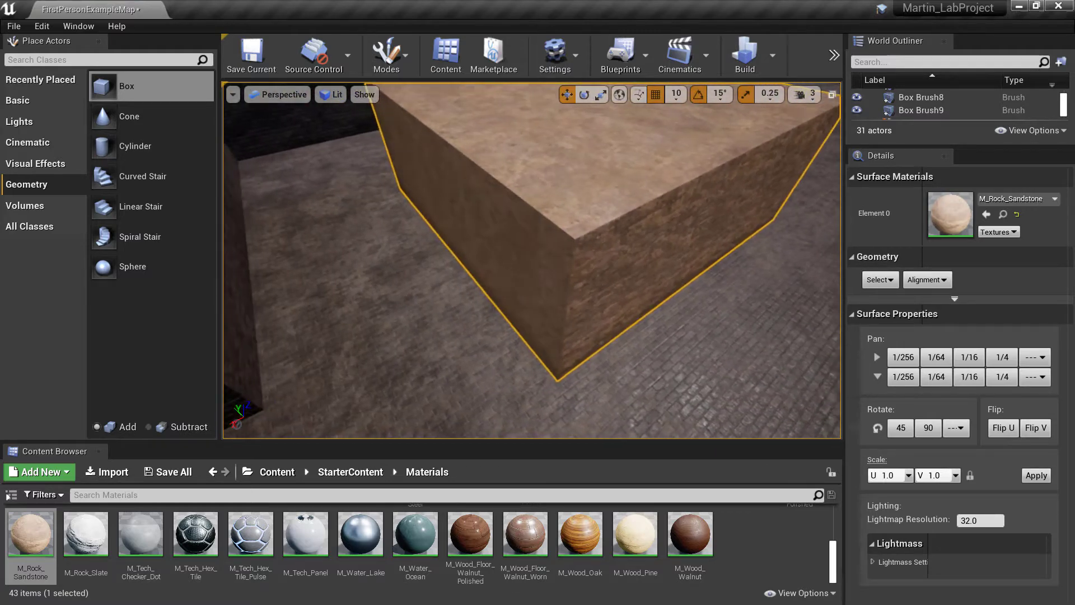
Step: Select the whole box brush and make it hollow in its brush settings
left_click(535, 351)
key("f")
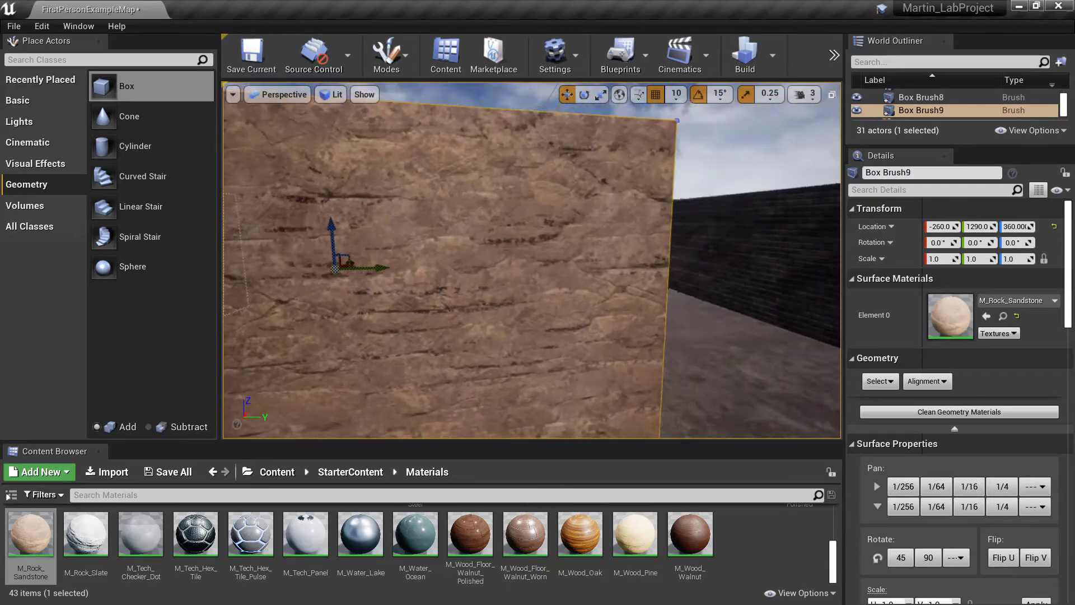
right_click_drag(532, 260, 695, 263)
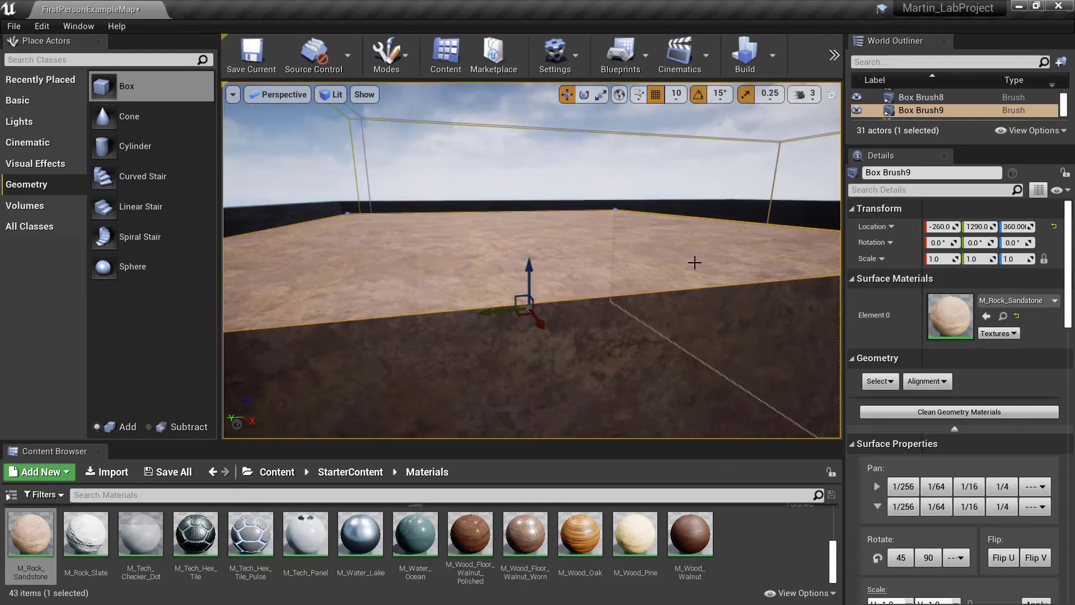
right_click_drag(551, 300, 551, 320)
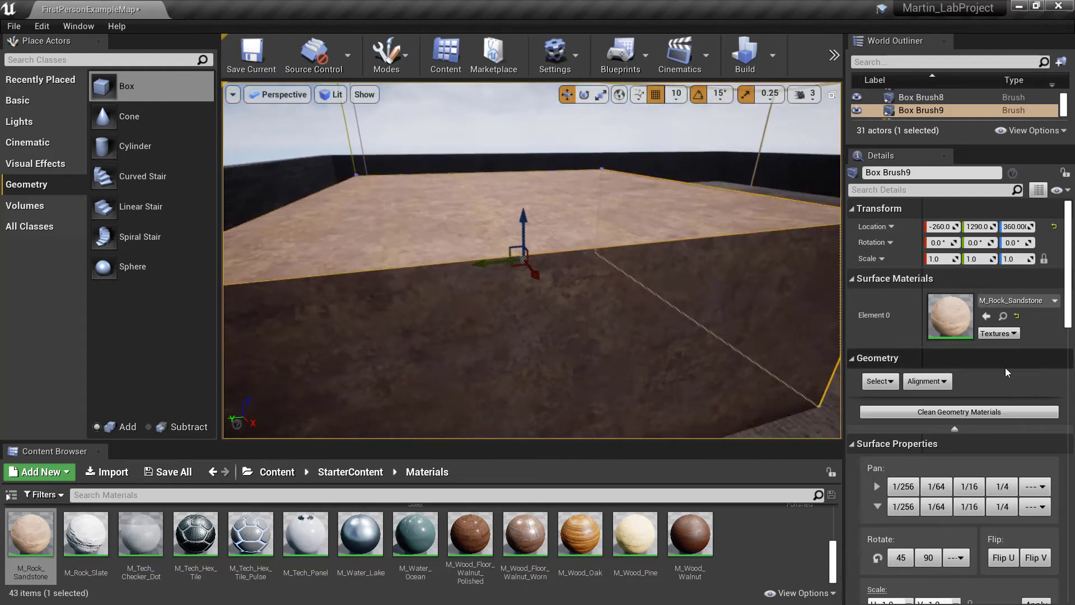
scroll(1002, 369, "down", 4)
scroll(1000, 368, "down", 15)
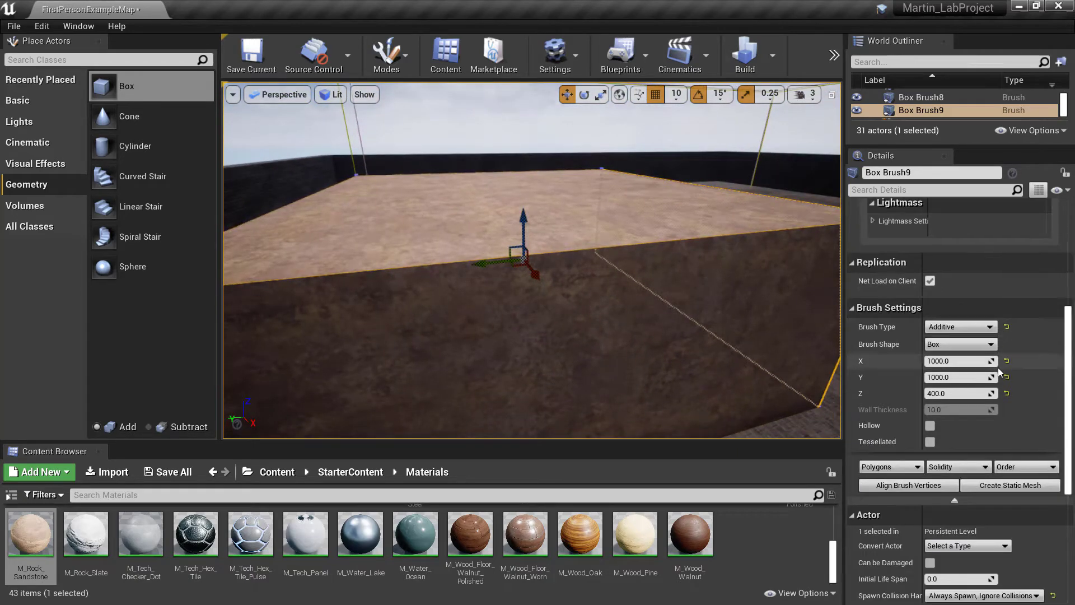
scroll(1002, 378, "down", 5)
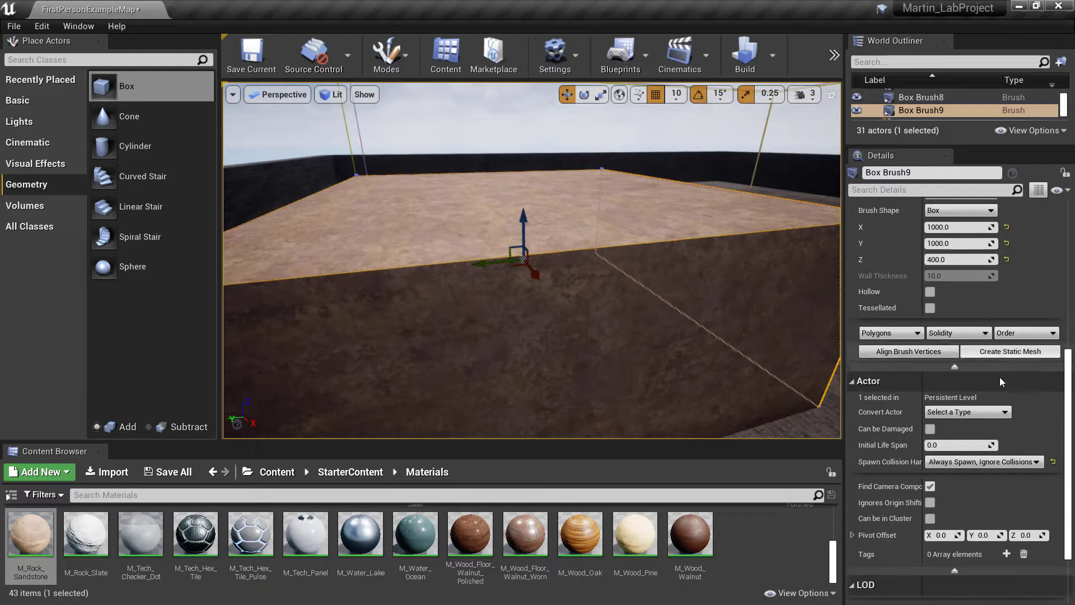
scroll(1000, 384, "up", 5)
scroll(1001, 382, "up", 15)
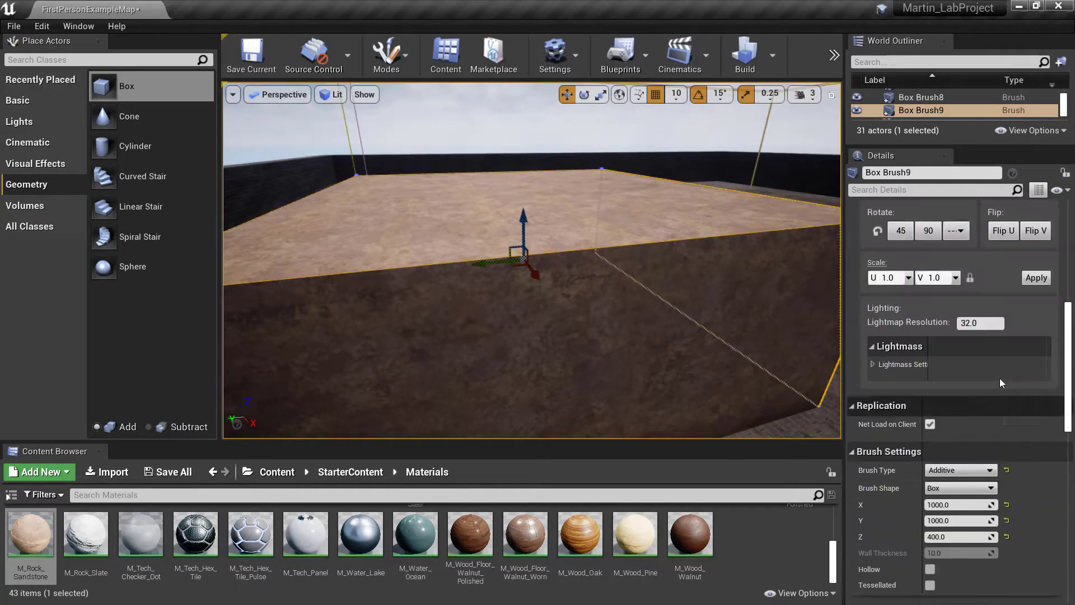
scroll(999, 378, "down", 10)
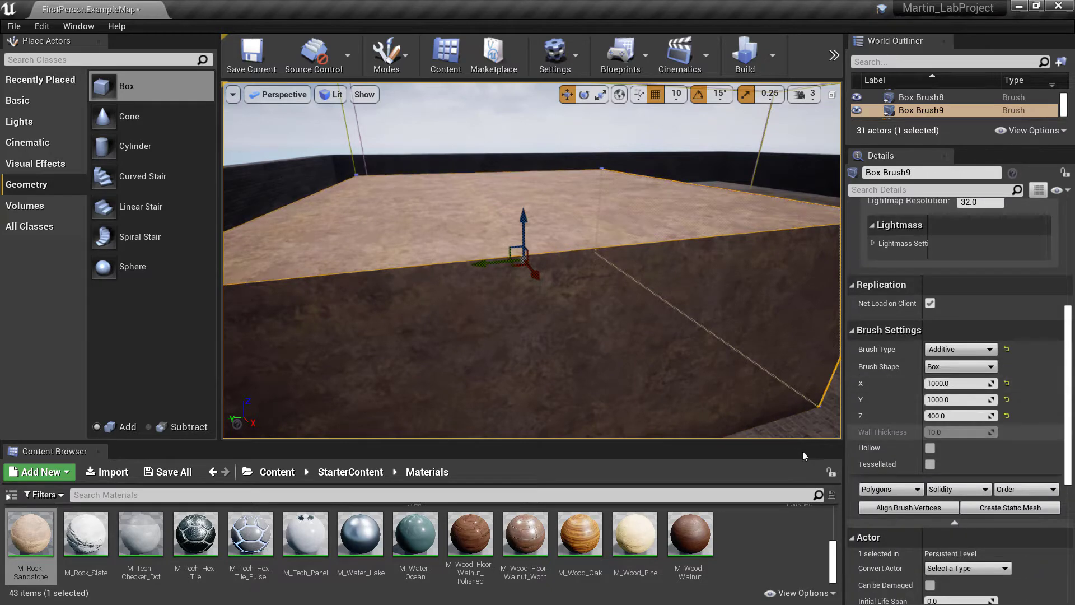
left_click(930, 448)
Step: Select a side face of the hollow box, extend the selection to the matching brush, and assign M_Rock_Sandstone to all its surfaces
mouse_move(694, 320)
right_mouse_down()
mouse_move(638, 314)
mouse_move(683, 308)
mouse_move(689, 364)
mouse_move(689, 320)
mouse_move(599, 319)
mouse_move(711, 359)
mouse_move(717, 336)
mouse_move(696, 320)
right_mouse_up()
key("w")
key("s")
key("s")
left_click(696, 320)
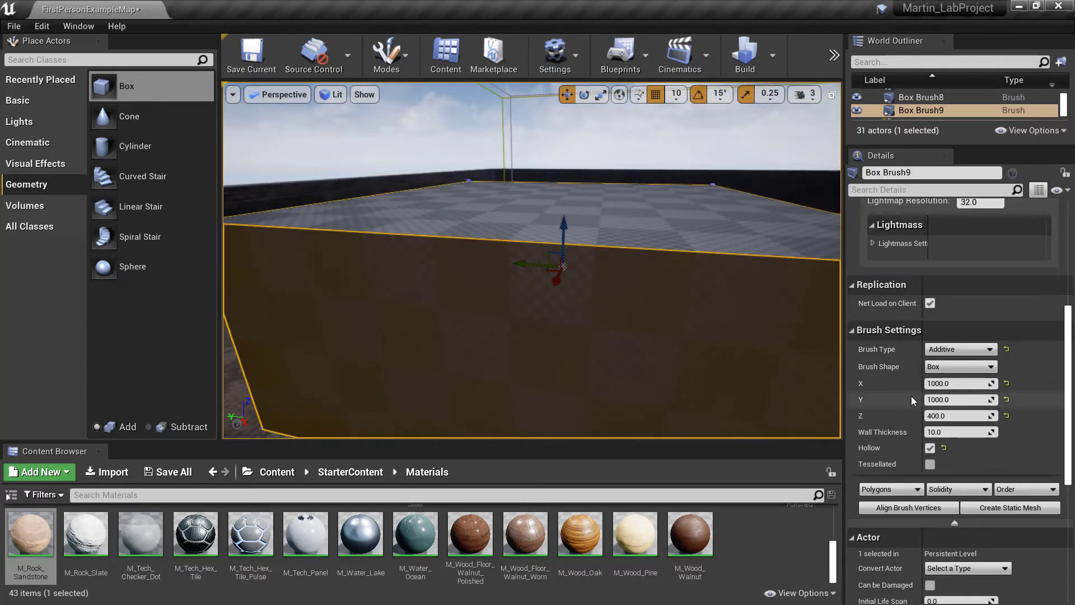
scroll(912, 395, "up", 10)
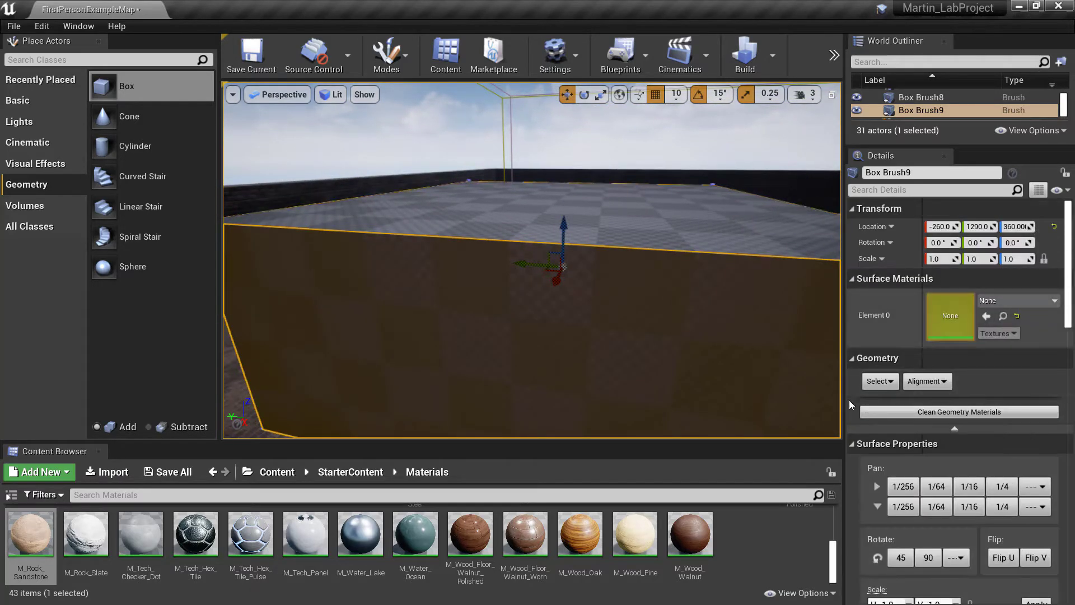
left_click(891, 382)
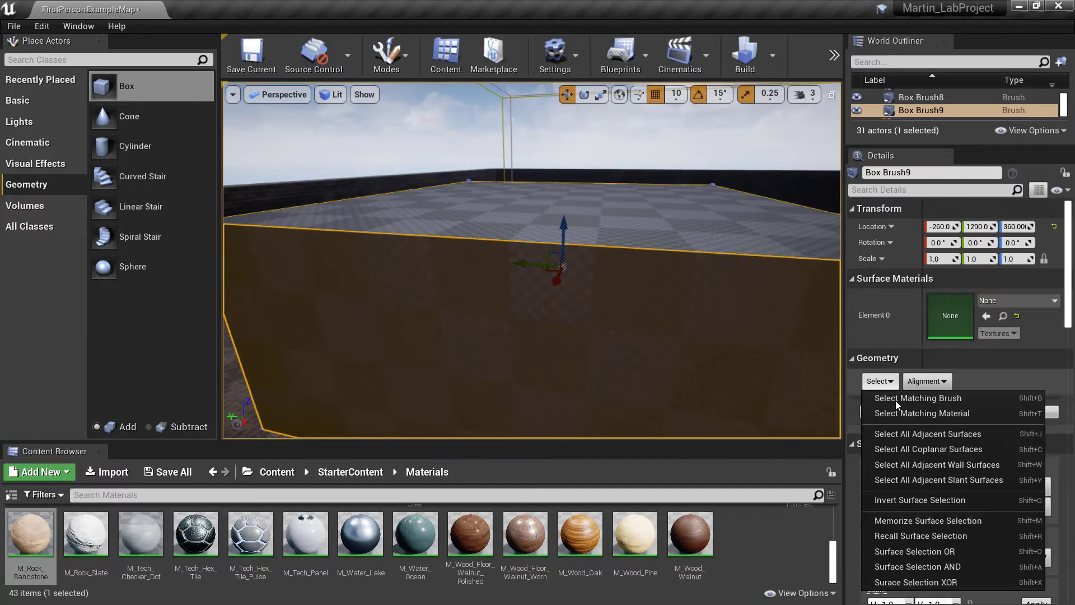
left_click(901, 400)
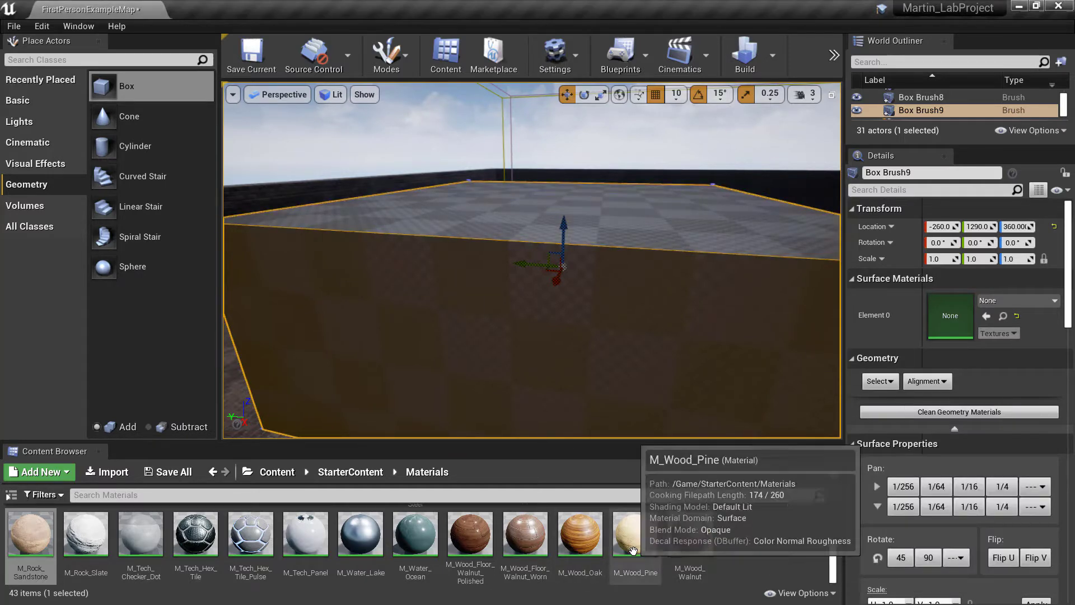
left_click_drag(31, 553, 951, 318)
Step: Inspect the hollow box from inside and outside to check the sandstone on its floor, walls and top
key("w")
mouse_move(532, 260)
right_mouse_down()
mouse_move(504, 280)
mouse_move(498, 258)
mouse_move(437, 313)
mouse_move(347, 289)
mouse_move(476, 252)
mouse_move(532, 302)
mouse_move(689, 252)
mouse_move(583, 280)
mouse_move(588, 365)
mouse_move(593, 330)
mouse_move(644, 258)
mouse_move(583, 269)
mouse_move(560, 291)
mouse_move(482, 263)
mouse_move(426, 297)
mouse_move(364, 297)
mouse_move(353, 358)
mouse_move(308, 224)
mouse_move(319, 236)
mouse_move(296, 263)
right_mouse_up()
key("s")
key("d")
key("d")
key("w")
key("s")
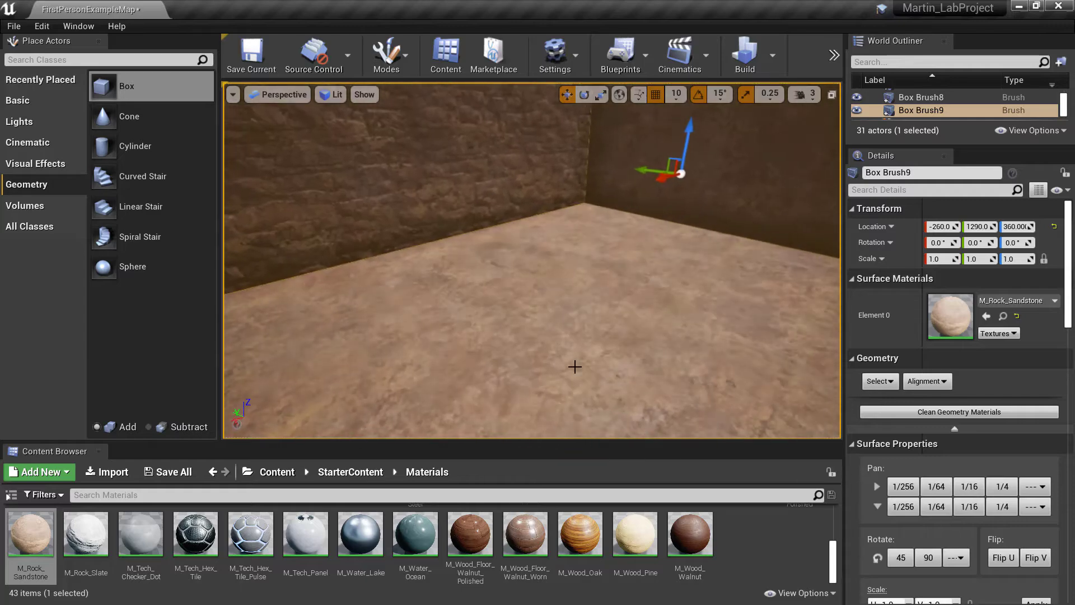
mouse_move(297, 263)
right_mouse_down()
mouse_move(319, 286)
mouse_move(308, 288)
mouse_move(381, 319)
mouse_move(510, 350)
mouse_move(487, 322)
mouse_move(493, 291)
mouse_move(527, 280)
mouse_move(547, 342)
mouse_move(526, 280)
mouse_move(470, 261)
mouse_move(468, 274)
mouse_move(484, 289)
mouse_move(576, 253)
mouse_move(619, 204)
mouse_move(619, 266)
mouse_move(594, 263)
right_mouse_up()
key("a")
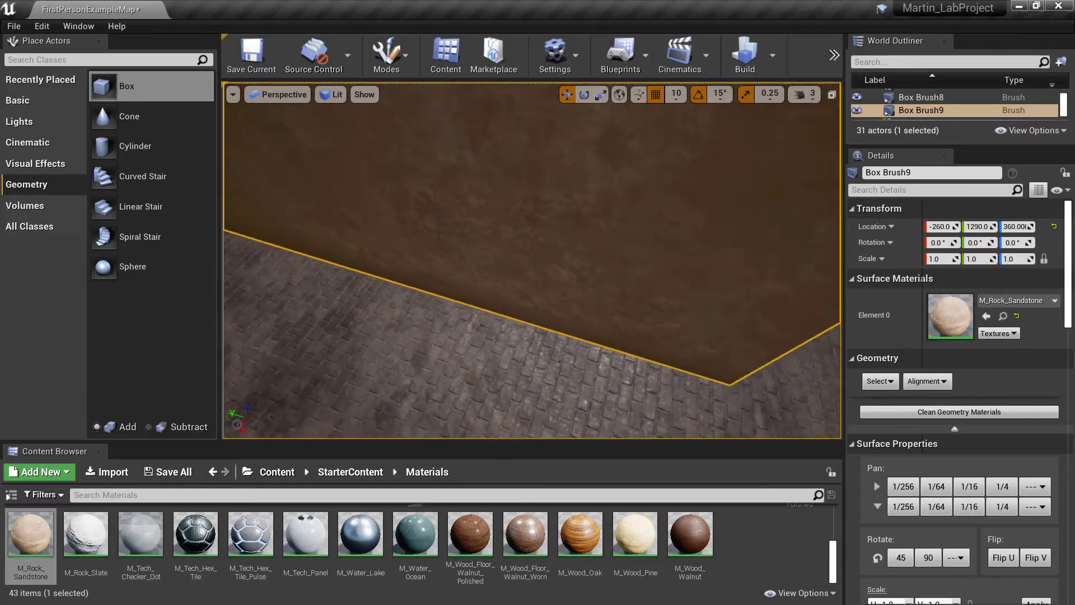
key("s")
key("d")
key("a")
key("w")
key("d")
key("s")
key("s")
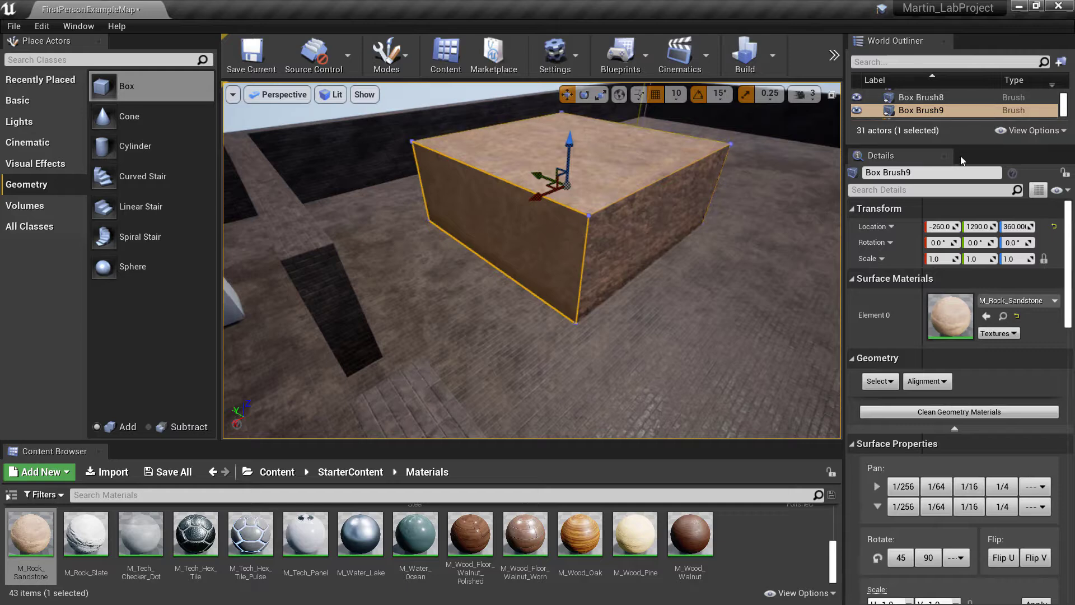
Step: Select the sandstone box brush Box Brush9 and duplicate it
left_click_drag(969, 146, 966, 383)
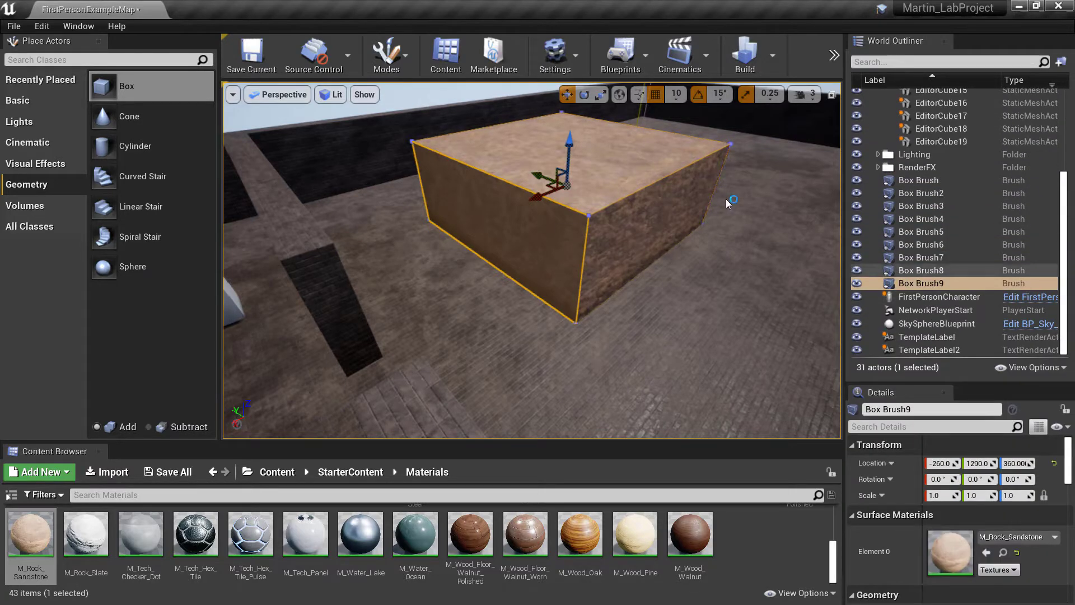
left_click(604, 191)
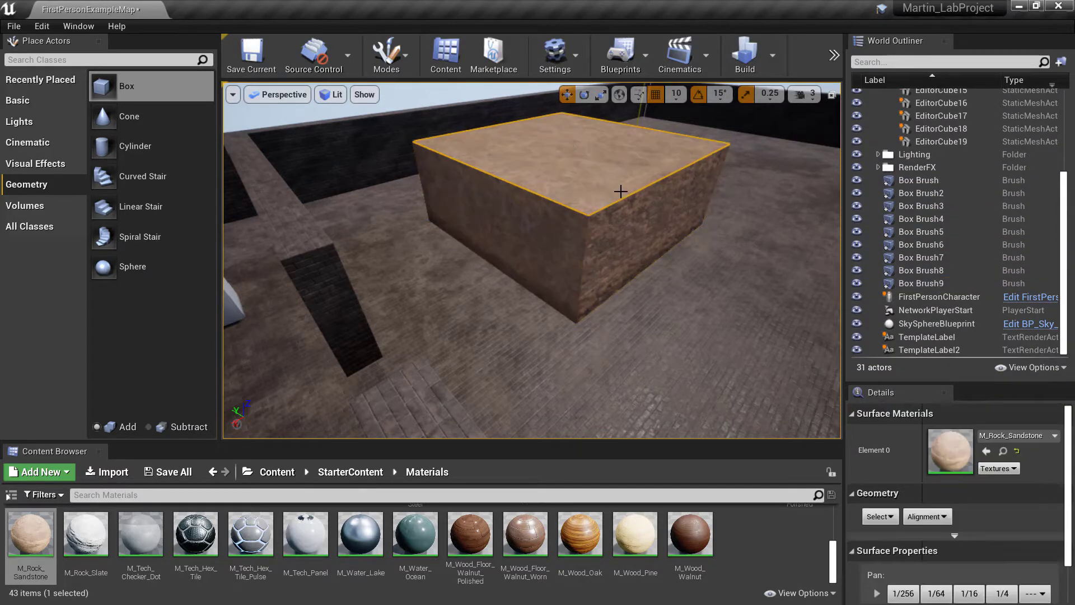
left_click(920, 283)
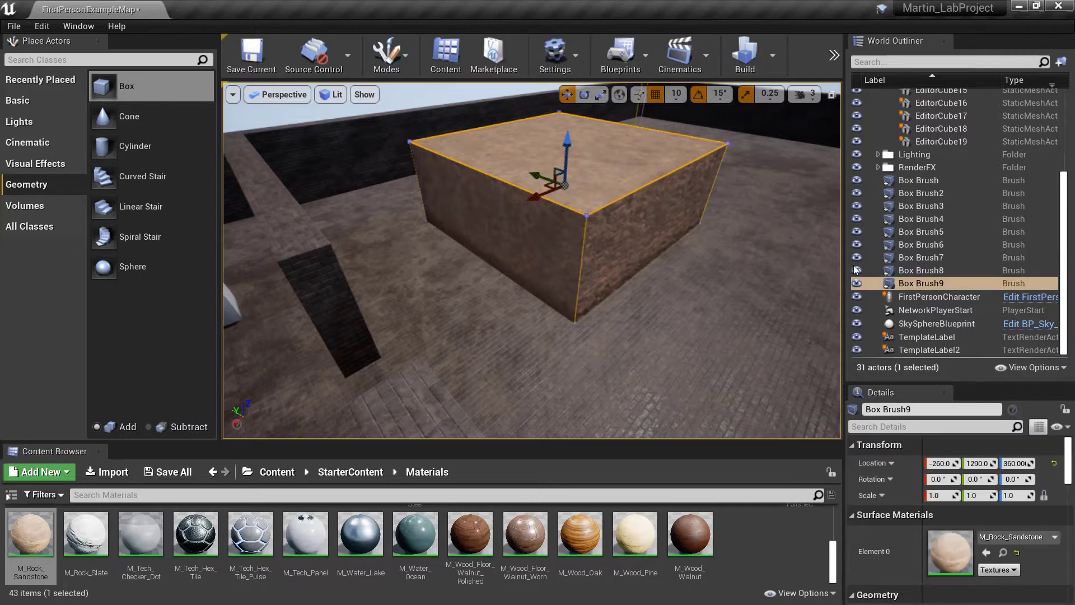
right_click(919, 284)
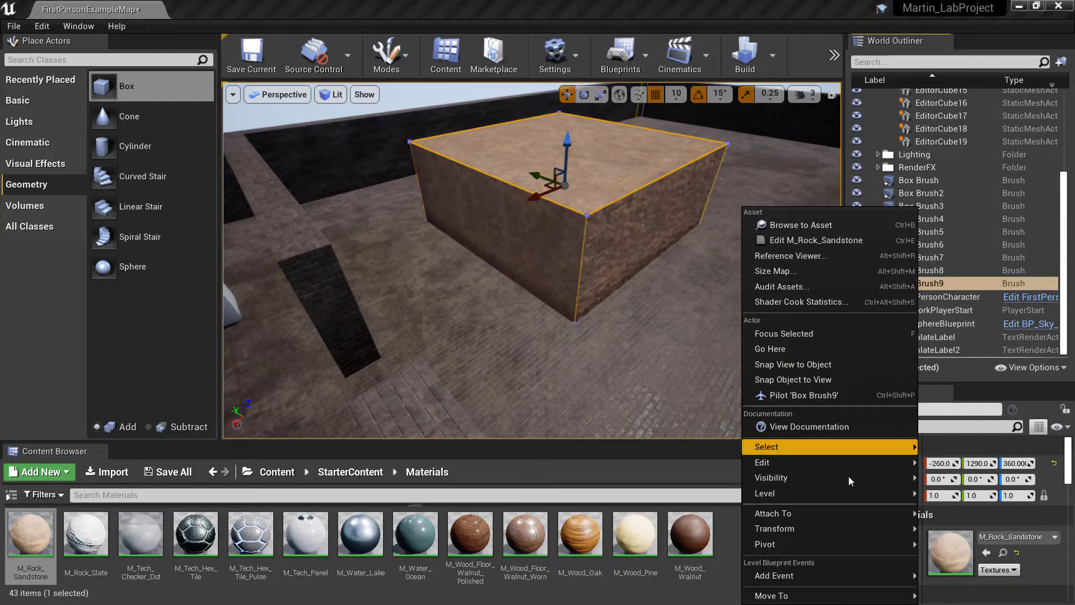
mouse_move(852, 477)
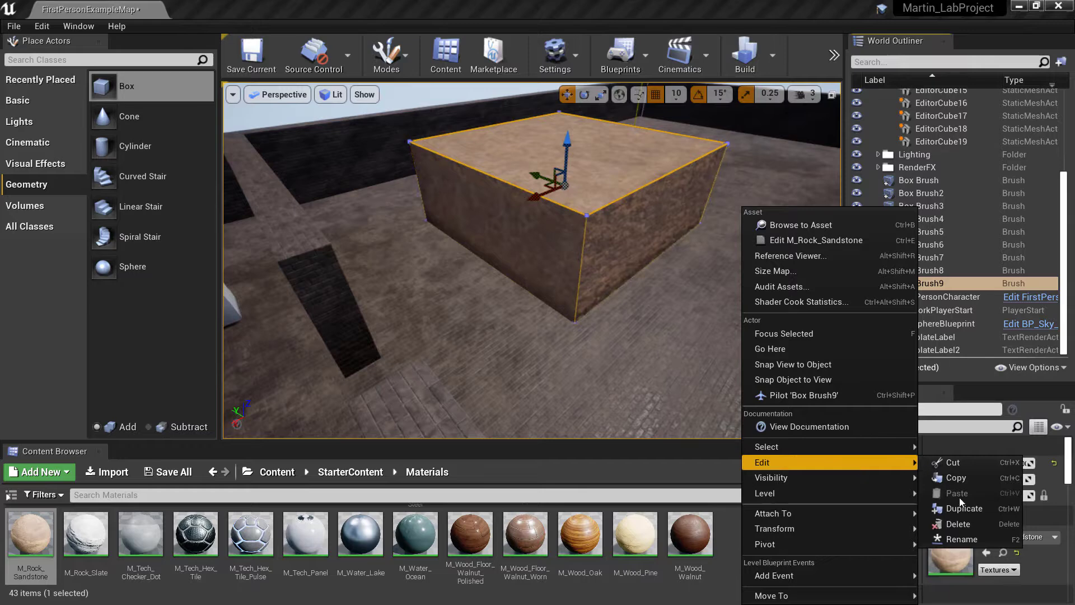
left_click(960, 507)
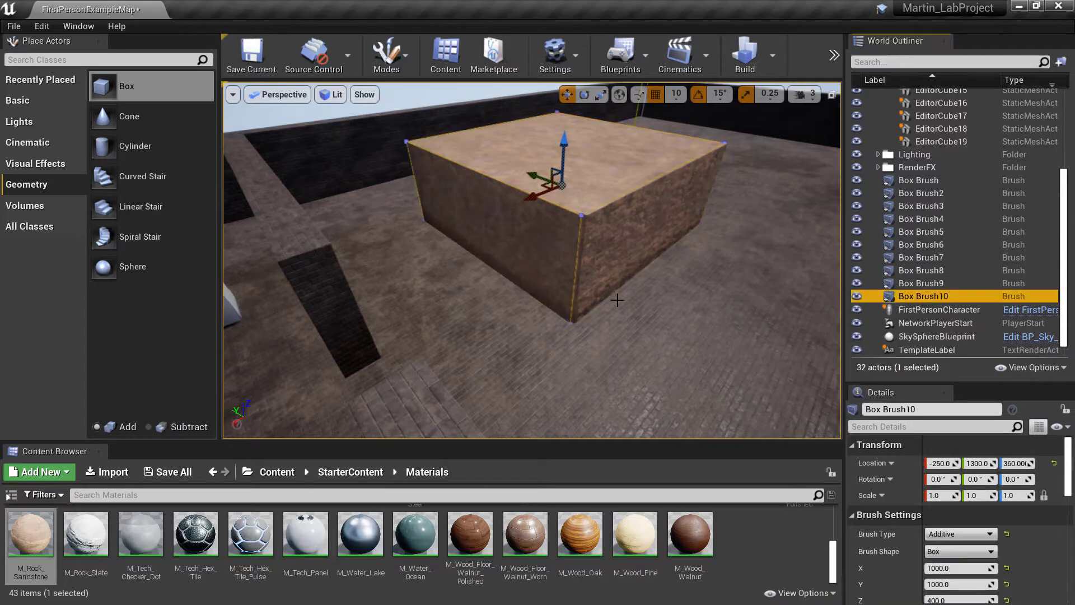
Step: Copy the location of Box Brush9 onto its duplicate, placing the duplicate at -260, 1290, 360
key("w")
right_click_drag(617, 300, 650, 274)
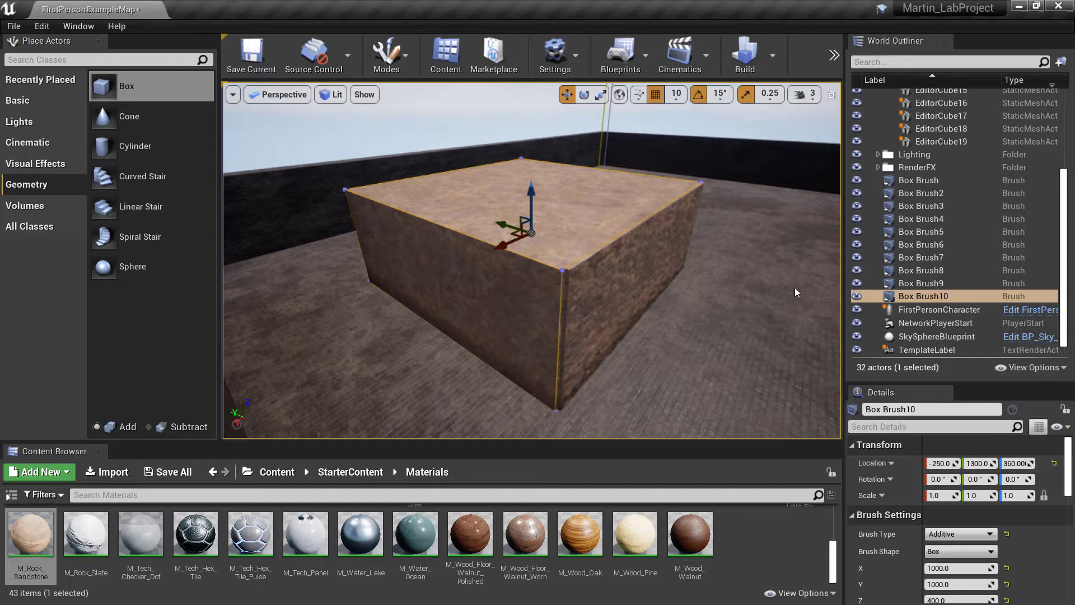
left_click(609, 297)
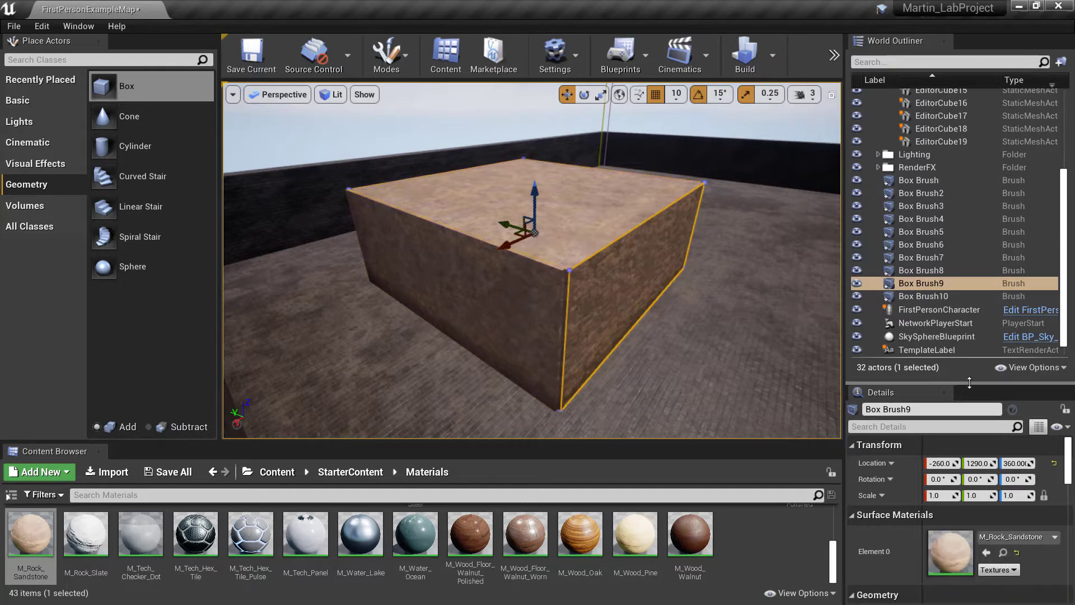
left_click_drag(969, 383, 970, 231)
left_click(608, 210)
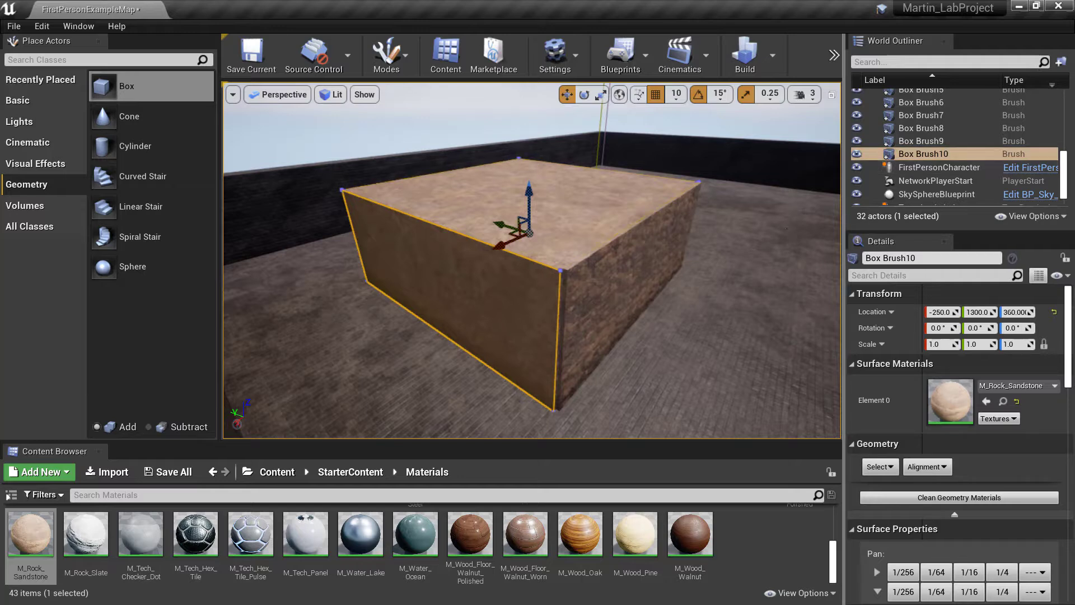
left_click(894, 142)
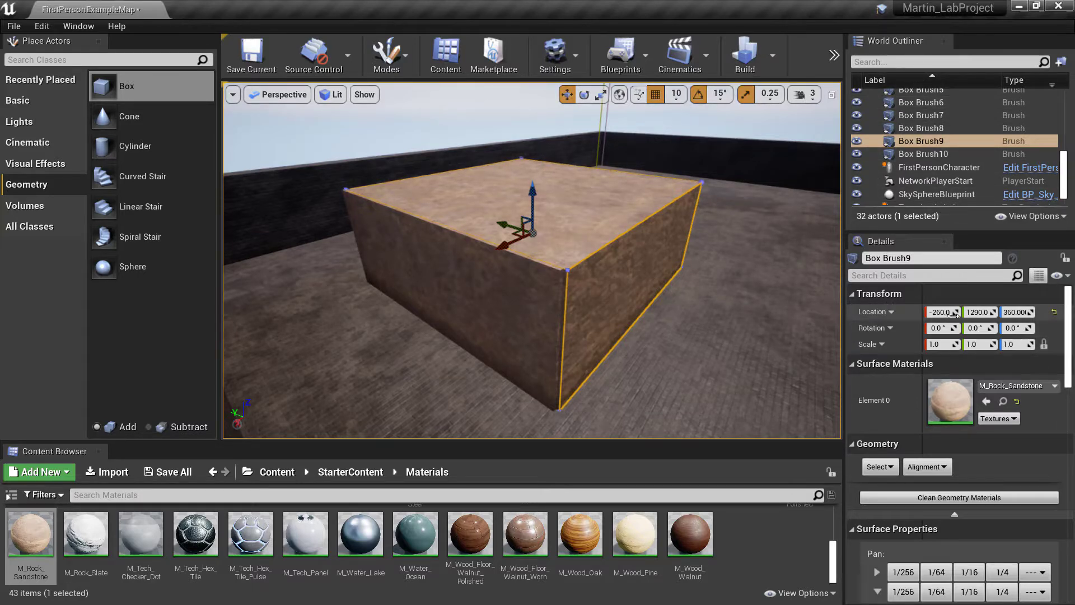
right_click(854, 311)
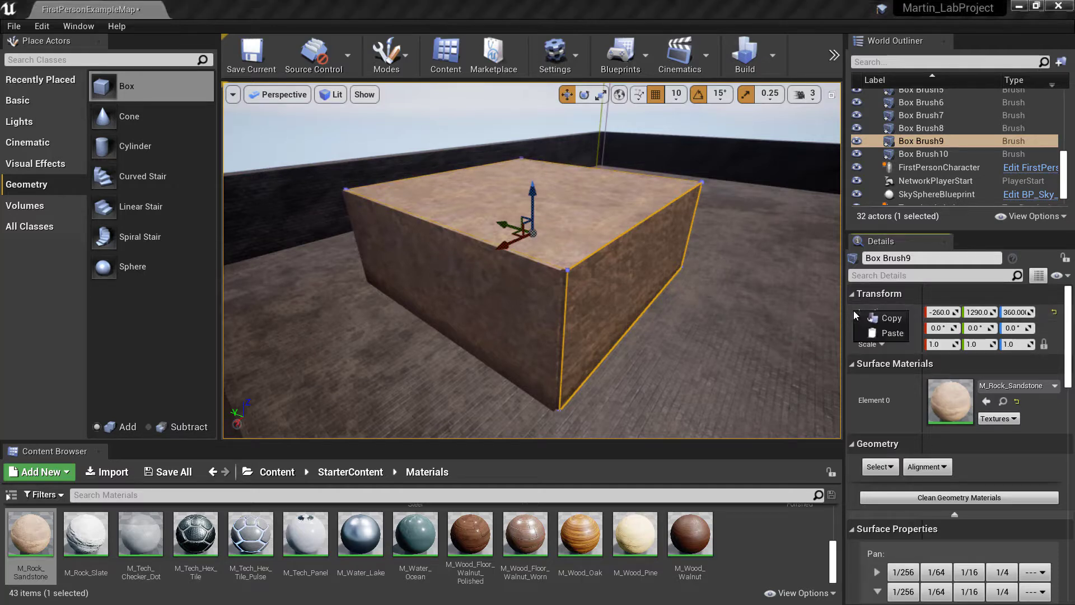
left_click(900, 334)
left_click(463, 261)
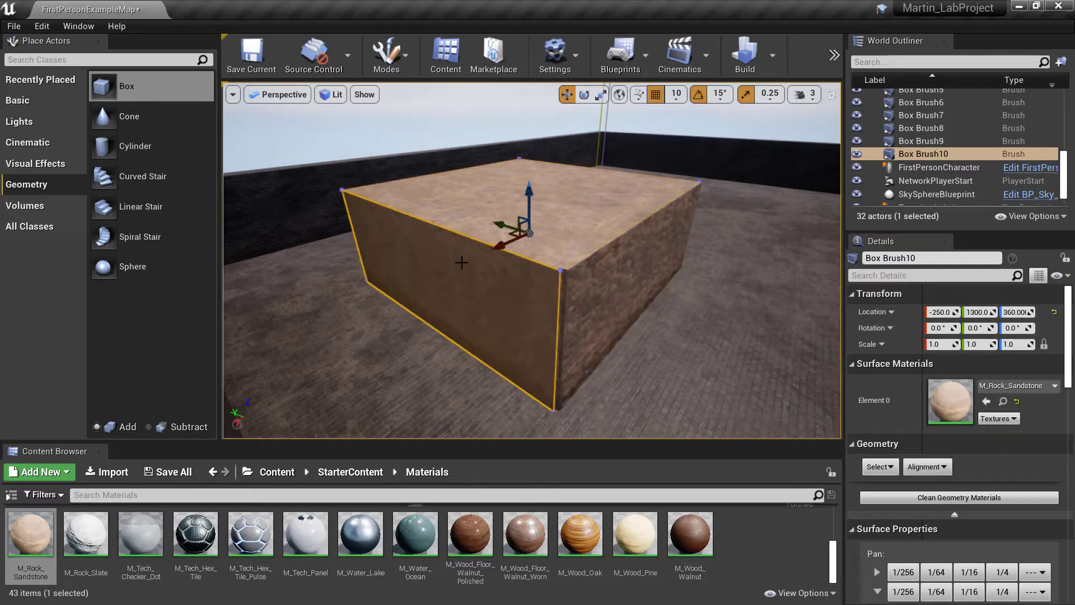
right_click(866, 311)
left_click(886, 334)
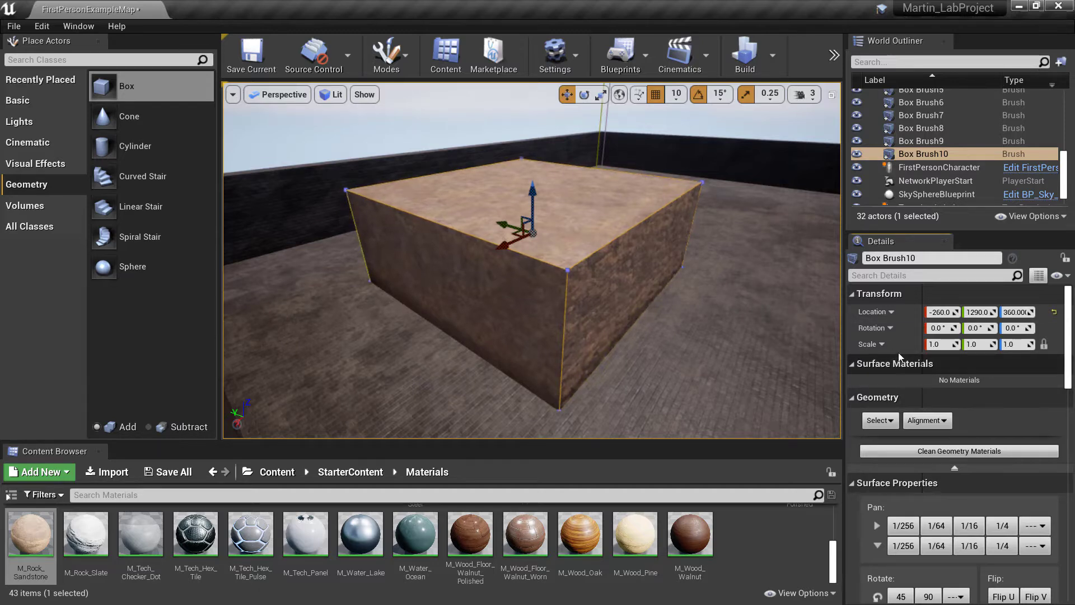
Step: Set the wall thickness of the duplicate box brush to 30 in its brush settings
scroll(984, 393, "down", 3)
scroll(984, 398, "up", 3)
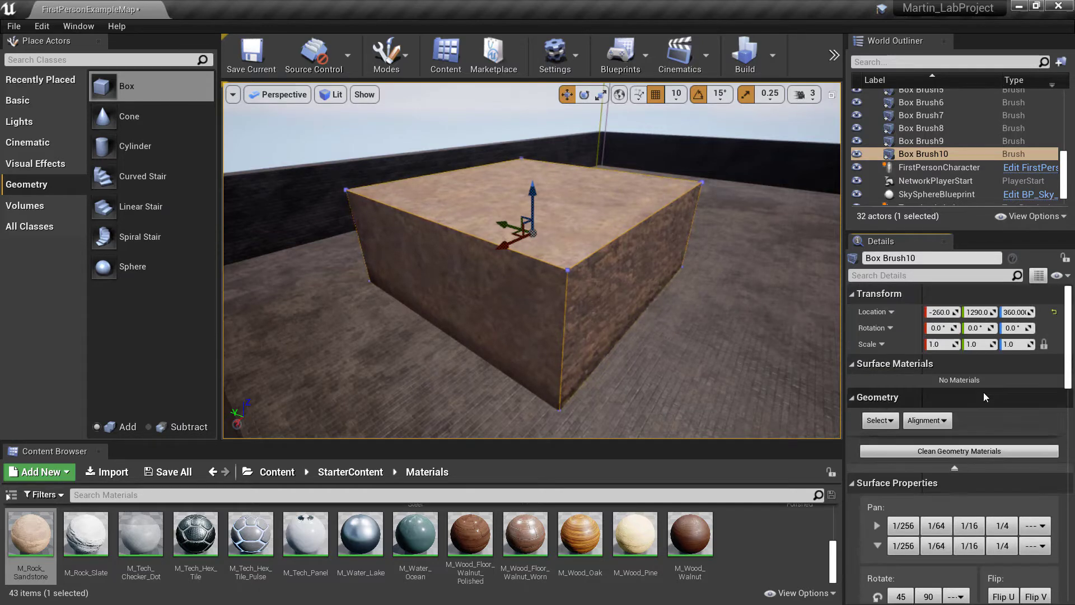
scroll(985, 395, "down", 4)
scroll(985, 395, "up", 4)
scroll(984, 395, "down", 11)
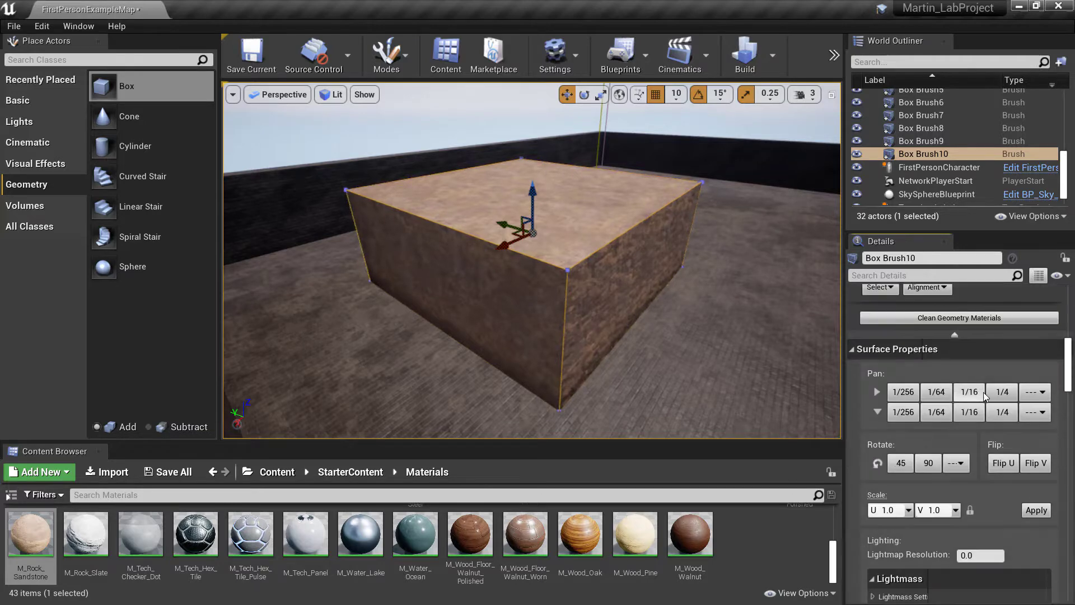
scroll(979, 395, "down", 10)
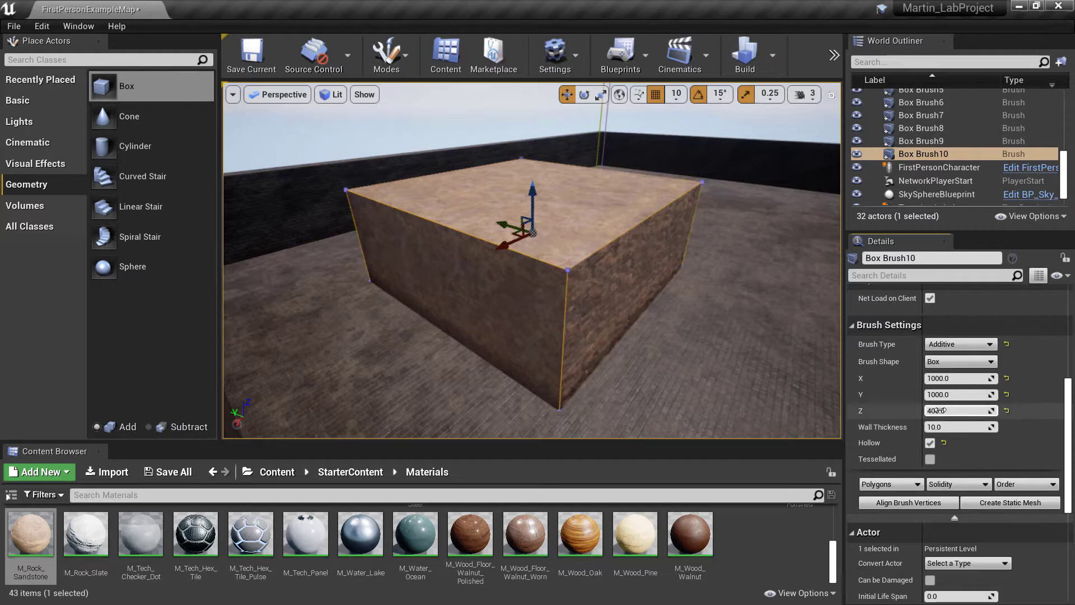
scroll(943, 460, "down", 2)
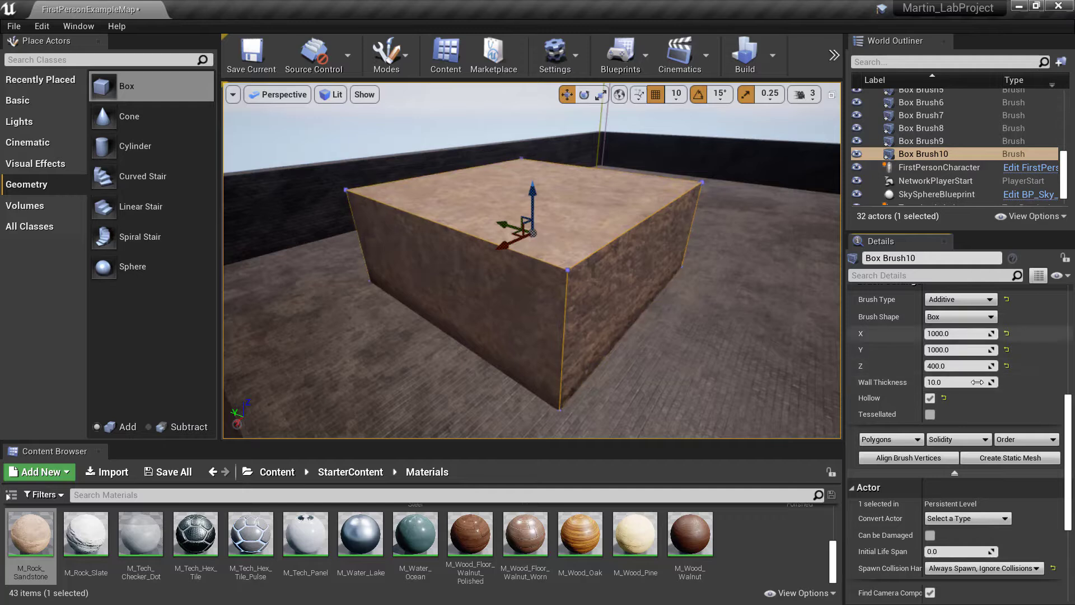
left_click(952, 382)
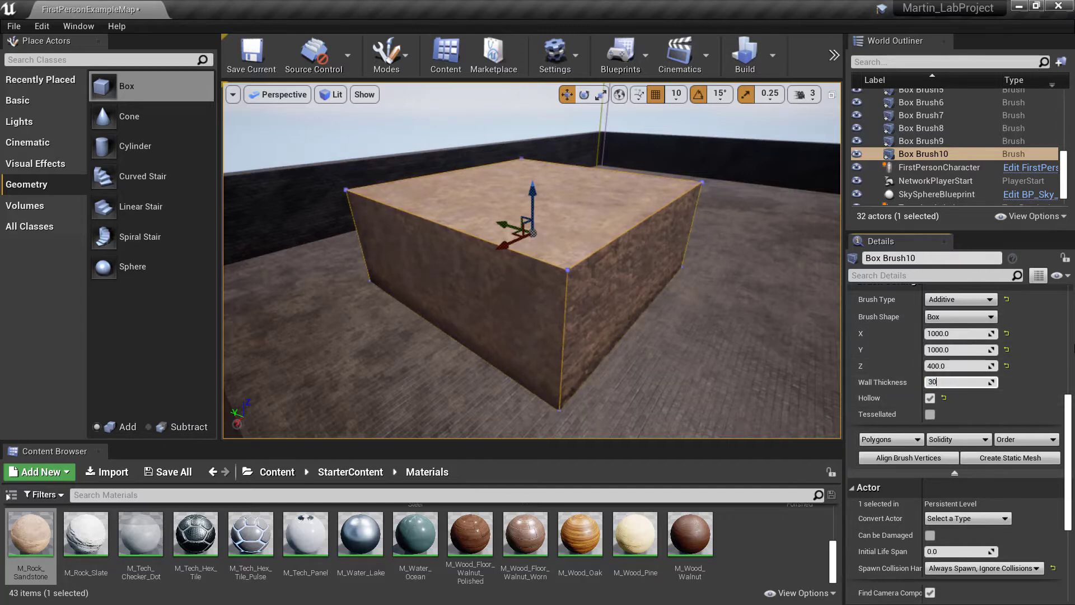
key("BackSpace")
key("BackSpace")
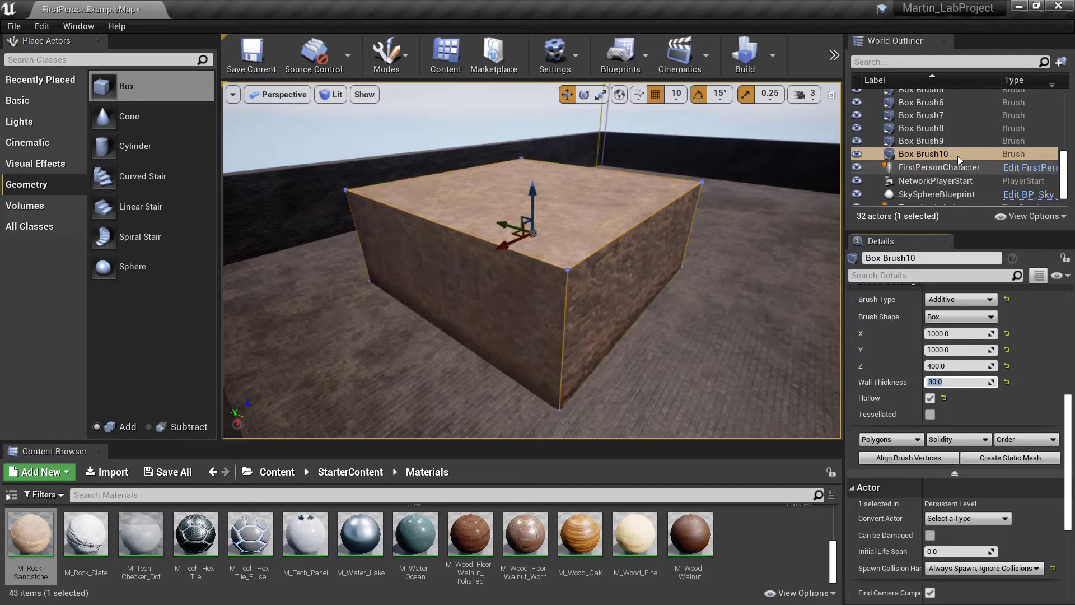
Step: Select the original brush, Box Brush9, and set its wall thickness to 30
left_click(944, 141)
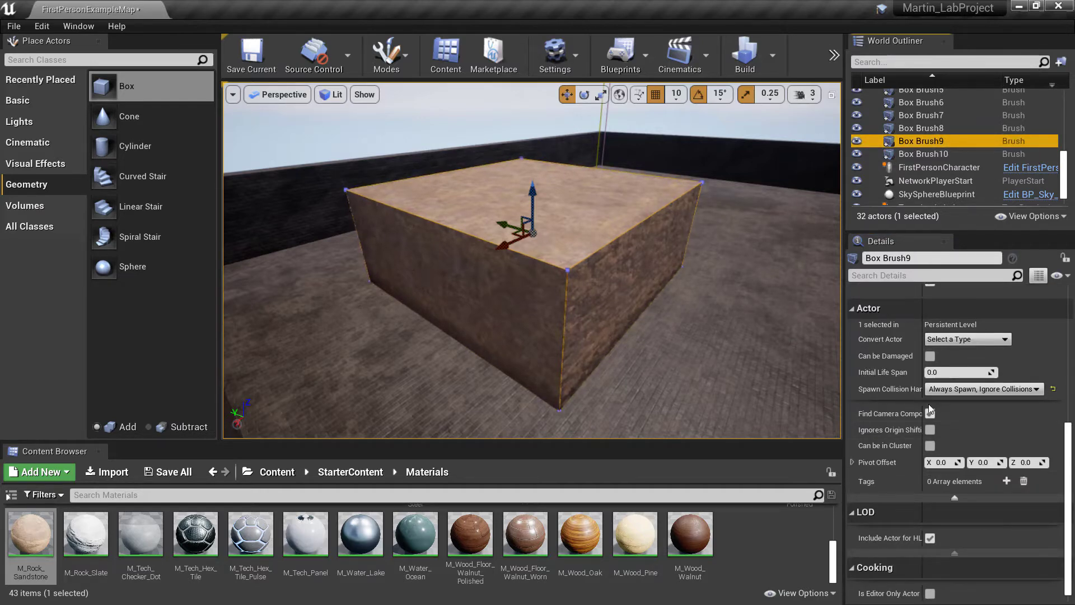
scroll(930, 406, "up", 4)
scroll(929, 404, "up", 8)
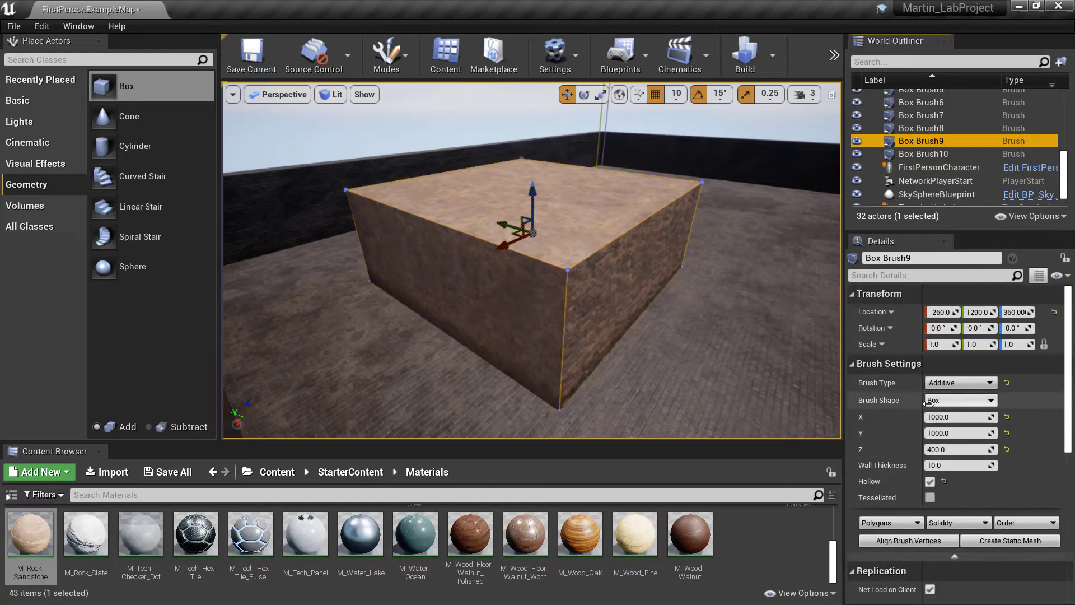
left_click(956, 465)
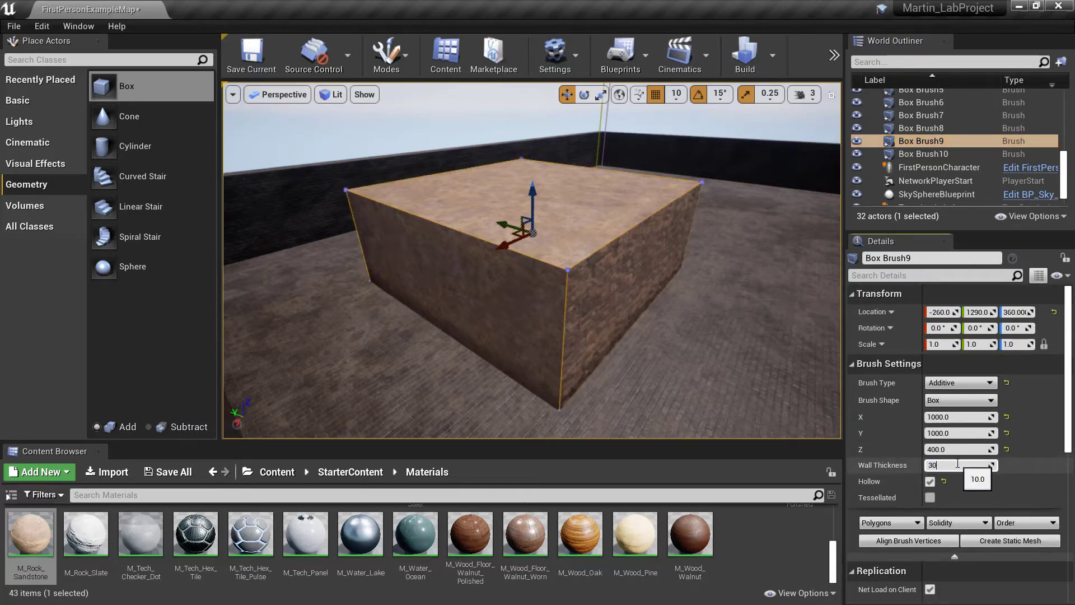
key("Return")
Step: Inspect the hollow box from inside and outside to check its wall thickness
right_click_drag(547, 297, 603, 257)
key("w")
key("d")
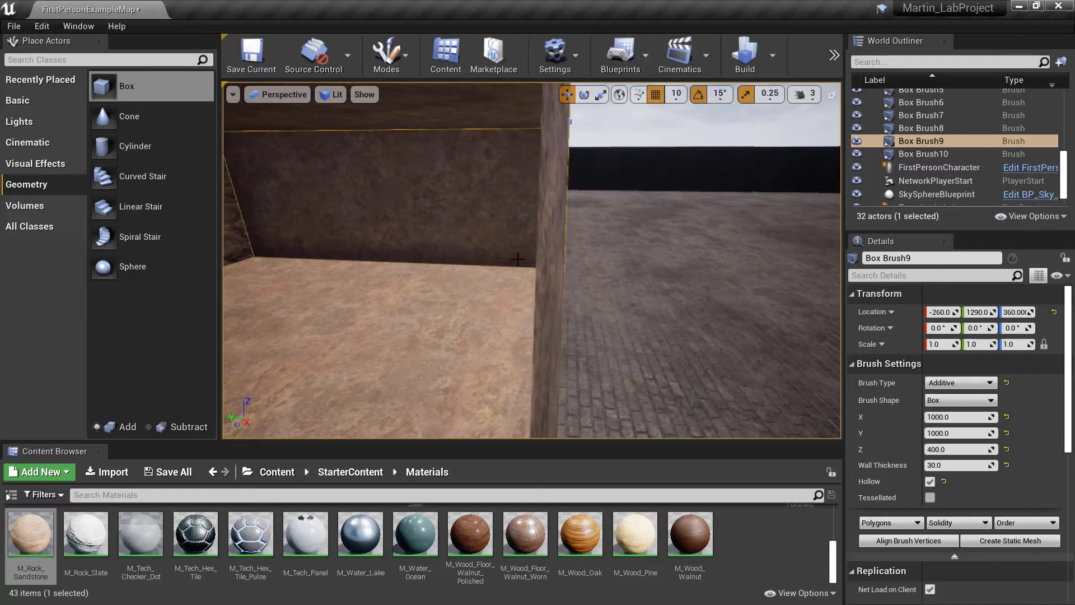
key("s")
right_click_drag(628, 291, 603, 291)
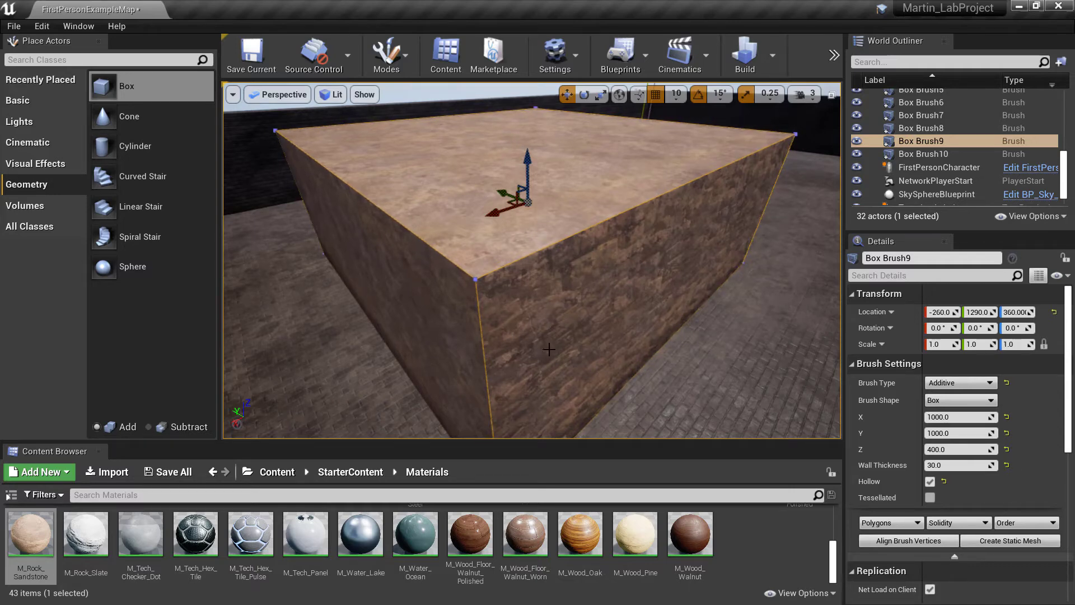
right_click_drag(756, 301, 759, 264)
key("s")
key("w")
key("s")
right_click_drag(691, 374, 692, 374)
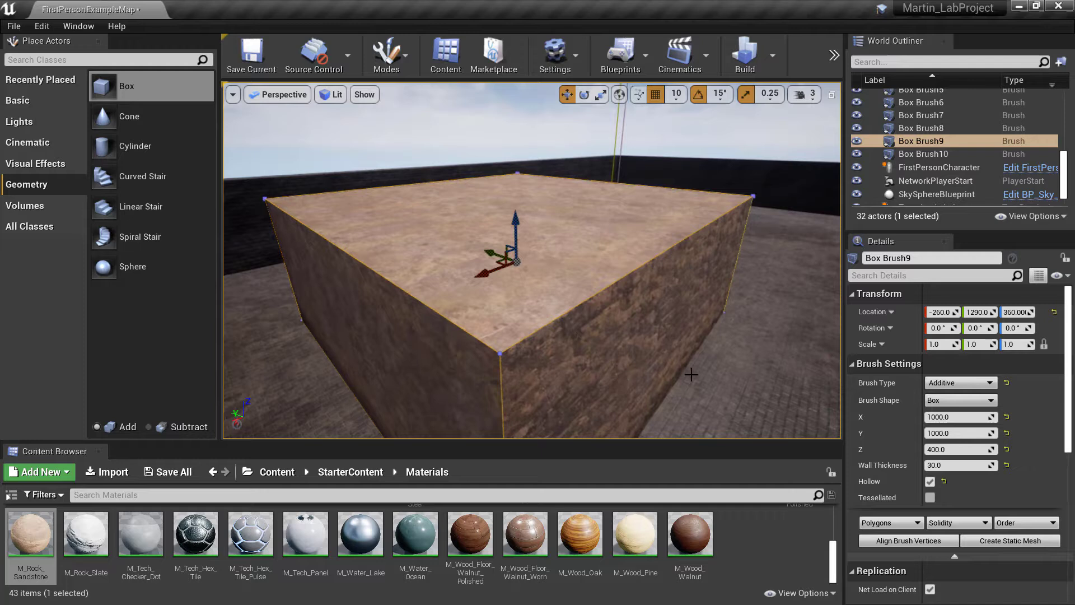
Step: Select the duplicate box brush and set its X and Y sizes to 1015
left_click(921, 154)
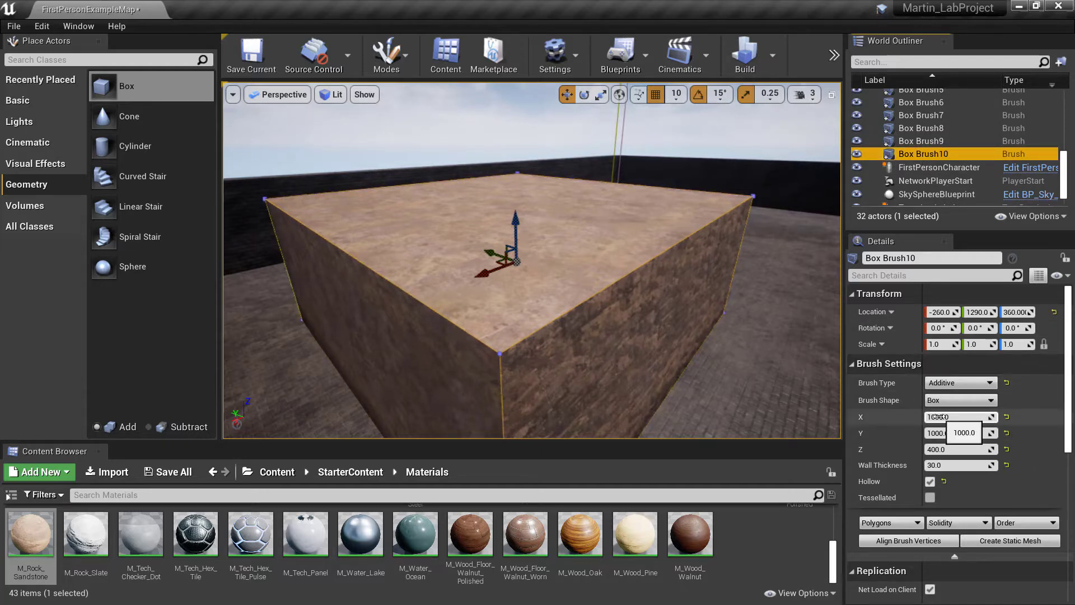
left_click(957, 416)
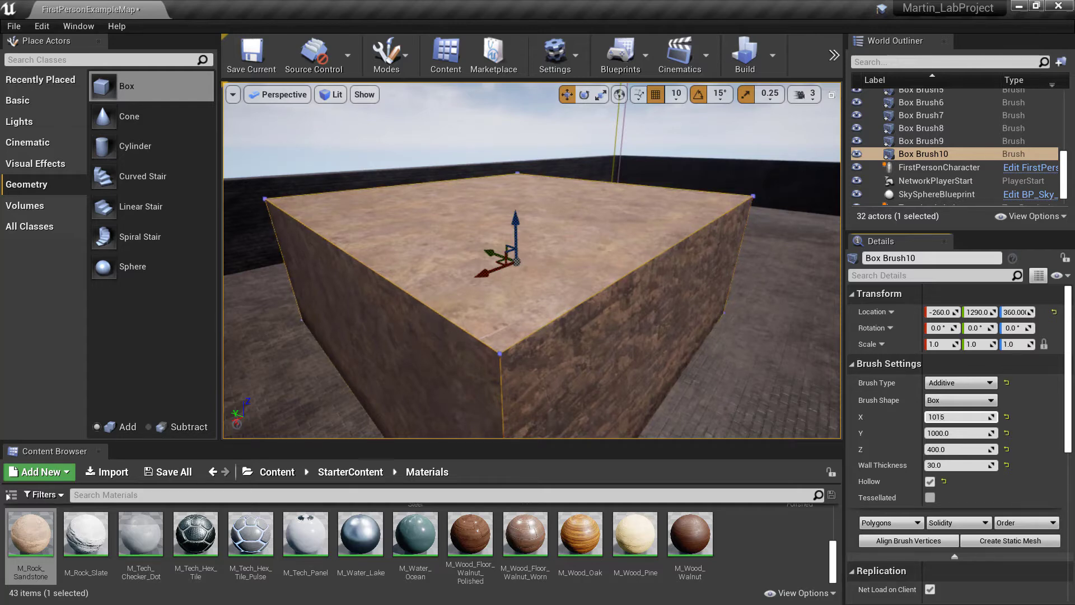
left_click(955, 433)
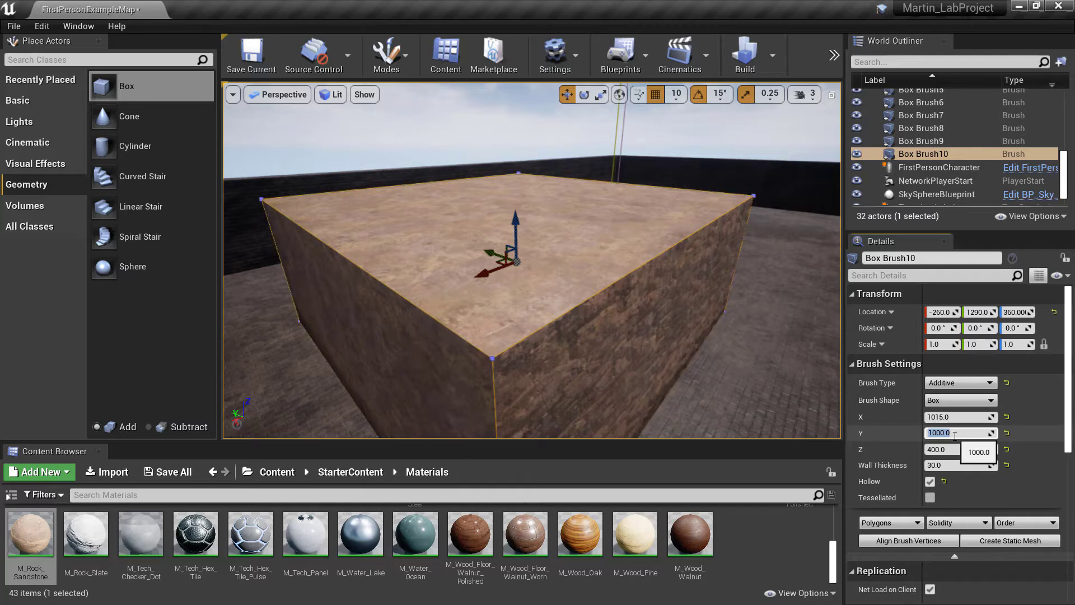
type("1015")
key("Return")
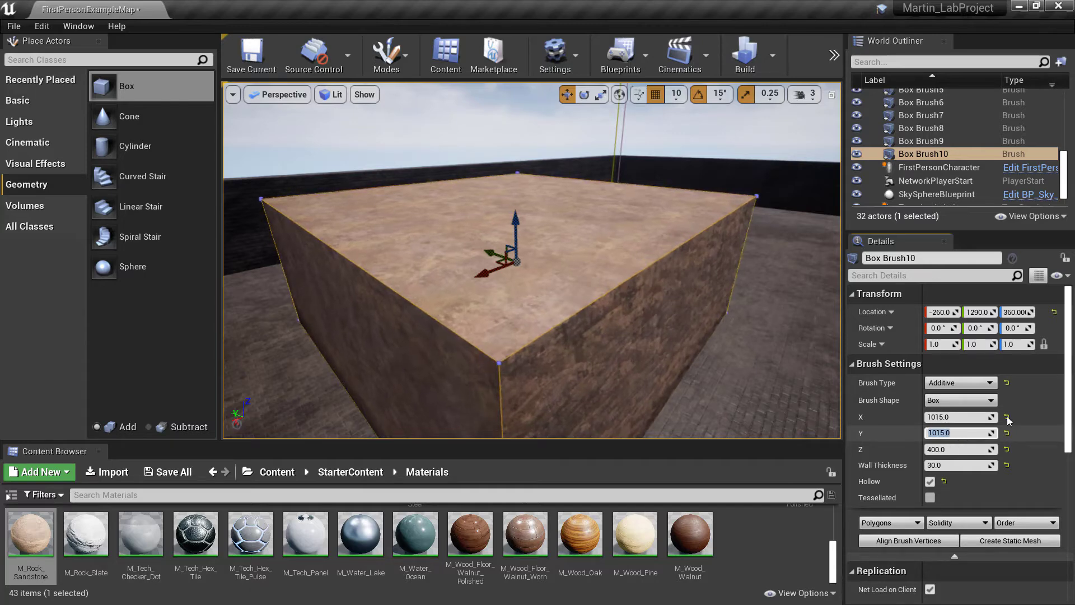
mouse_move(583, 323)
right_mouse_down()
mouse_move(583, 380)
mouse_move(560, 323)
mouse_move(493, 320)
mouse_move(608, 322)
mouse_move(557, 319)
mouse_move(556, 285)
mouse_move(558, 336)
right_mouse_up()
scroll(1072, 315, "down", 5)
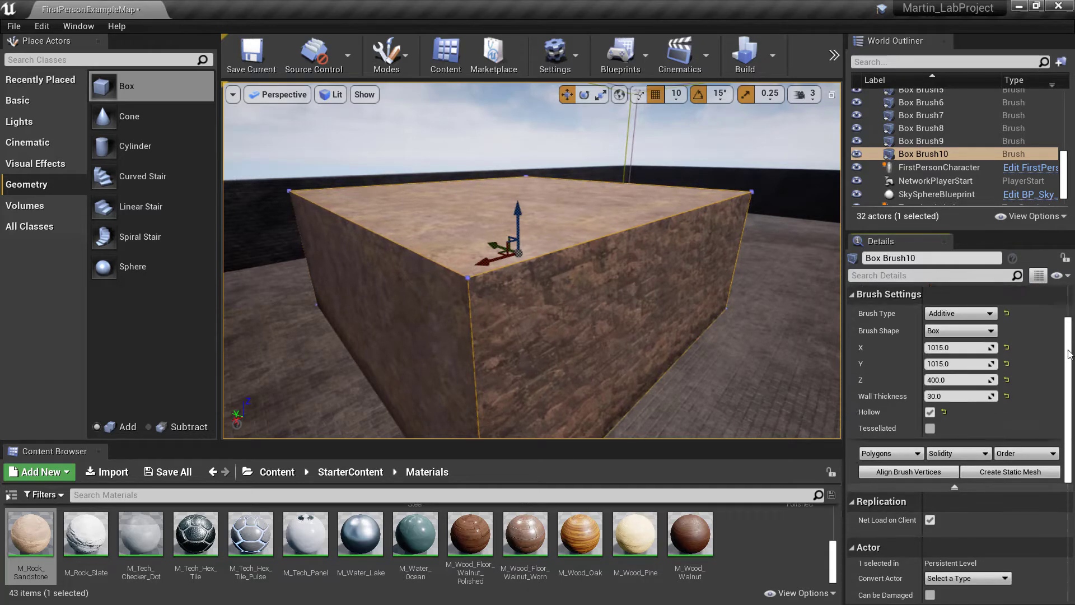
scroll(1071, 314, "up", 5)
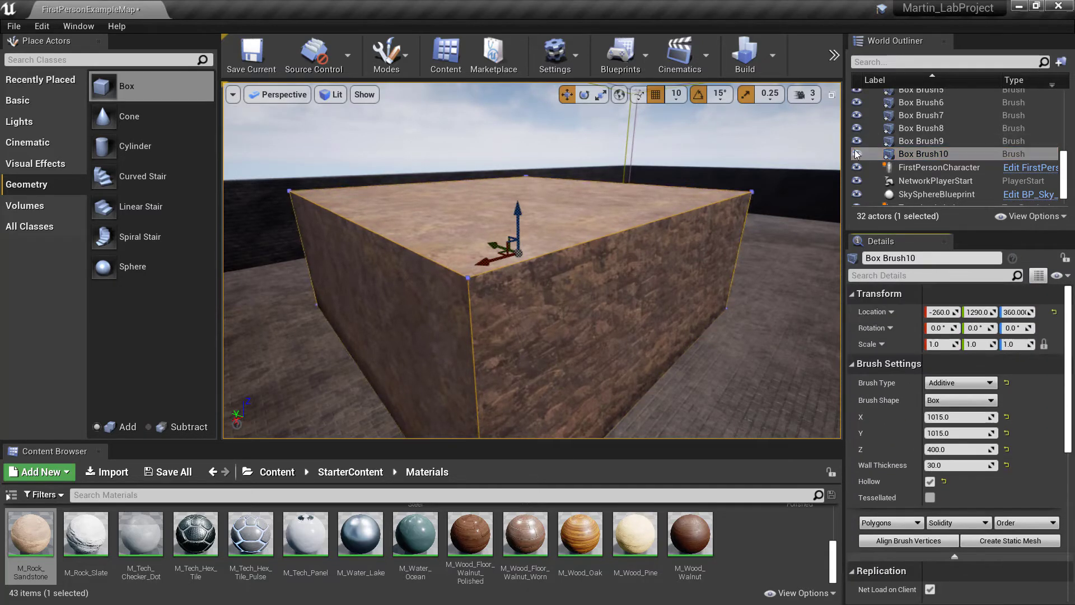
Step: Hide the duplicate box brush and examine the original brush's walls and floor from several sides
left_click(857, 153)
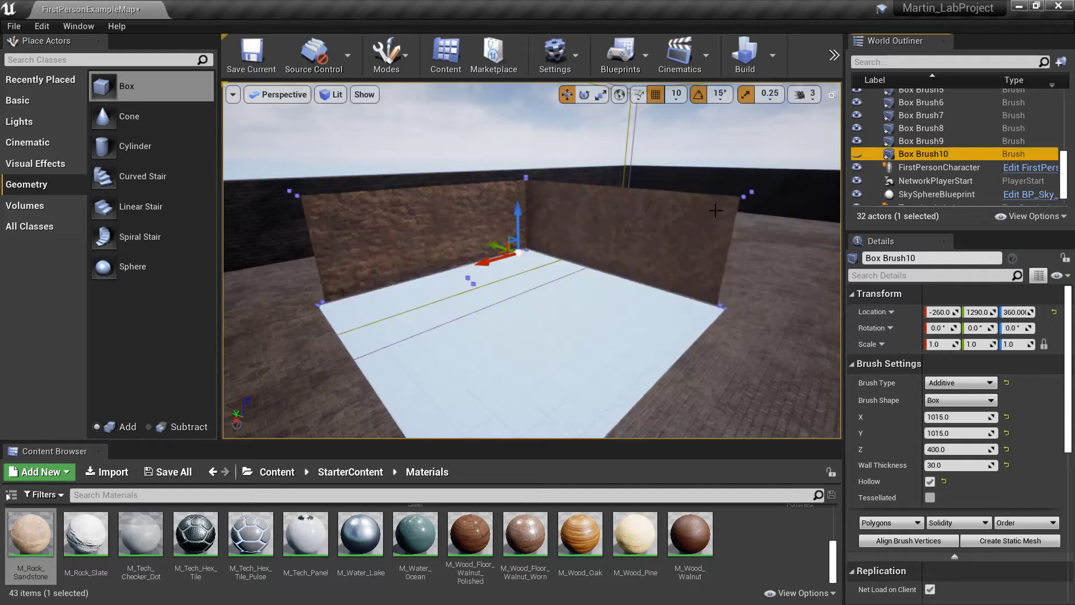
mouse_move(532, 260)
right_mouse_down()
mouse_move(566, 232)
mouse_move(555, 227)
right_mouse_up()
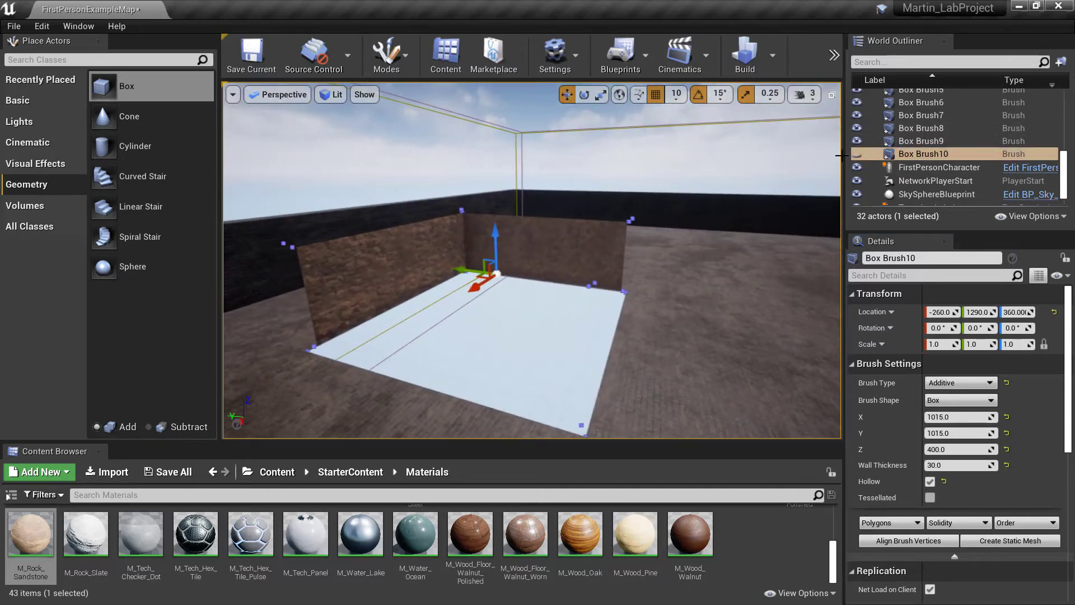
mouse_move(532, 261)
right_mouse_down()
mouse_move(493, 286)
mouse_move(498, 263)
mouse_move(549, 258)
mouse_move(292, 263)
right_mouse_up()
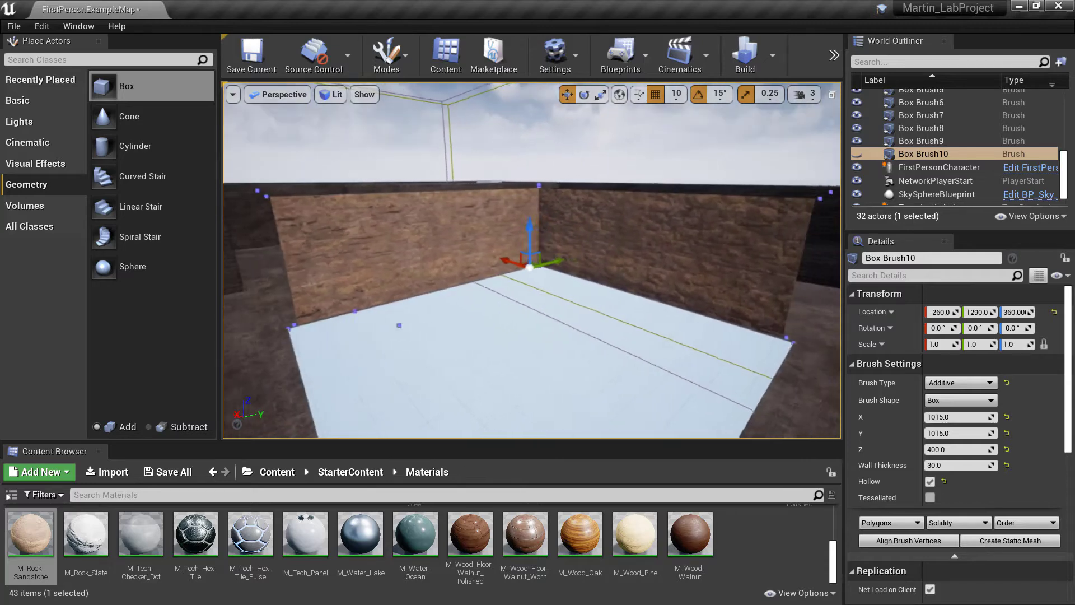
right_click_drag(398, 327, 151, 331)
mouse_move(533, 260)
right_mouse_down()
mouse_move(381, 261)
mouse_move(476, 281)
mouse_move(460, 260)
mouse_move(460, 235)
mouse_move(459, 280)
mouse_move(459, 236)
mouse_move(660, 260)
right_mouse_up()
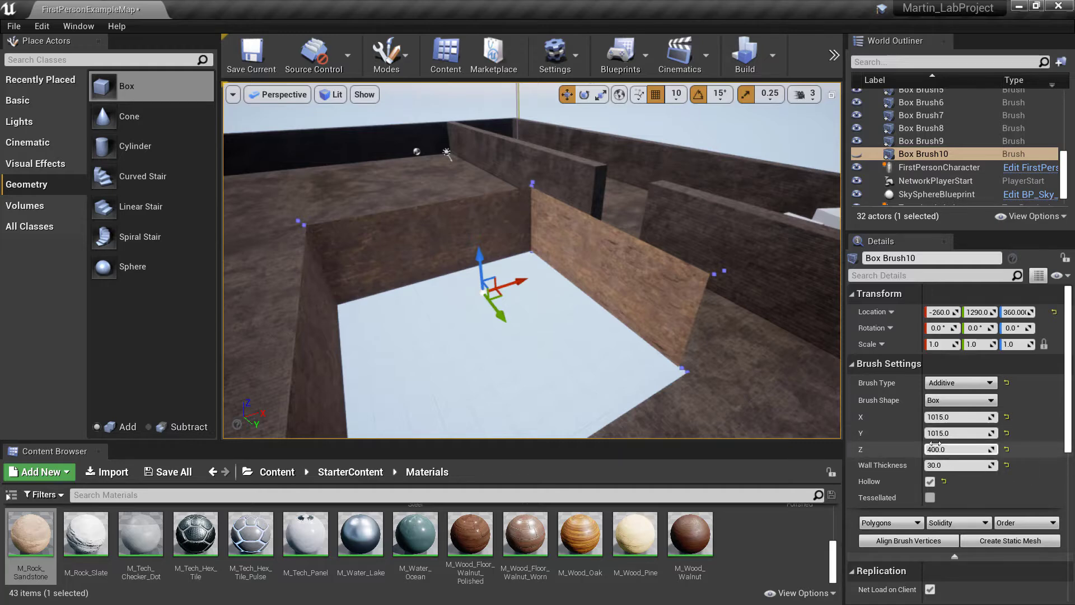
Step: Set the hidden duplicate box brush's Z size to 415
right_click_drag(590, 286, 577, 185)
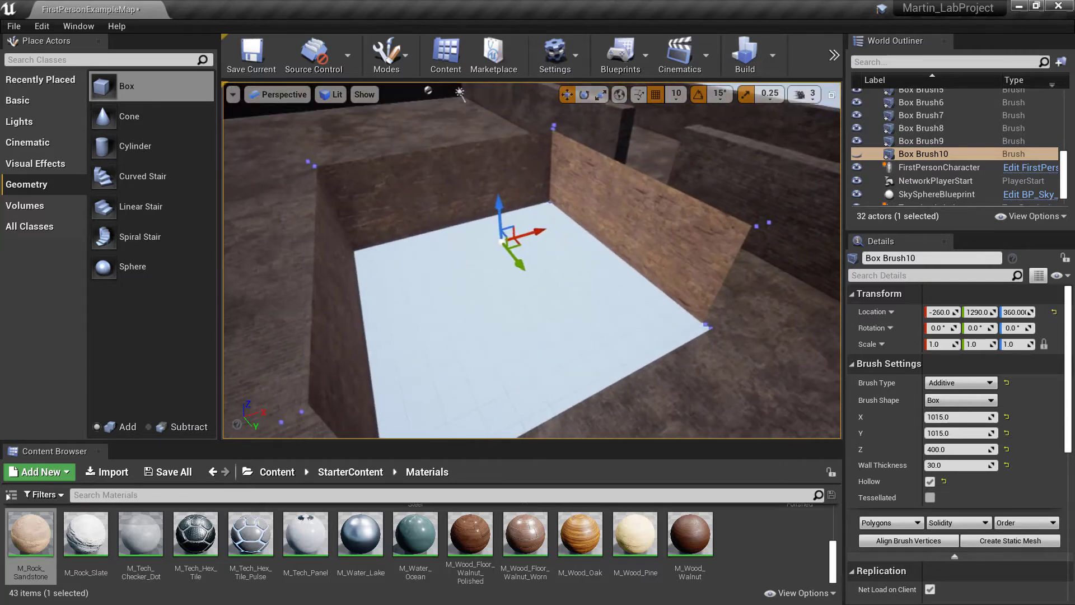
left_click(956, 448)
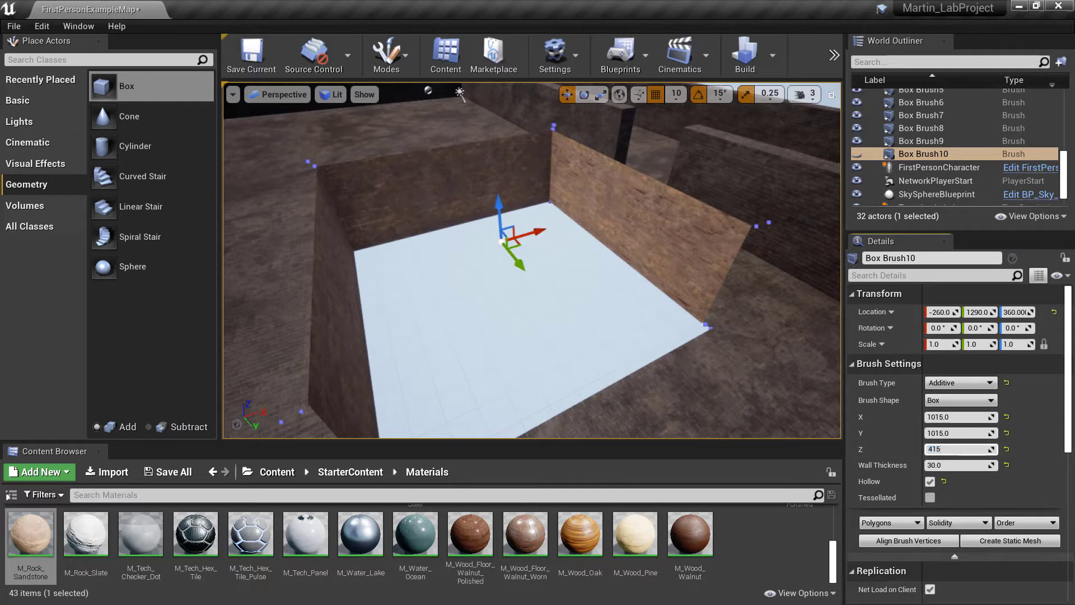
type("415")
key("Return")
Step: Examine the original brush's floor and its outer edges from several sides while the duplicate is hidden
right_click_drag(509, 337, 439, 330)
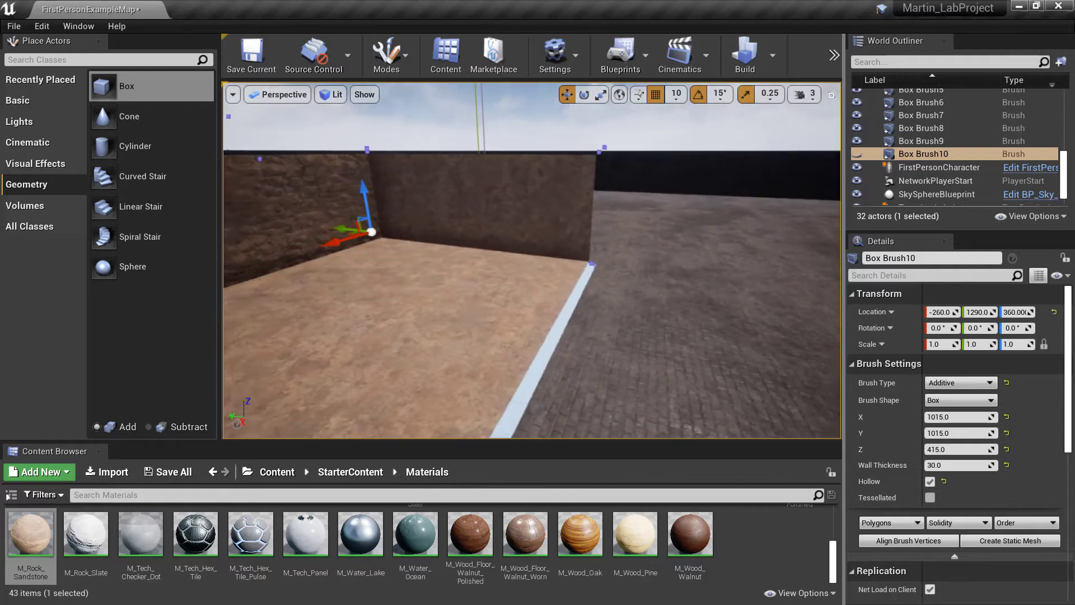
key("s")
mouse_move(532, 261)
right_mouse_down()
mouse_move(510, 260)
mouse_move(541, 273)
mouse_move(520, 273)
mouse_move(500, 229)
mouse_move(527, 239)
mouse_move(459, 269)
mouse_move(528, 393)
right_mouse_up()
key("d")
key("s")
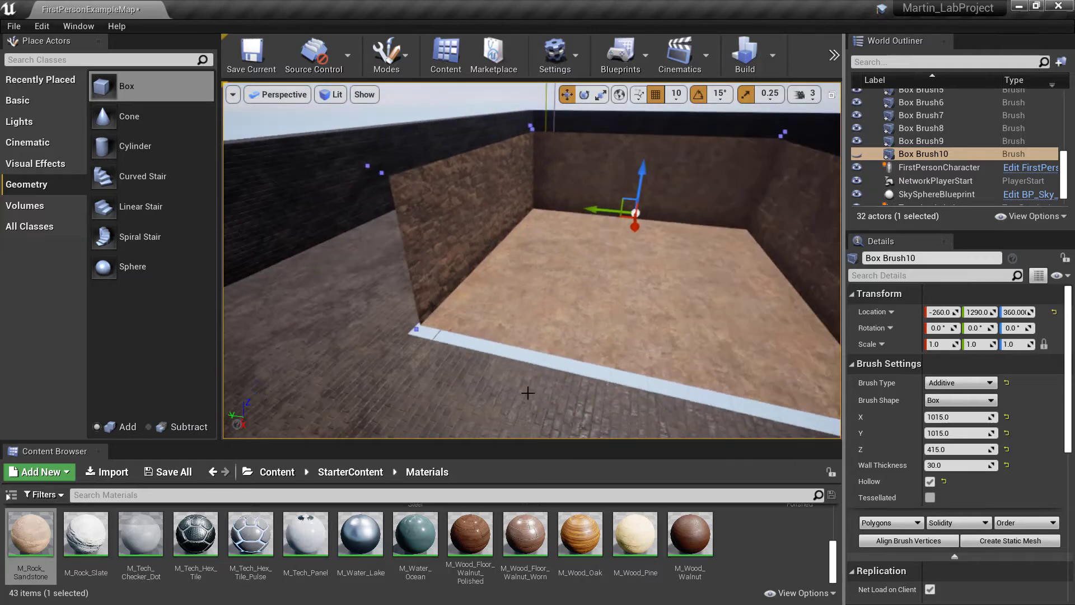
Step: Show the duplicate box brush and examine its outer walls around the corner
left_click(858, 154)
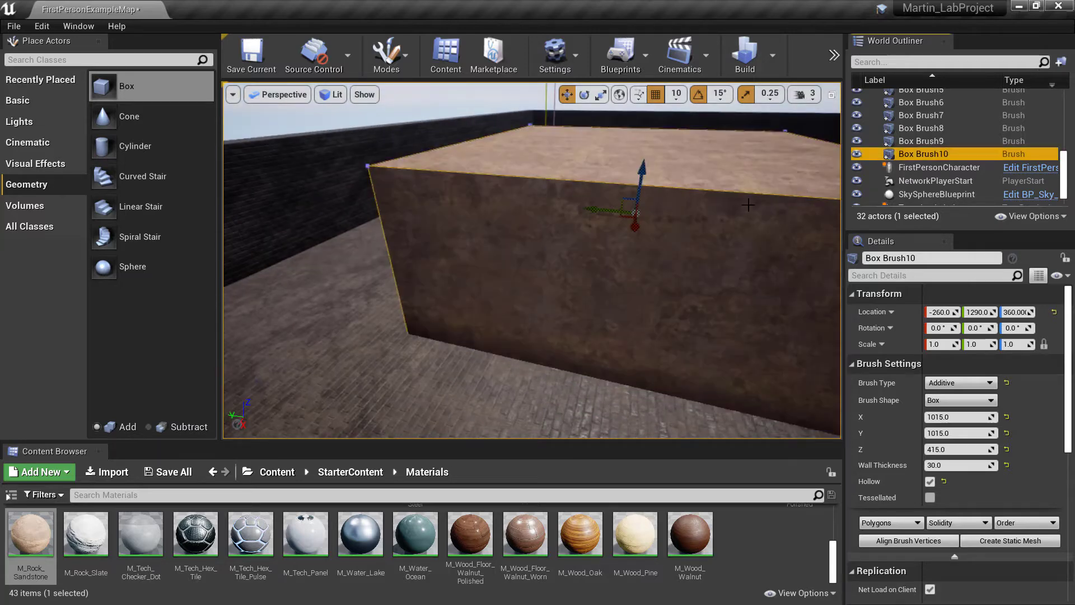
mouse_move(672, 224)
right_mouse_down()
mouse_move(707, 214)
mouse_move(686, 227)
mouse_move(695, 263)
mouse_move(767, 218)
mouse_move(807, 224)
mouse_move(532, 252)
mouse_move(392, 229)
mouse_move(616, 264)
mouse_move(588, 269)
mouse_move(594, 252)
mouse_move(706, 246)
mouse_move(683, 303)
mouse_move(639, 302)
mouse_move(683, 302)
mouse_move(723, 325)
mouse_move(779, 313)
right_mouse_up()
key("a")
key("w")
key("s")
key("s")
key("w")
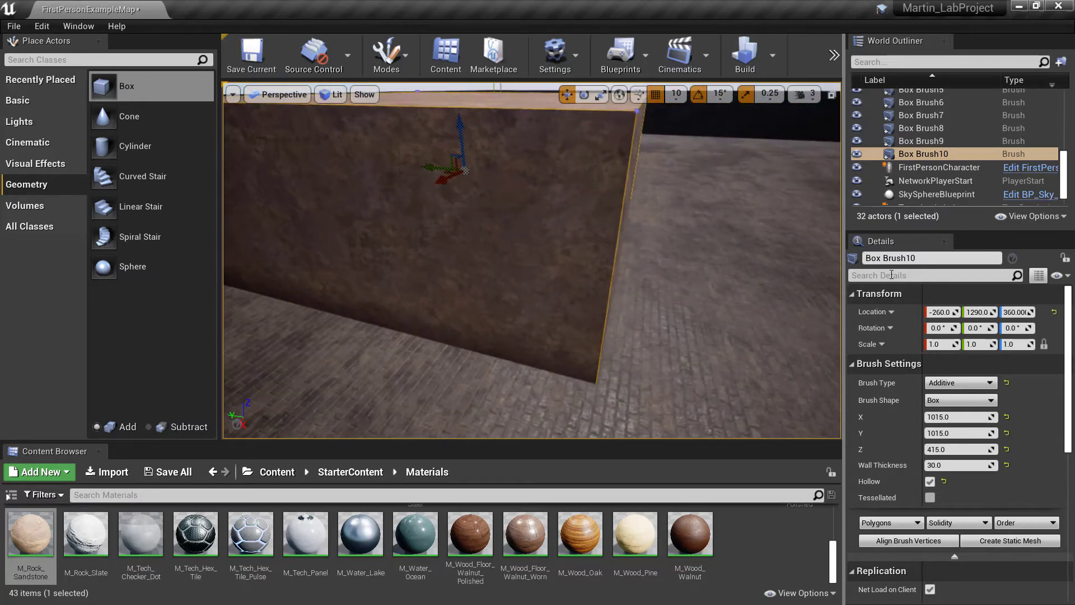
Step: Hide the duplicate box brush to examine the gap around the original's floor, and make it visible again
left_click(857, 154)
right_click_drag(532, 261, 560, 219)
key("w")
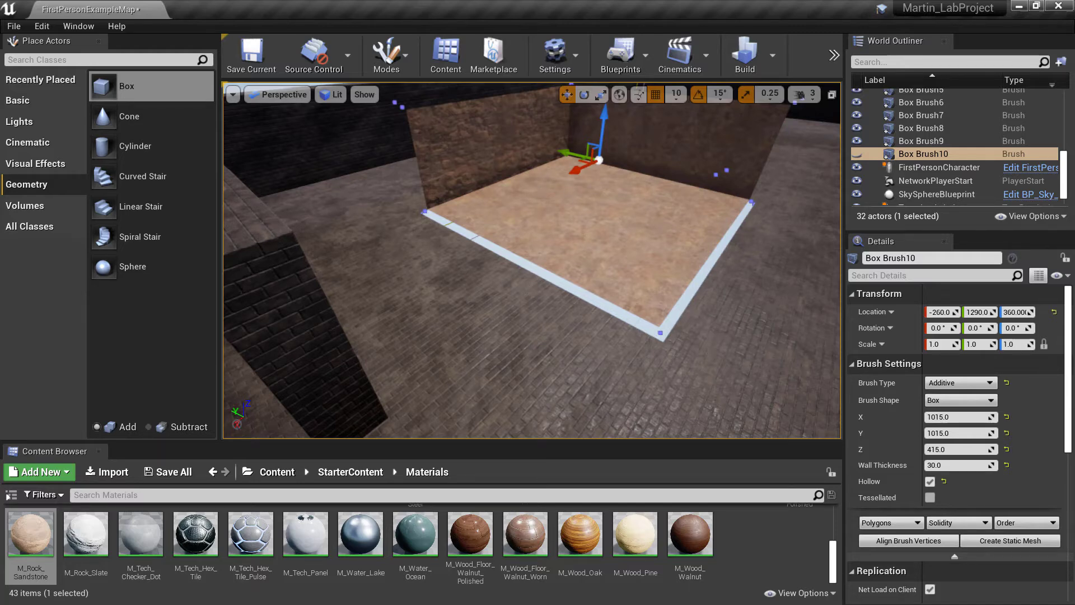
right_click_drag(532, 259, 546, 202)
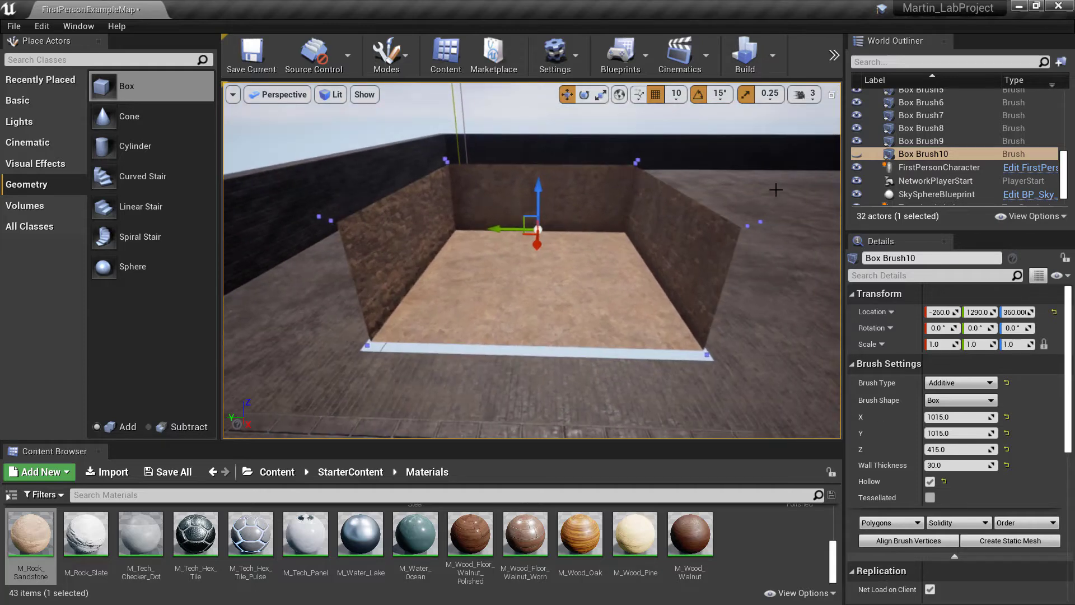
left_click(857, 155)
Step: Place a new additive box brush on the ground beside the large box's stone wall and select it
mouse_move(672, 224)
right_mouse_down()
mouse_move(624, 261)
mouse_move(476, 247)
mouse_move(576, 240)
mouse_move(414, 246)
mouse_move(392, 207)
mouse_move(381, 224)
mouse_move(263, 280)
mouse_move(241, 275)
mouse_move(297, 270)
mouse_move(233, 269)
right_mouse_up()
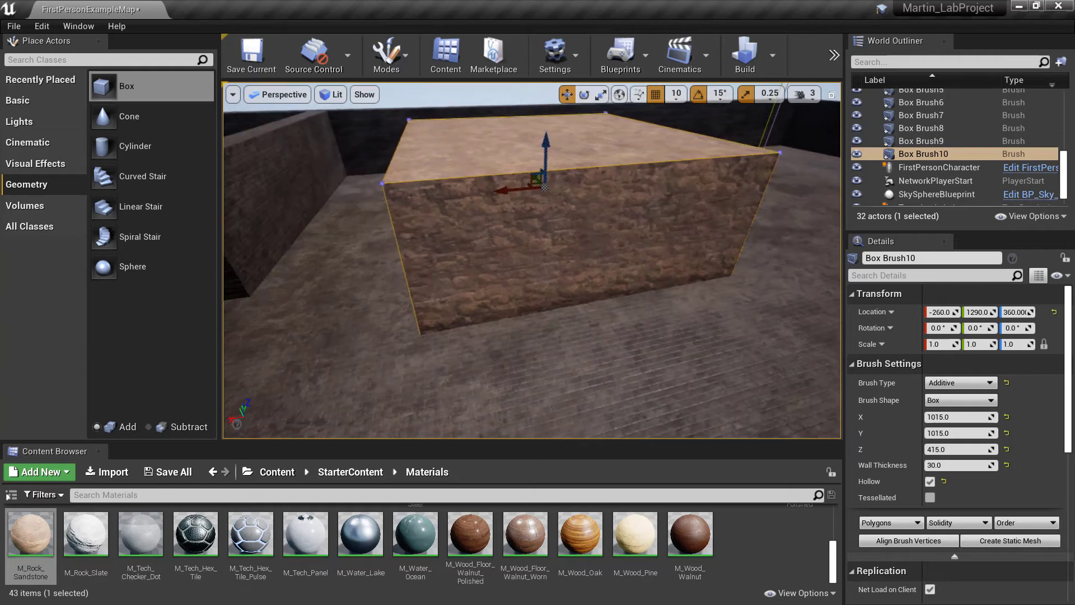
left_click(96, 93)
mouse_move(96, 94)
left_mouse_down()
mouse_move(437, 219)
mouse_move(516, 317)
mouse_move(485, 288)
left_mouse_up()
mouse_move(485, 288)
right_mouse_down()
mouse_move(448, 288)
mouse_move(540, 282)
right_mouse_up()
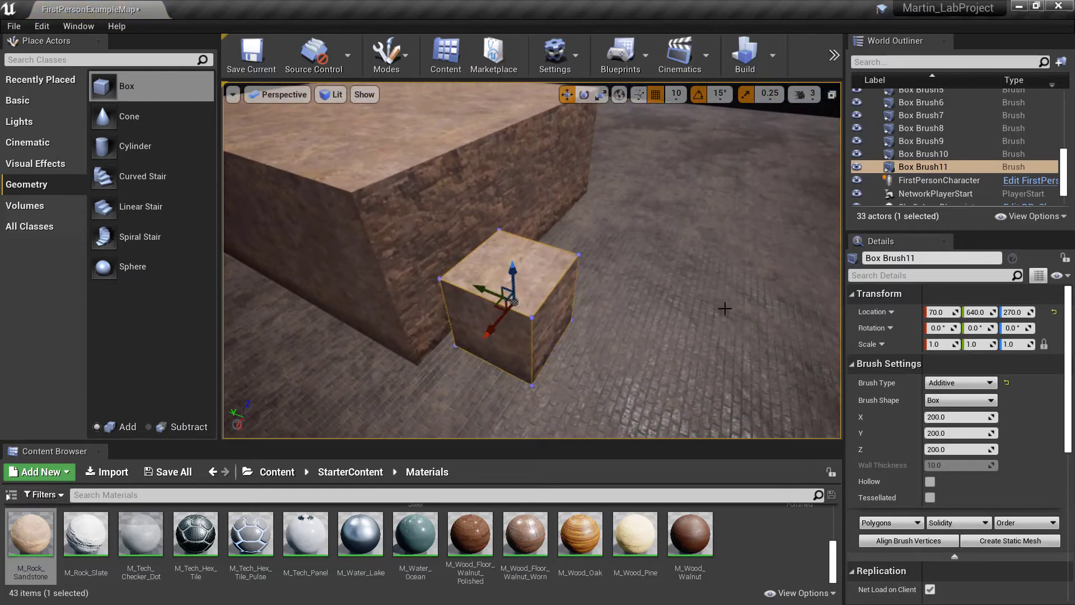
left_click(947, 165)
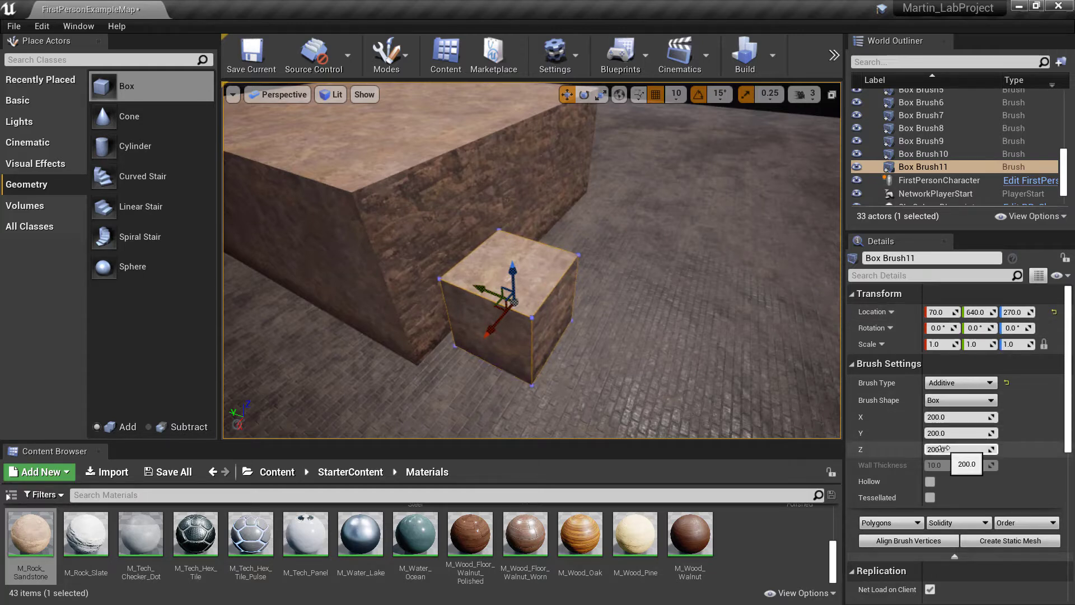
Step: Set the small box brush's Y size to 40 to make it a thin slab
left_click_drag(946, 448, 906, 436)
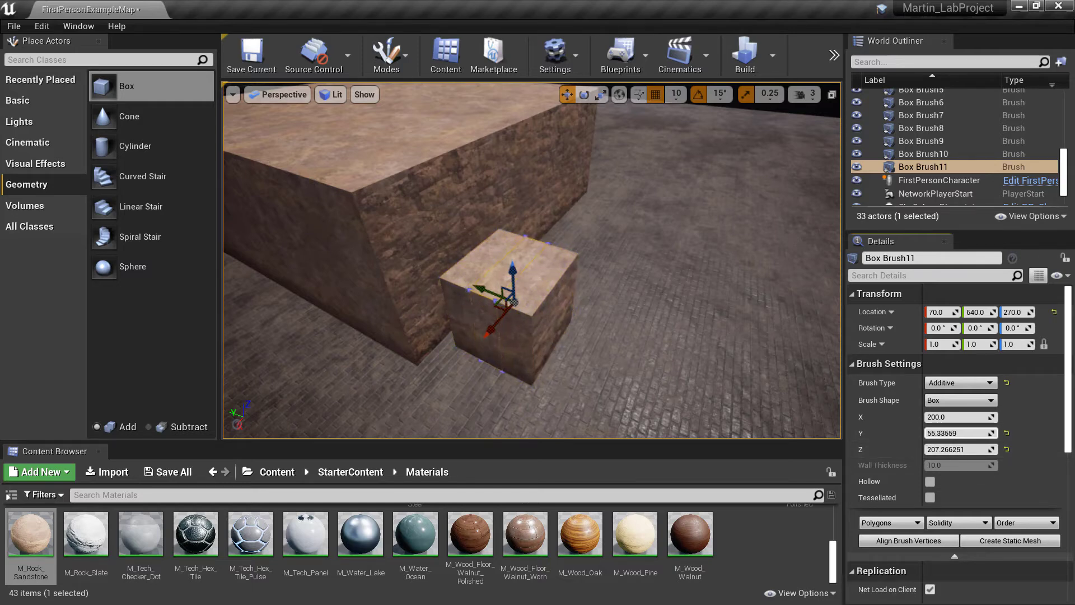
left_click(933, 433)
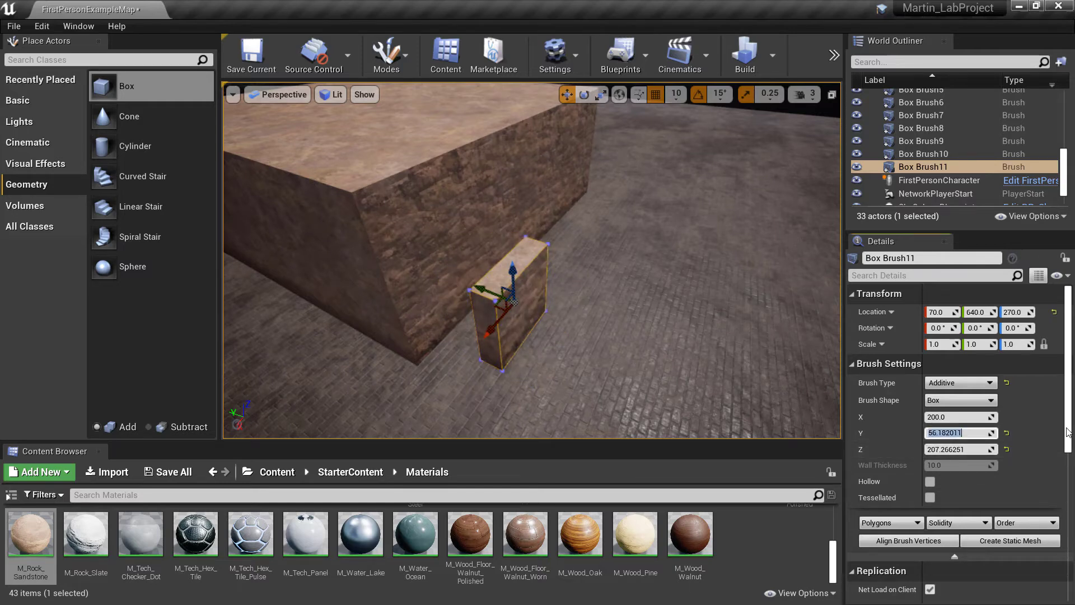
type("40")
key("Return")
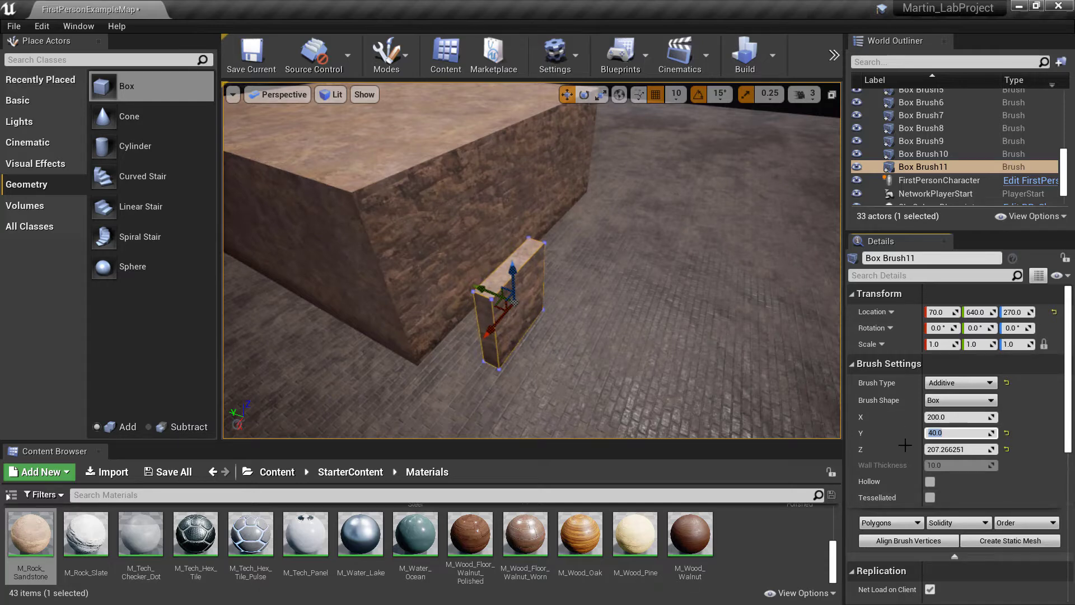
Step: Raise the thin box brush to a Z location of 320
key("w")
mouse_move(648, 339)
right_mouse_down()
mouse_move(588, 338)
mouse_move(582, 426)
mouse_move(588, 246)
mouse_move(532, 252)
mouse_move(561, 258)
right_mouse_up()
key("s")
key("s")
right_click_drag(633, 314, 642, 318)
left_click_drag(592, 237, 592, 205)
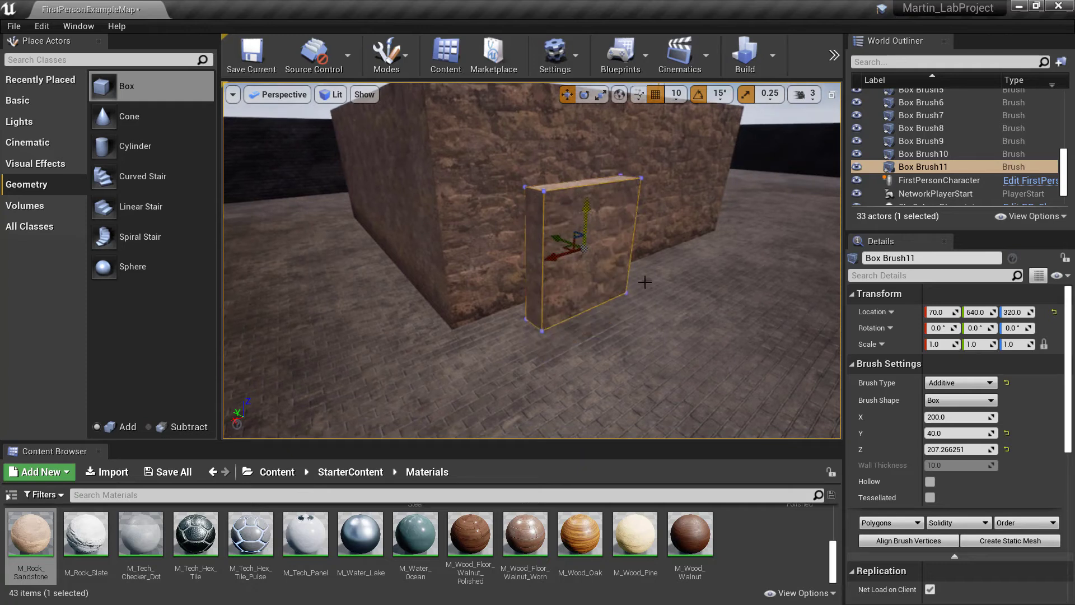
Step: Set the thin box brush's Z size to 300
left_click(958, 450)
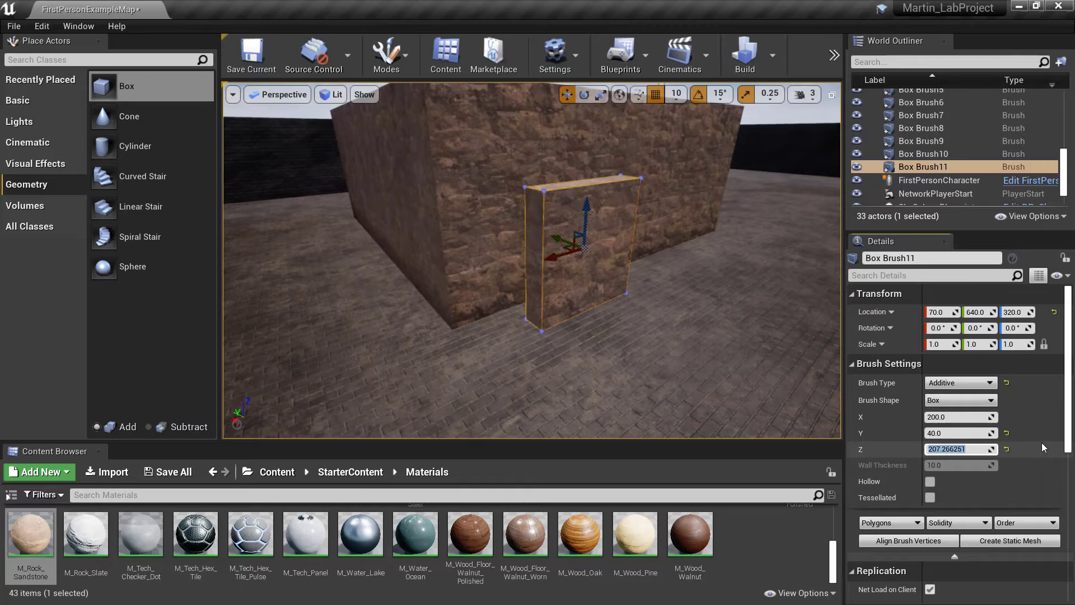
type("300")
key("Return")
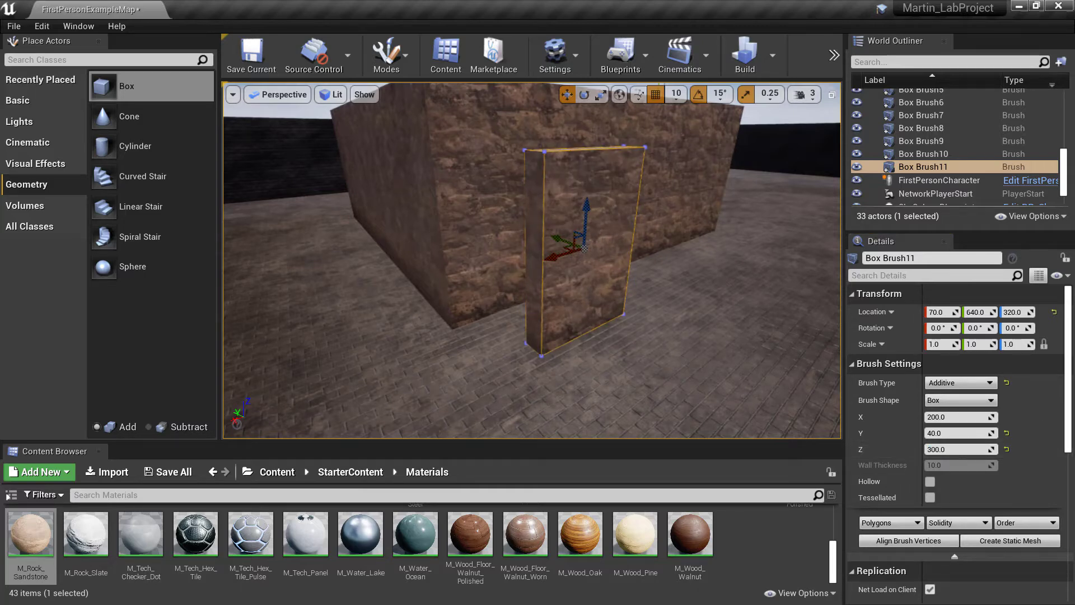
Step: Lower the door-shaped brush to Z location 310 and move it into the large box's wall at Y location 800
key("a")
right_click_drag(504, 225, 585, 233)
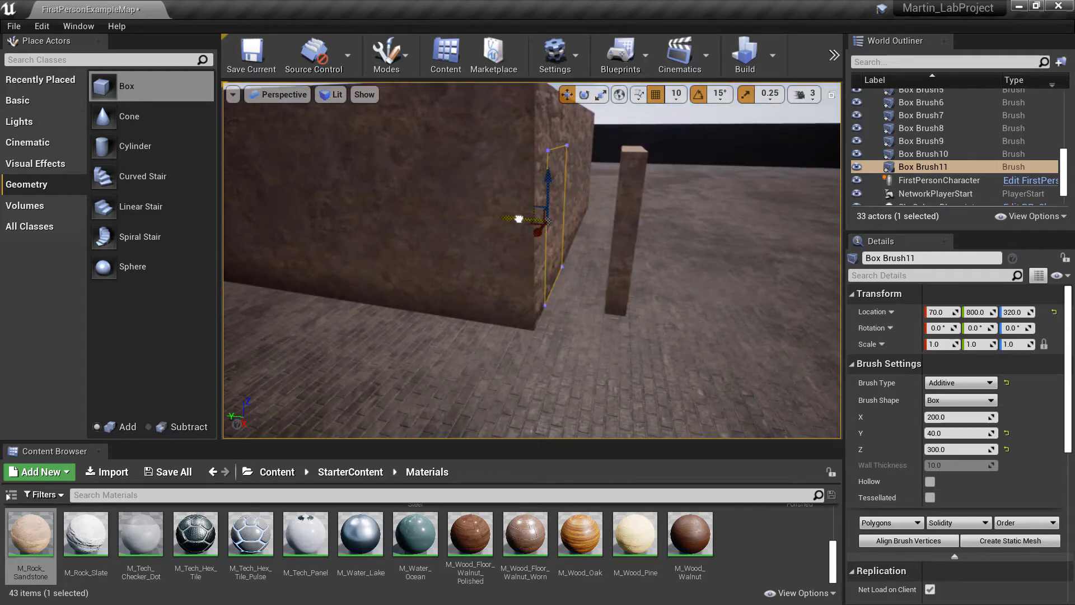
key("d")
mouse_move(518, 217)
right_mouse_down()
mouse_move(336, 218)
mouse_move(342, 263)
mouse_move(345, 252)
mouse_move(386, 269)
mouse_move(425, 264)
mouse_move(520, 201)
right_mouse_up()
key("w")
left_click_drag(516, 202, 625, 219)
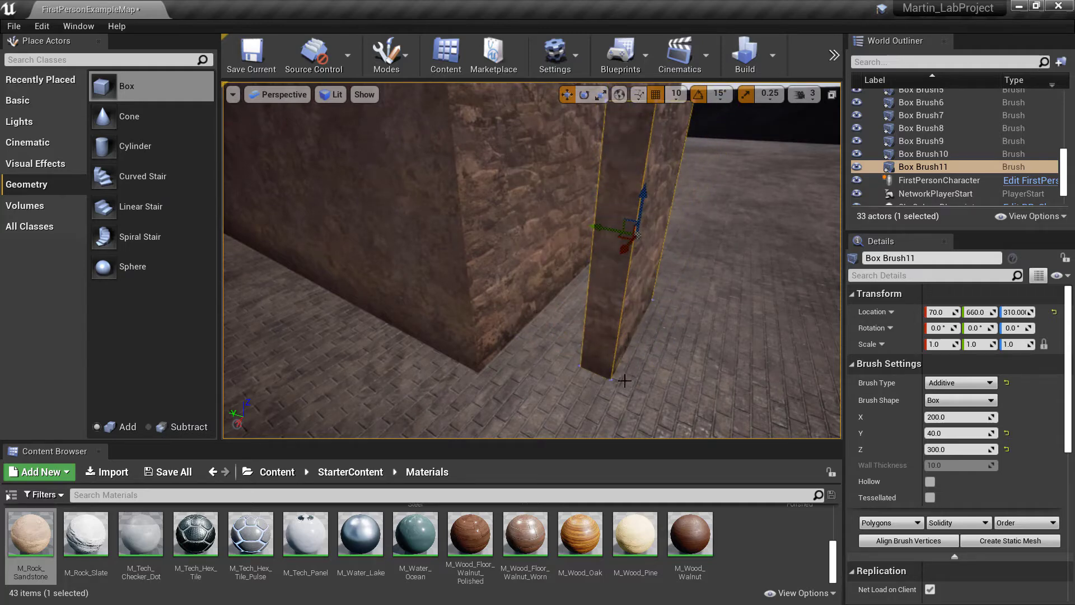
mouse_move(614, 376)
right_mouse_down()
mouse_move(588, 398)
mouse_move(560, 359)
mouse_move(512, 375)
right_mouse_up()
key("s")
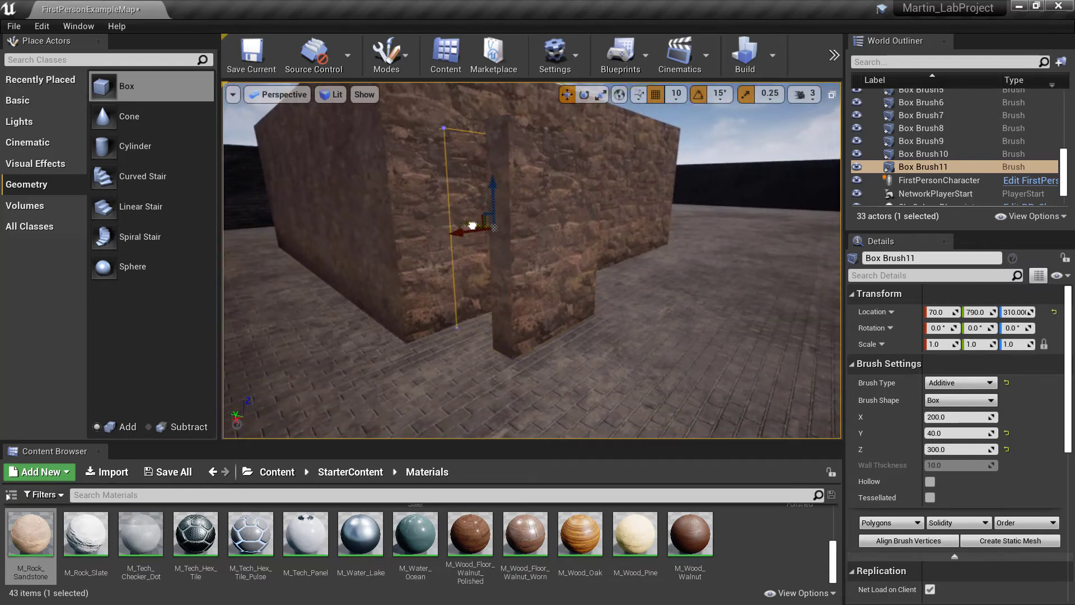
key("w")
mouse_move(470, 224)
right_mouse_down()
mouse_move(521, 233)
mouse_move(527, 264)
mouse_move(482, 266)
right_mouse_up()
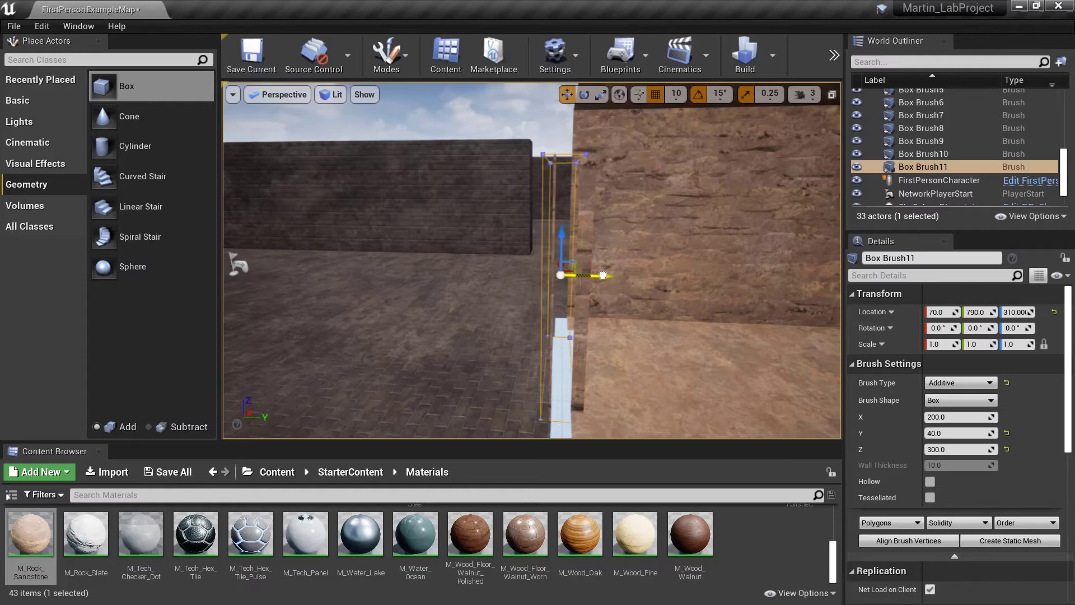
mouse_move(481, 267)
right_mouse_down()
mouse_move(358, 267)
mouse_move(392, 267)
right_mouse_up()
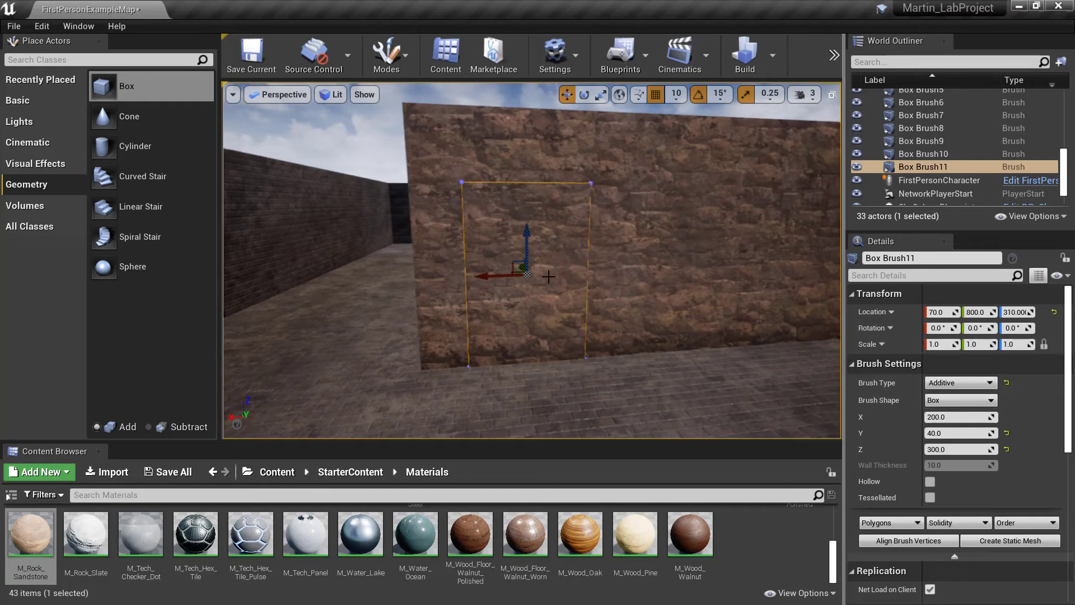
Step: Change the door-shaped brush to Subtractive to cut a doorway, and raise it to Z location 330
left_click(960, 382)
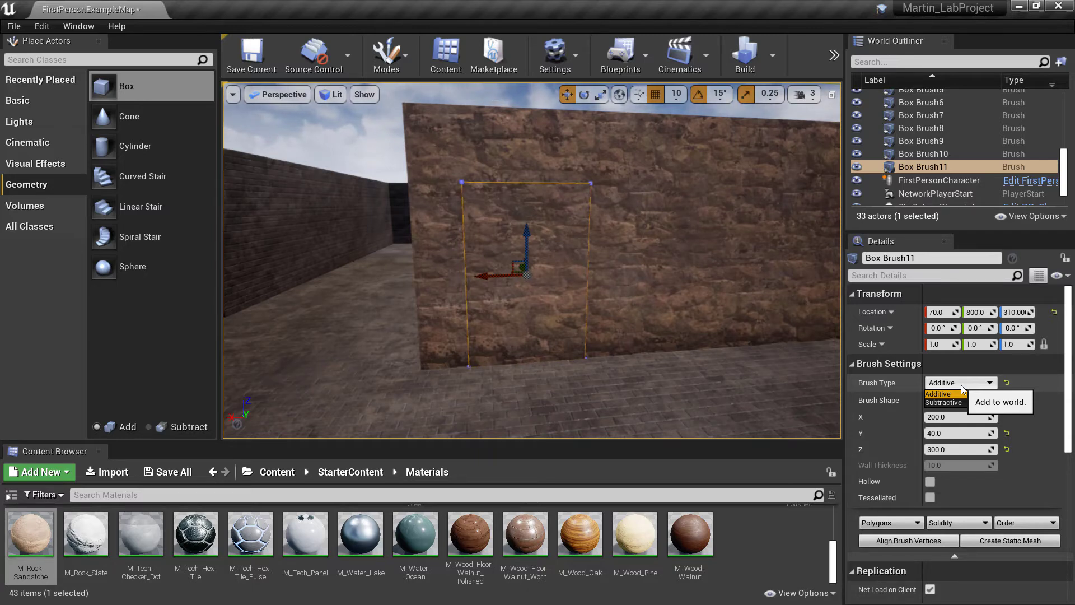
left_click(942, 403)
right_click_drag(733, 376, 481, 370)
key("w")
key("w")
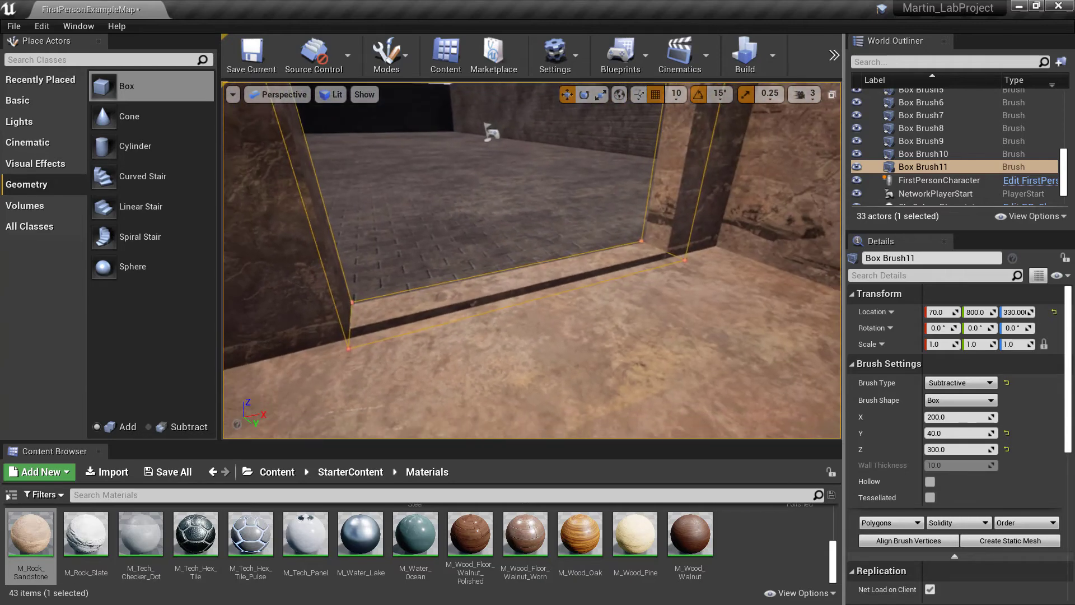
Step: Try to snap the subtractive doorway brush down to the floor, and raise it back to Z location 330
mouse_move(488, 336)
right_mouse_down()
mouse_move(494, 369)
mouse_move(538, 364)
mouse_move(616, 386)
mouse_move(728, 390)
mouse_move(807, 371)
mouse_move(752, 369)
right_mouse_up()
key("s")
key("w")
key("a")
key("d")
key("s")
key("End")
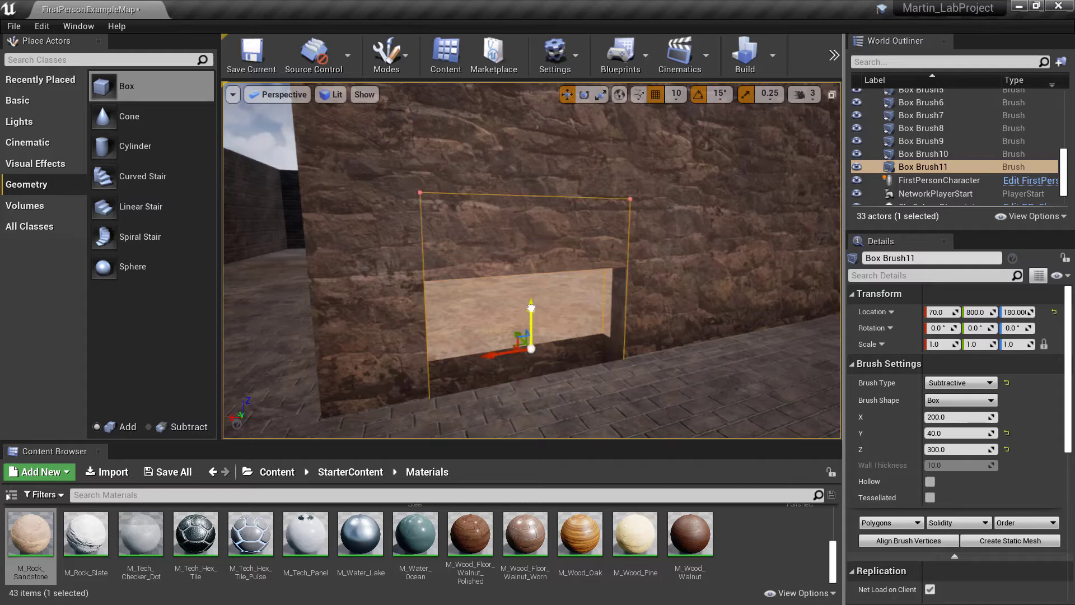
left_click_drag(532, 250, 530, 177)
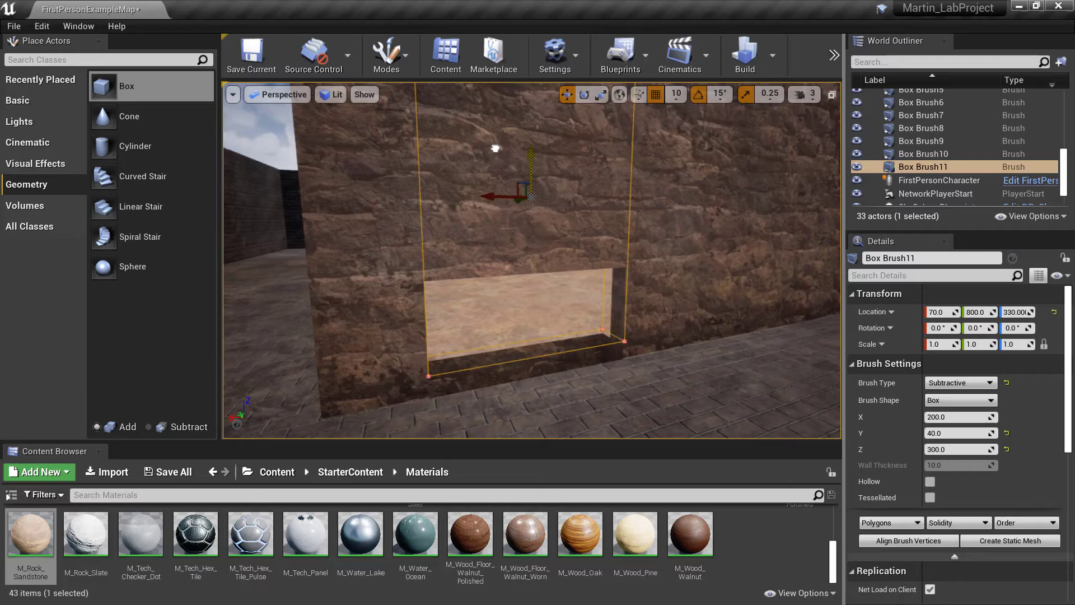
left_click_drag(495, 149, 495, 159)
middle_click_drag(495, 148, 495, 159)
left_click_drag(531, 159, 531, 148, "shift")
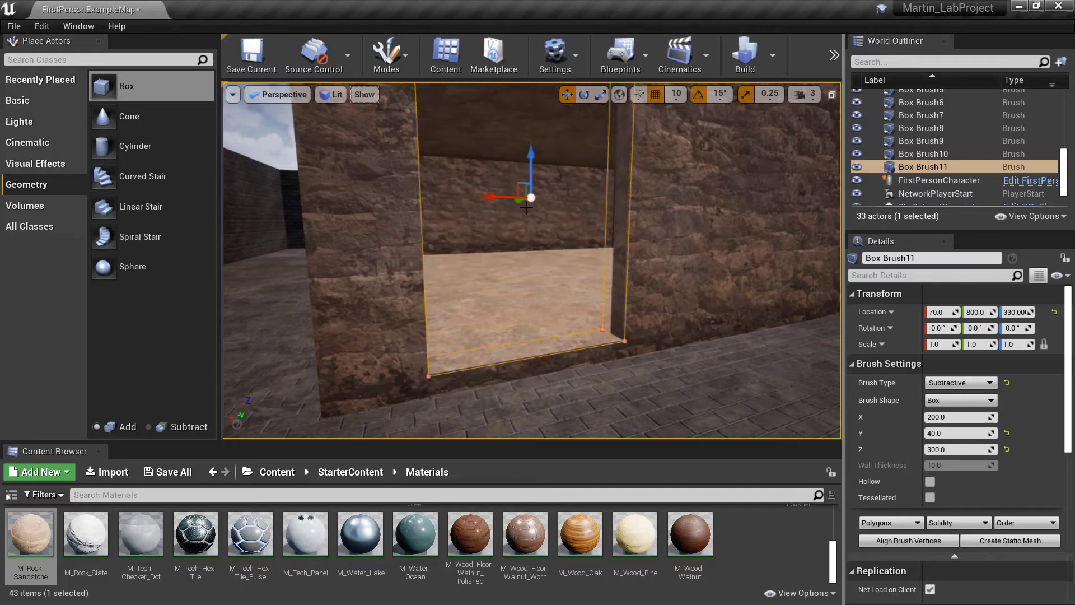
Step: Set the doorway brush's Z location to 329 while viewing the threshold from inside the box
mouse_move(526, 208)
right_mouse_down()
mouse_move(526, 314)
mouse_move(526, 213)
mouse_move(526, 252)
mouse_move(554, 314)
mouse_move(526, 247)
mouse_move(577, 303)
mouse_move(695, 291)
mouse_move(831, 212)
right_mouse_up()
key("w")
key("a")
key("s")
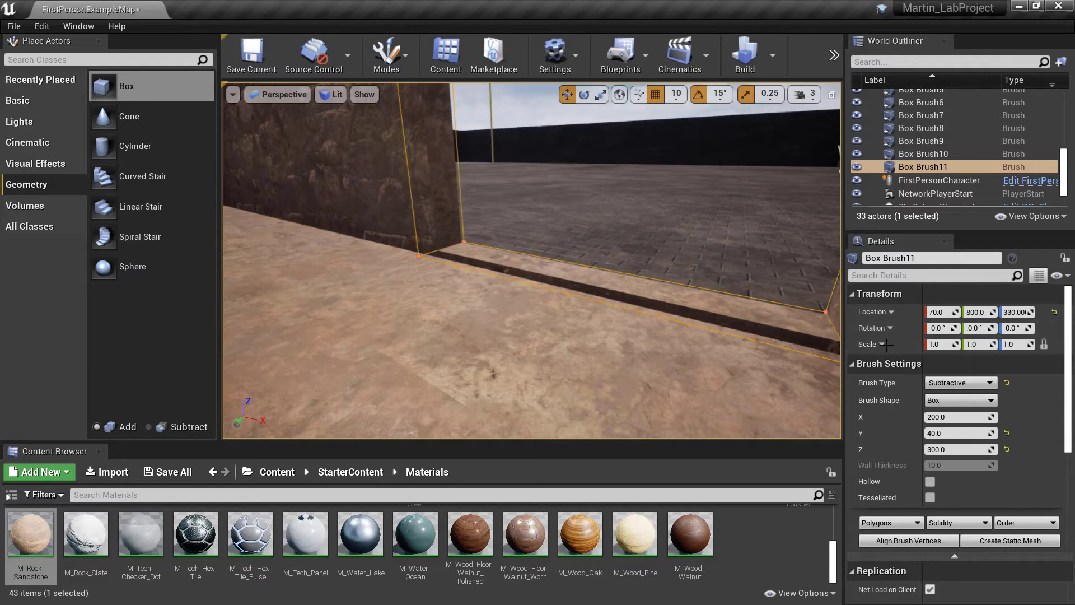
left_click(1016, 312)
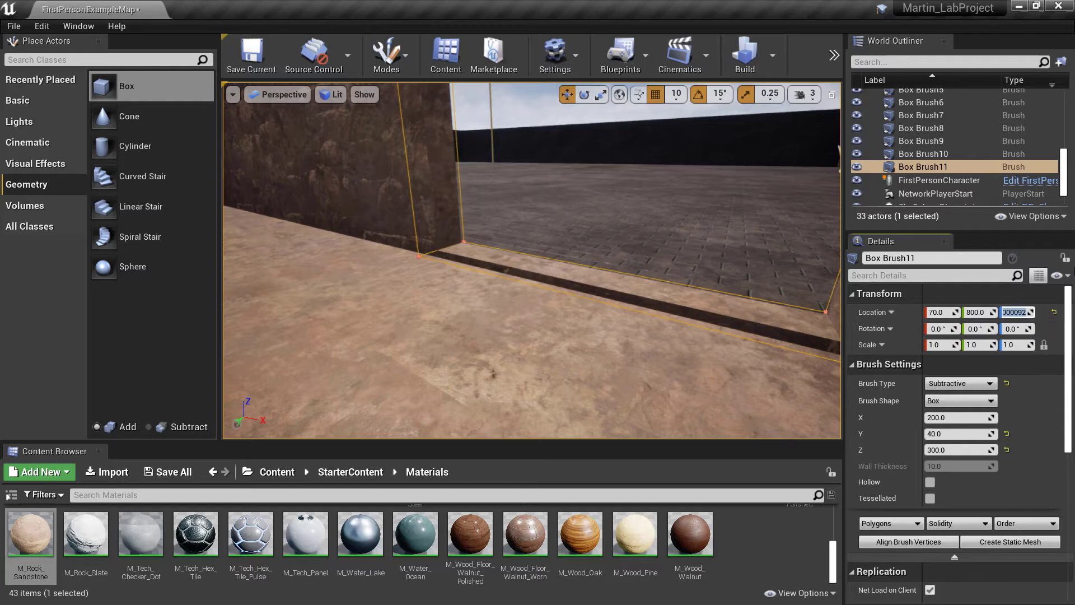
left_click(1016, 328)
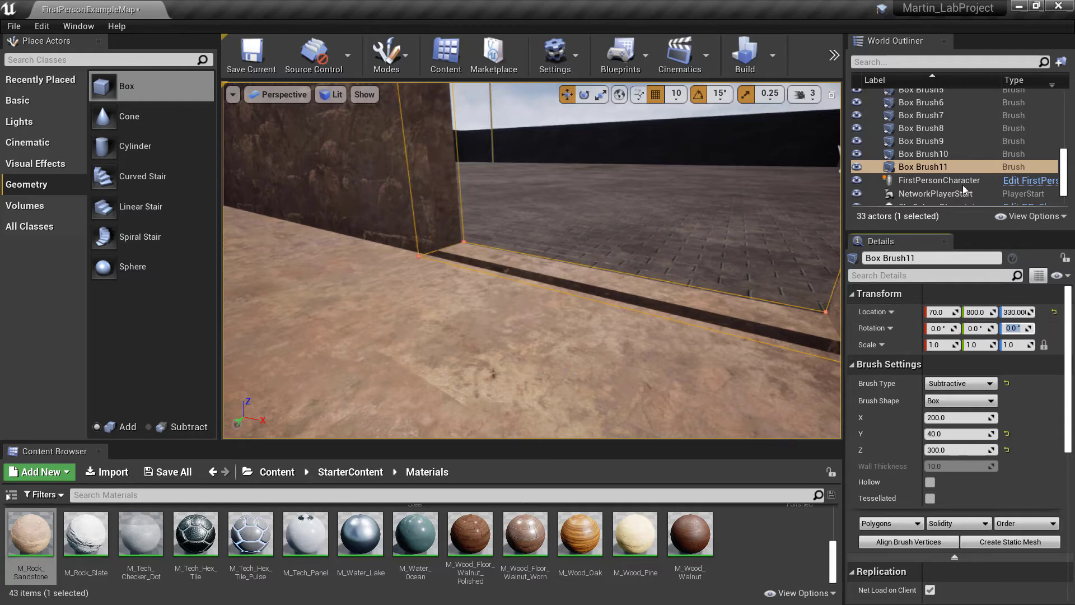
left_click(1015, 312)
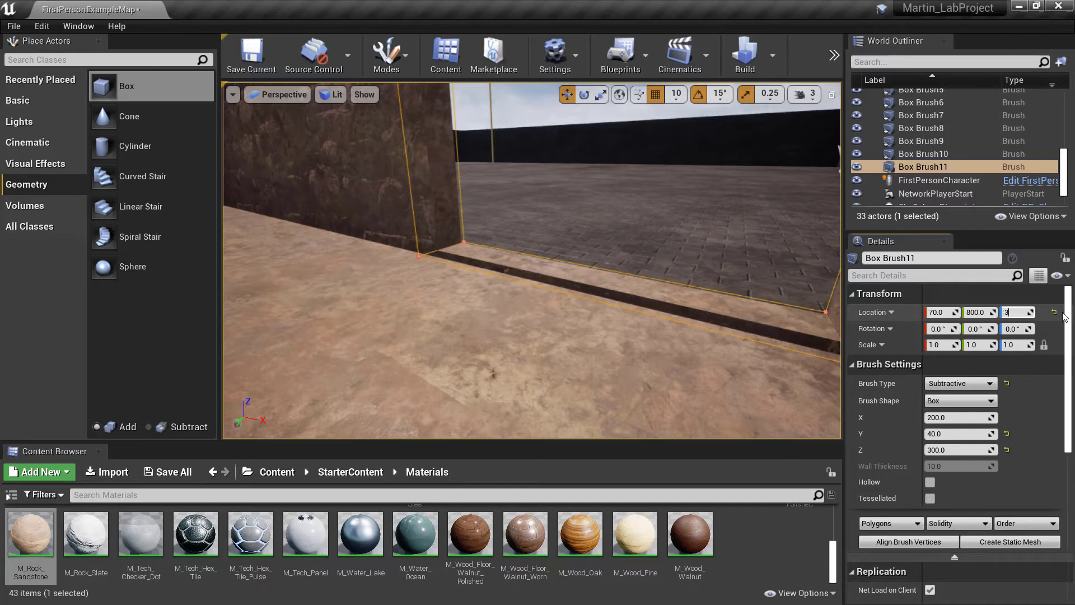
key("Return")
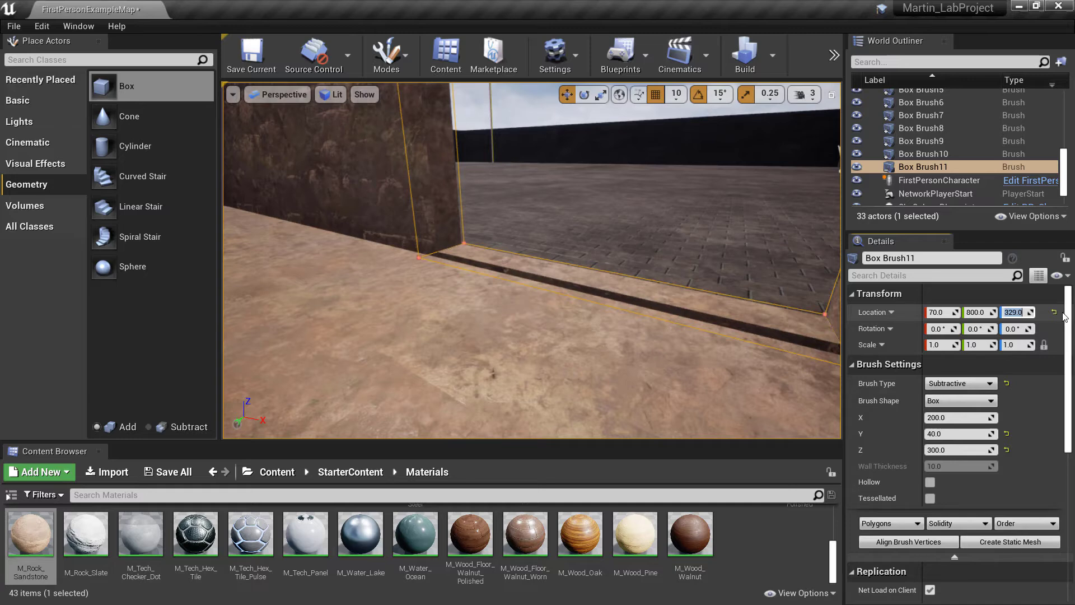
Step: Lower the doorway brush's Z location to 328 and on to 326 to reduce the dark strip at the threshold
type("328")
key("Return")
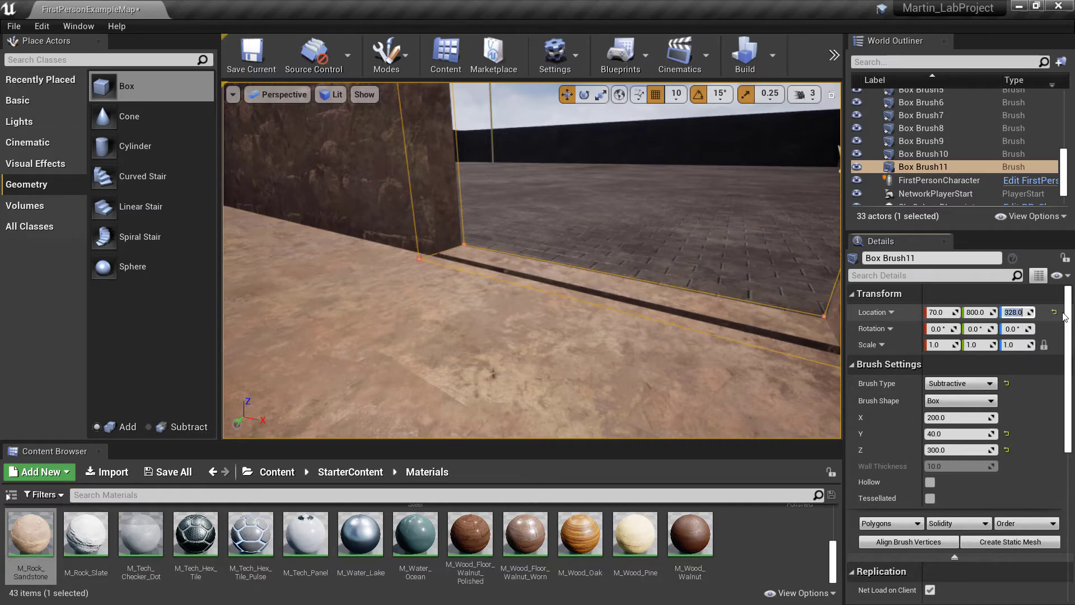
type("327326")
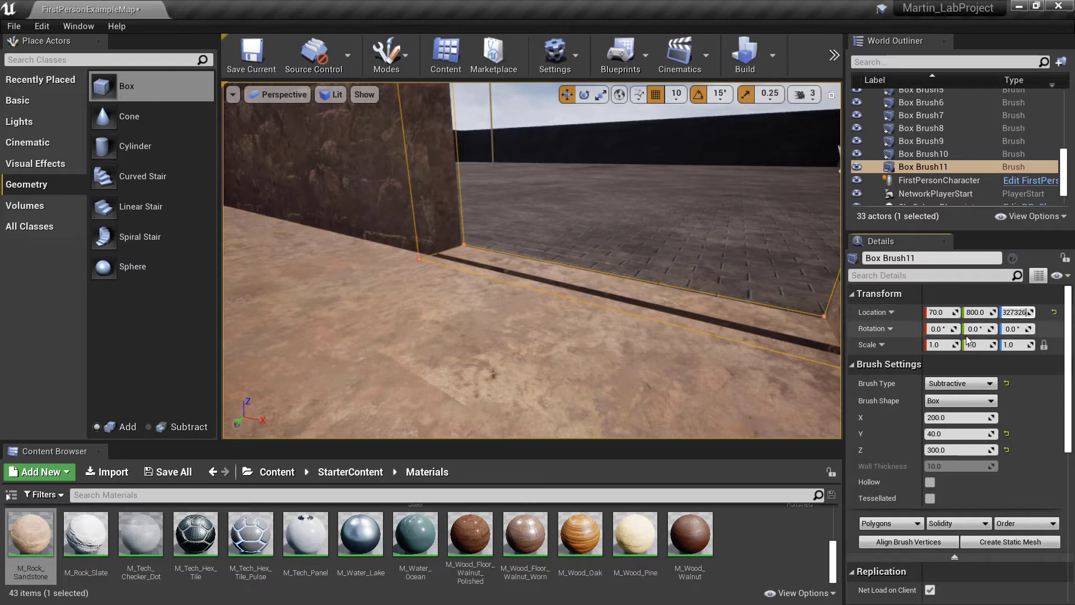
key("ctrl+a")
key("BackSpace")
type("326")
key("Return")
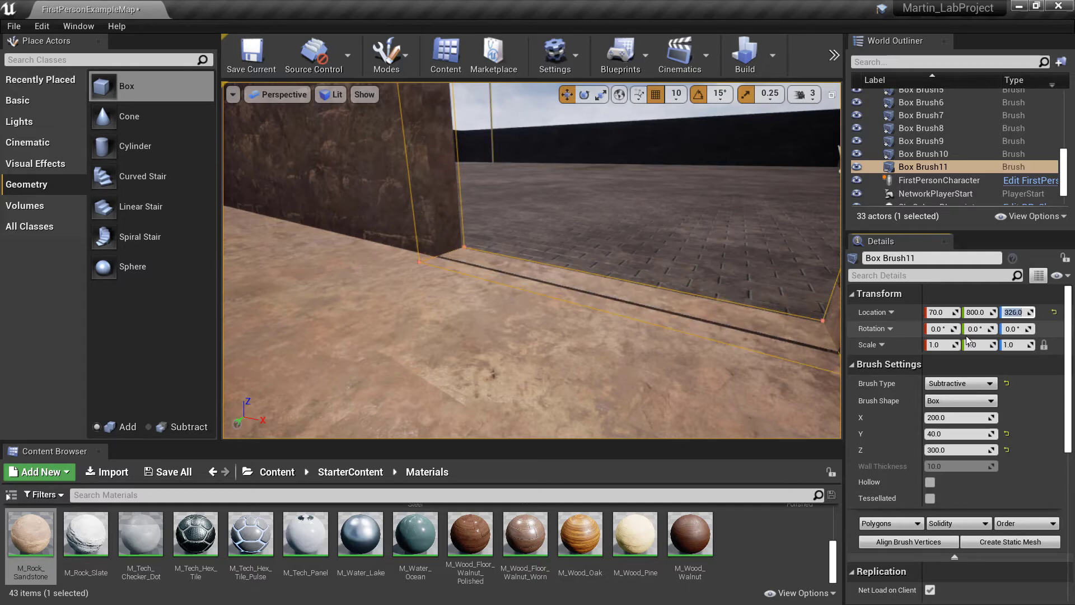
Step: Set the subtractive doorway brush's Z location to 325 to clear the dark strip at the threshold
right_click_drag(554, 308, 645, 307)
key("d")
key("a")
key("w")
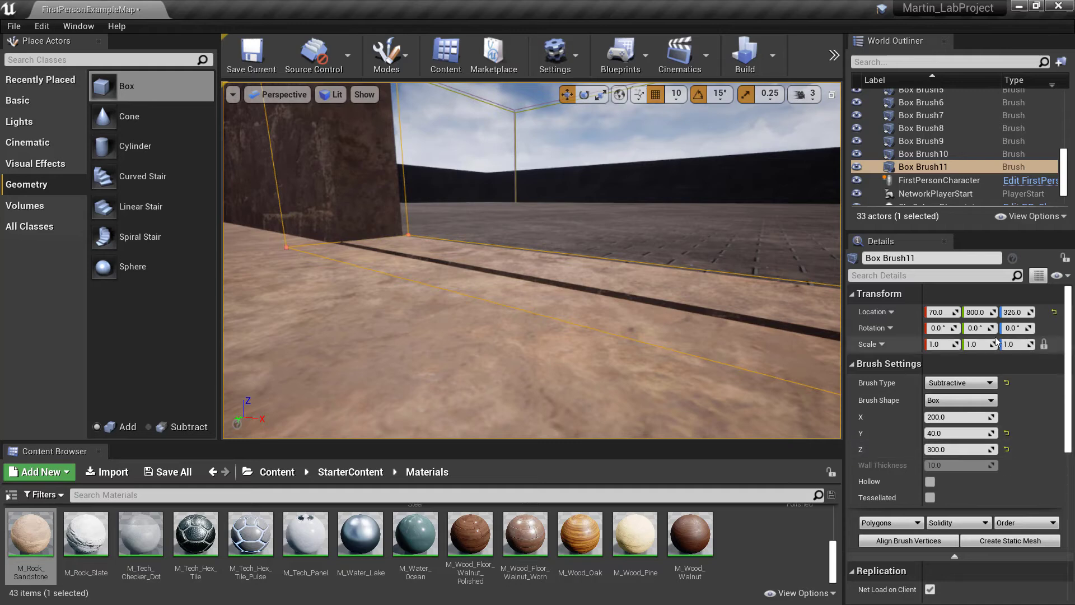
left_click(1015, 312)
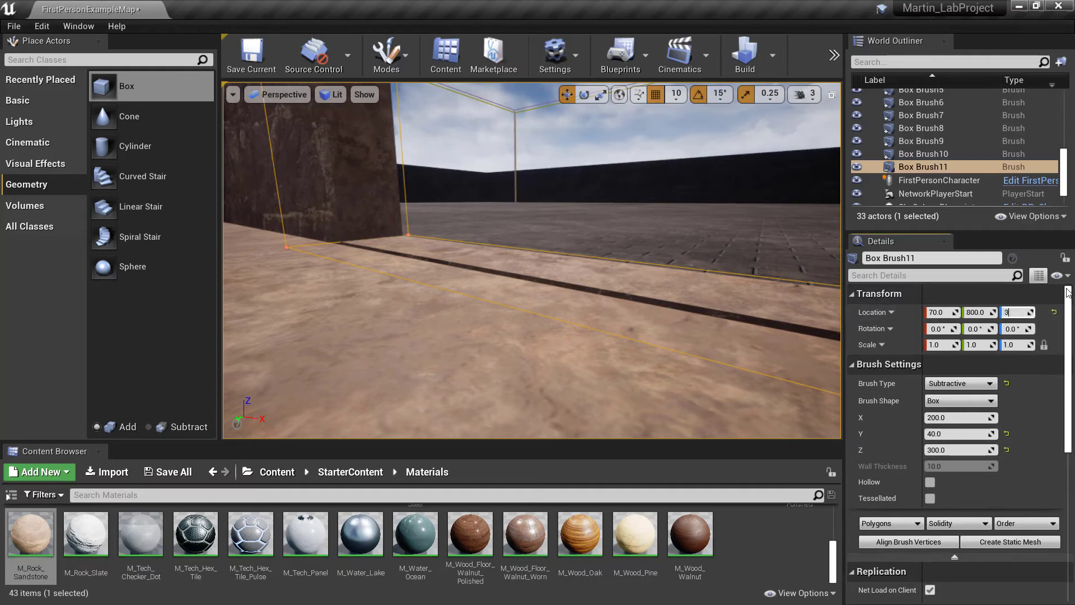
key("Return")
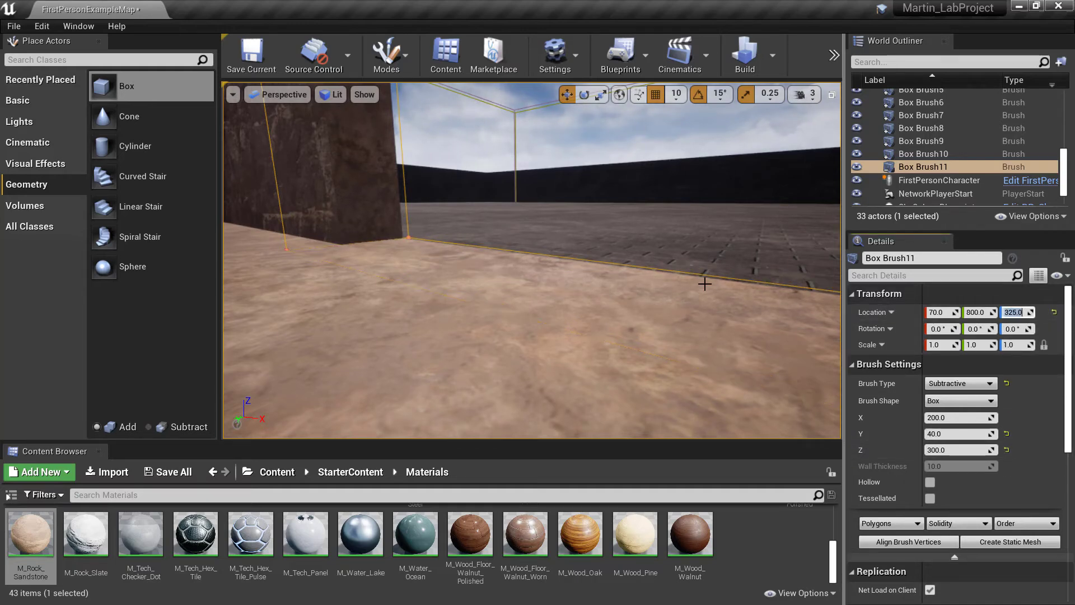
Step: View the finished doorway from outside the box and start a play session of the level
mouse_move(704, 283)
right_mouse_down()
mouse_move(650, 319)
mouse_move(381, 319)
mouse_move(409, 319)
mouse_move(409, 358)
mouse_move(409, 291)
mouse_move(429, 289)
mouse_move(498, 227)
right_mouse_up()
key("s")
key("w")
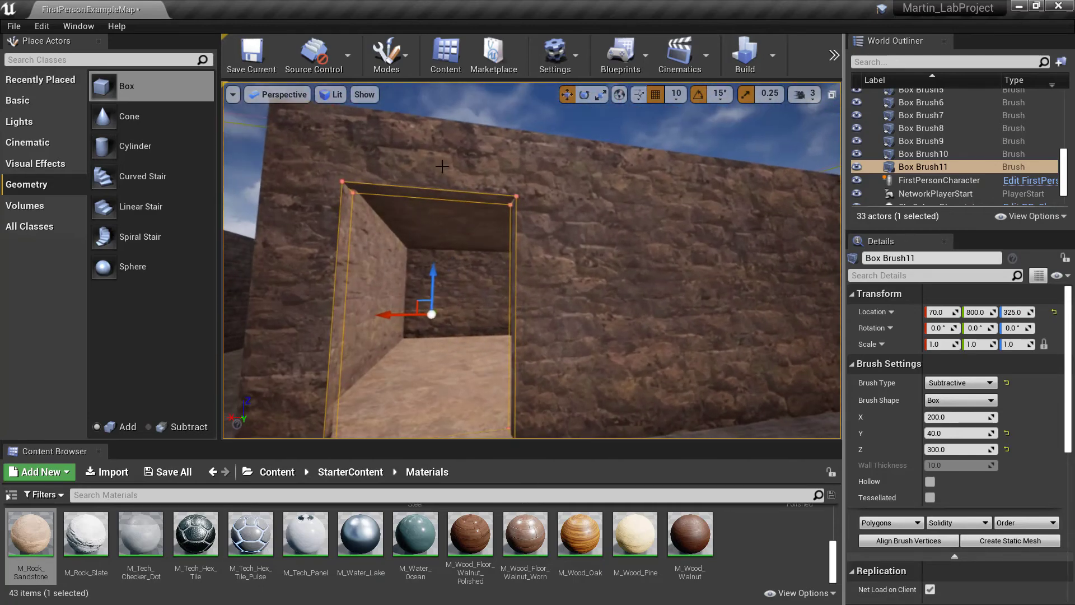
mouse_move(410, 167)
right_mouse_down()
mouse_move(434, 235)
mouse_move(409, 238)
mouse_move(383, 207)
mouse_move(353, 199)
right_mouse_up()
key("s")
right_click_drag(661, 125, 608, 125)
left_click(832, 55)
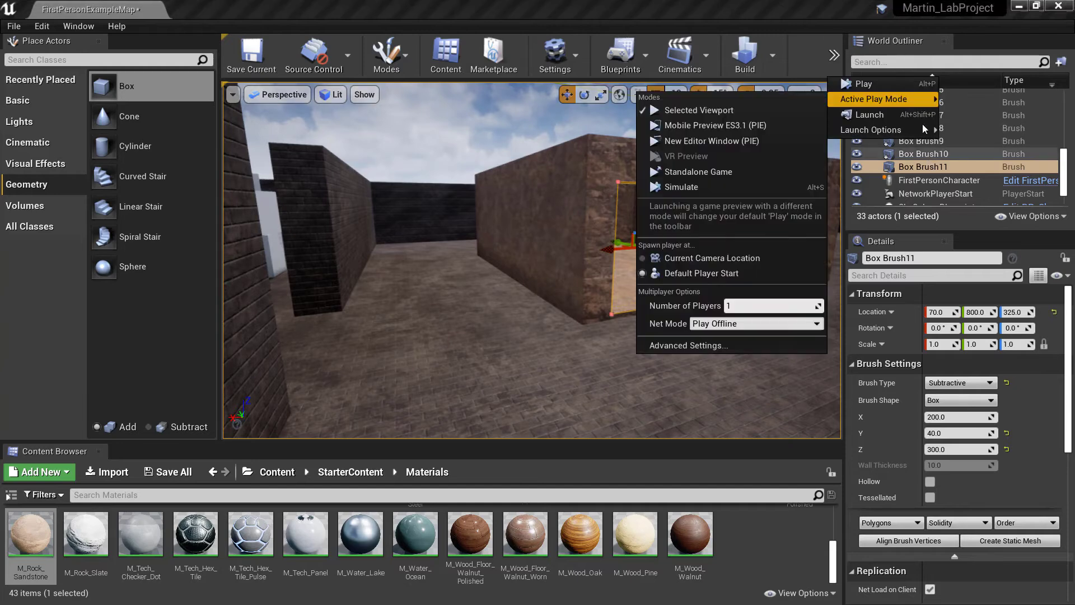
left_click(876, 84)
left_click(665, 225)
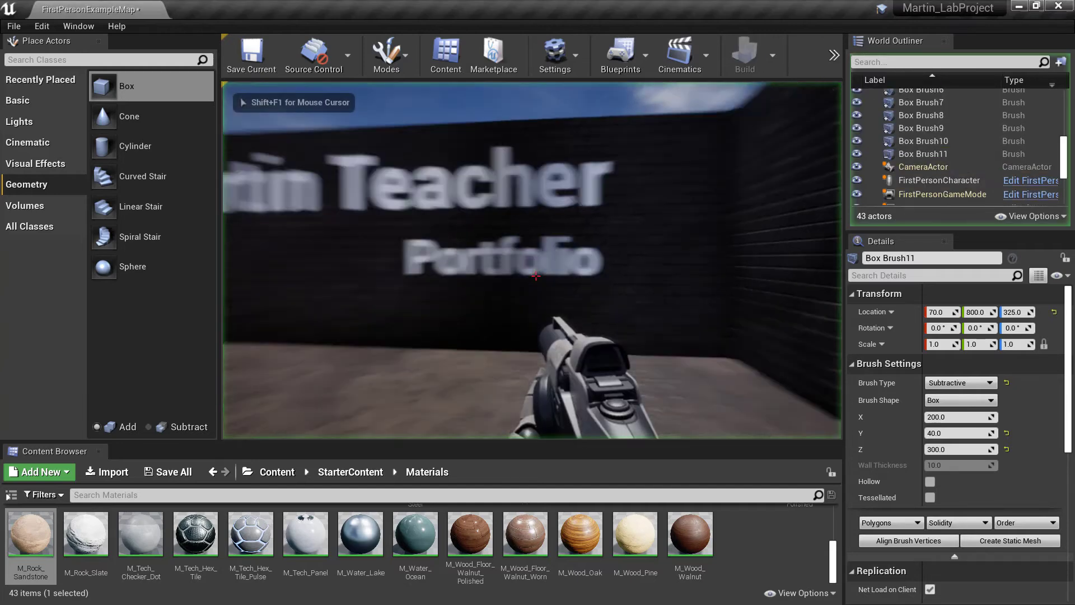
Step: Walk the player to the sandstone box, test going in and out through the doorway, and end the play session
key("w")
key("w")
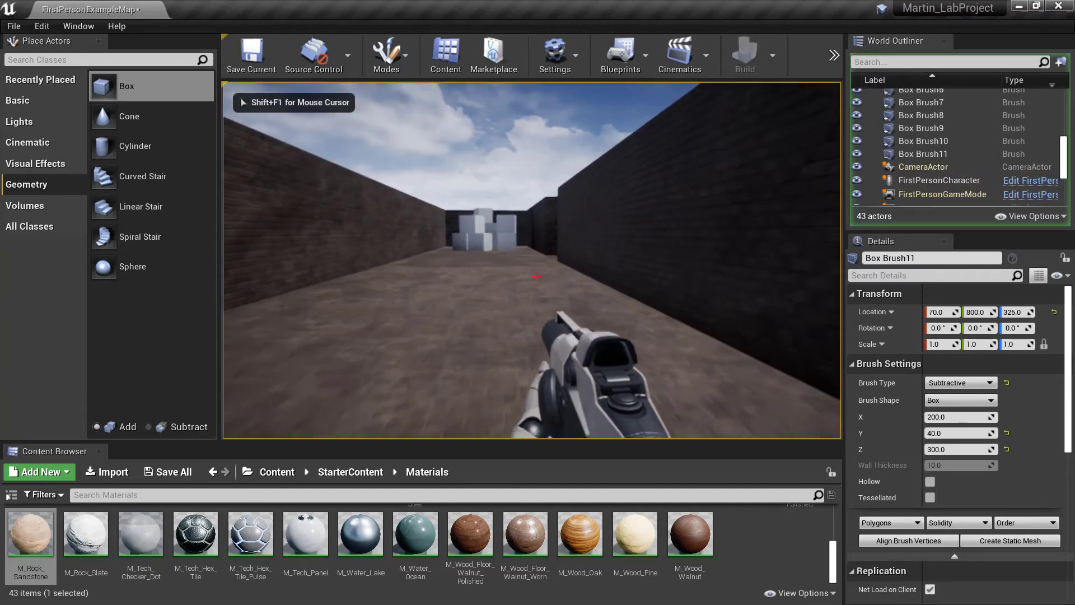
key("w")
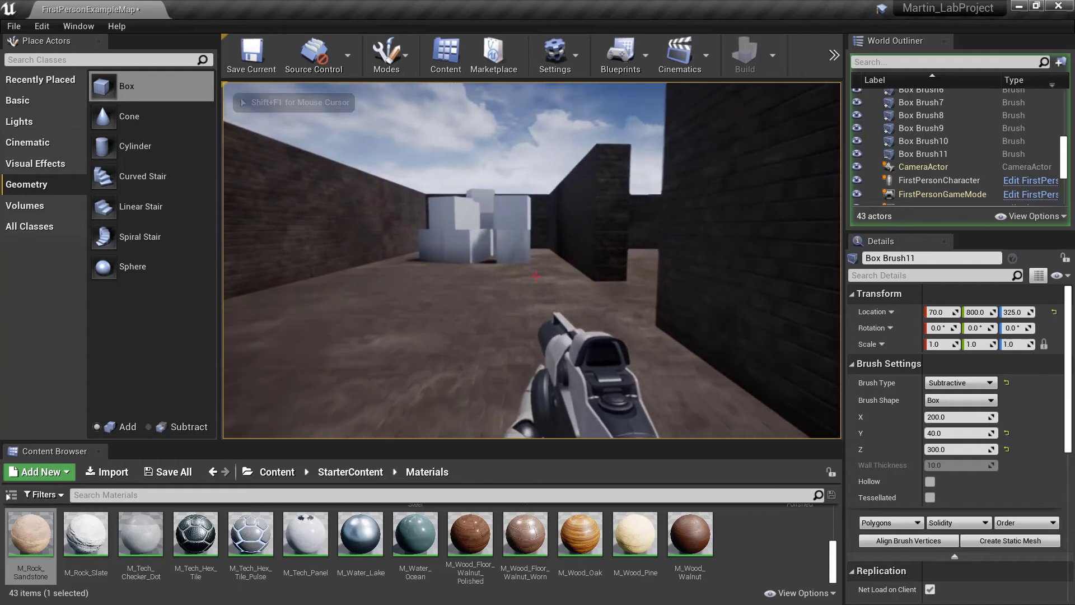
key("w")
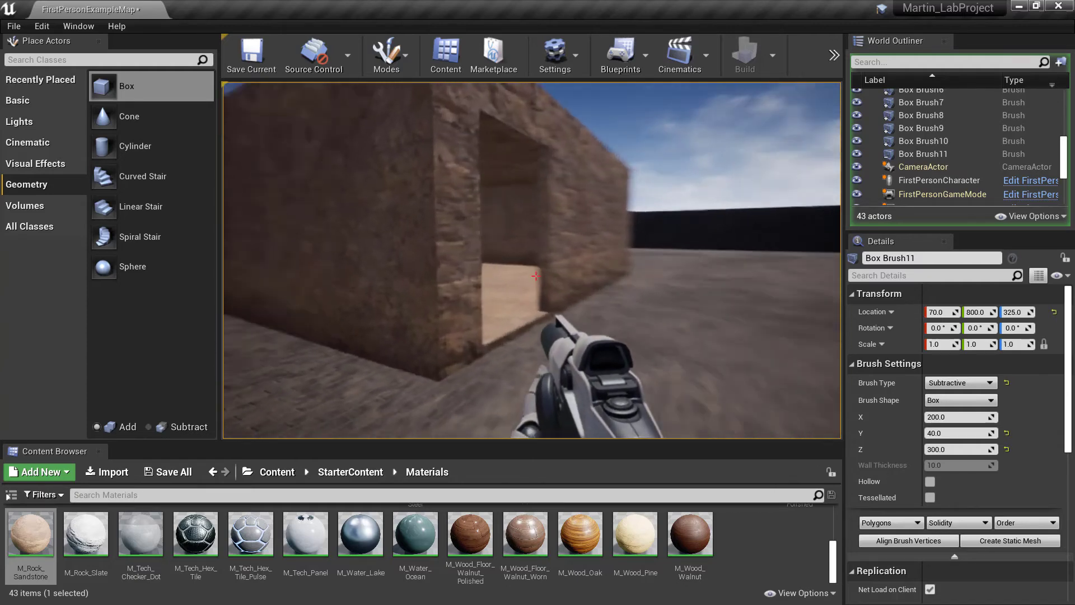
key("w")
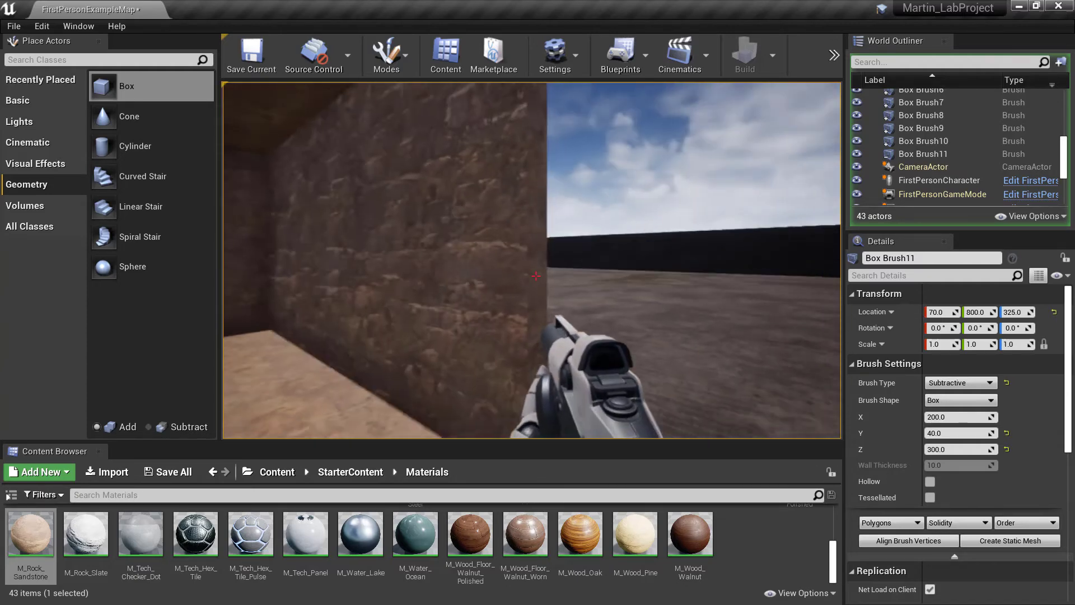
key("w")
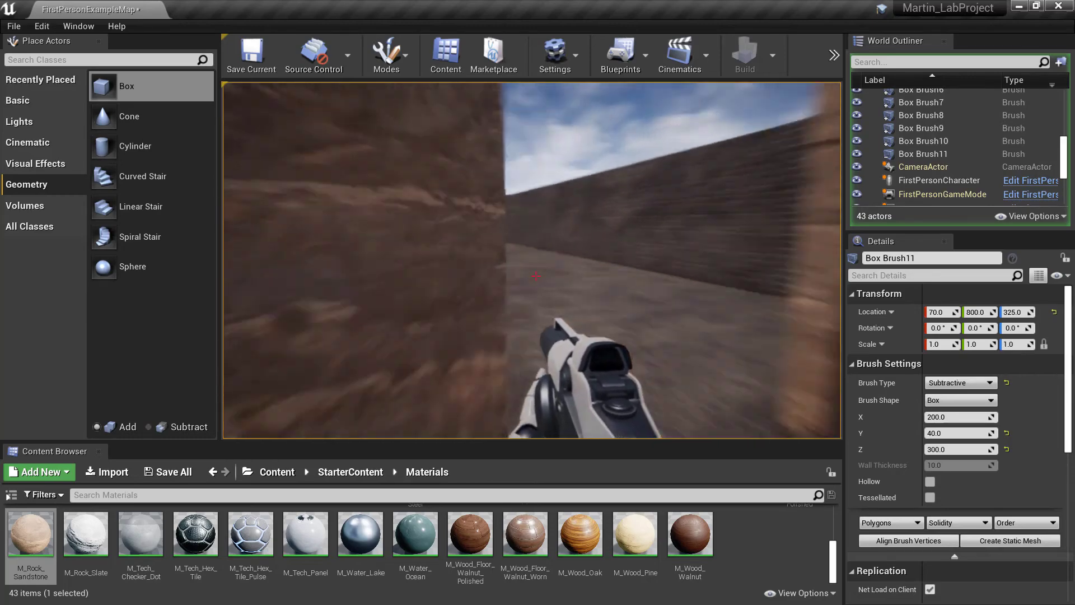
key("w")
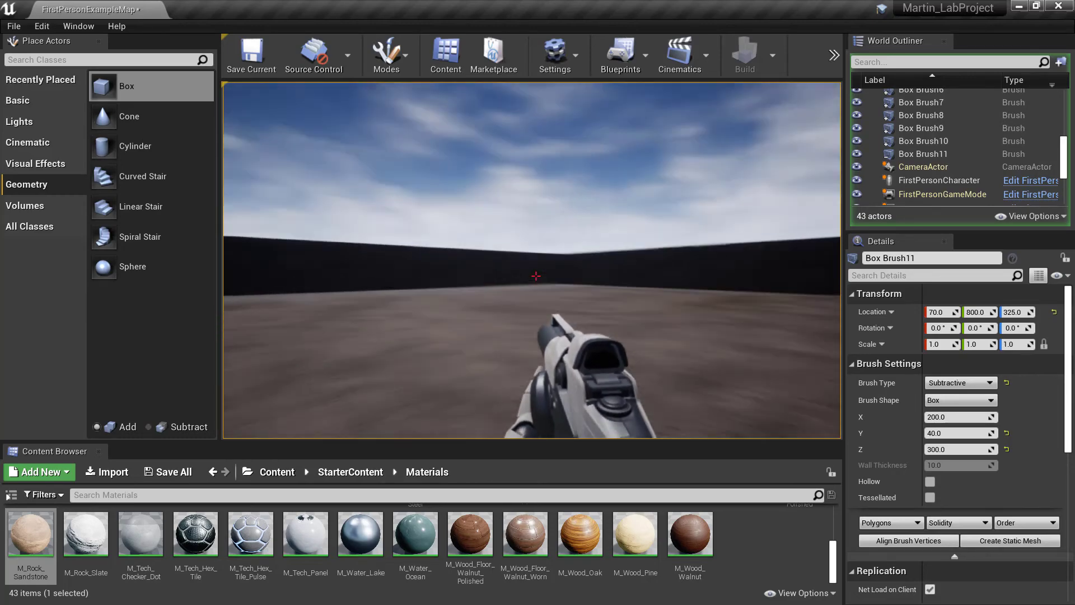
key("s")
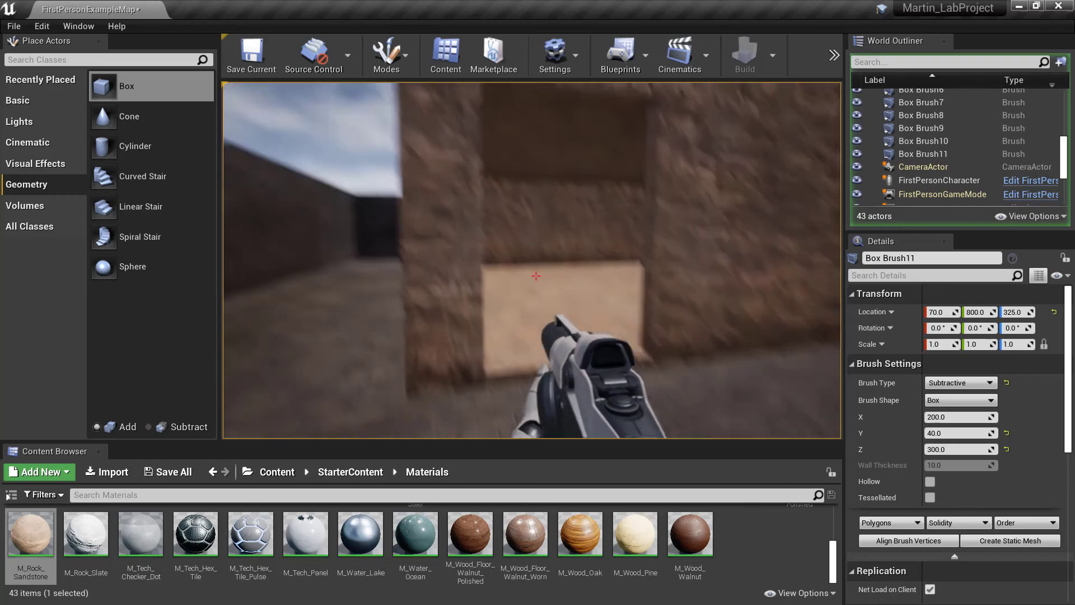
key("w")
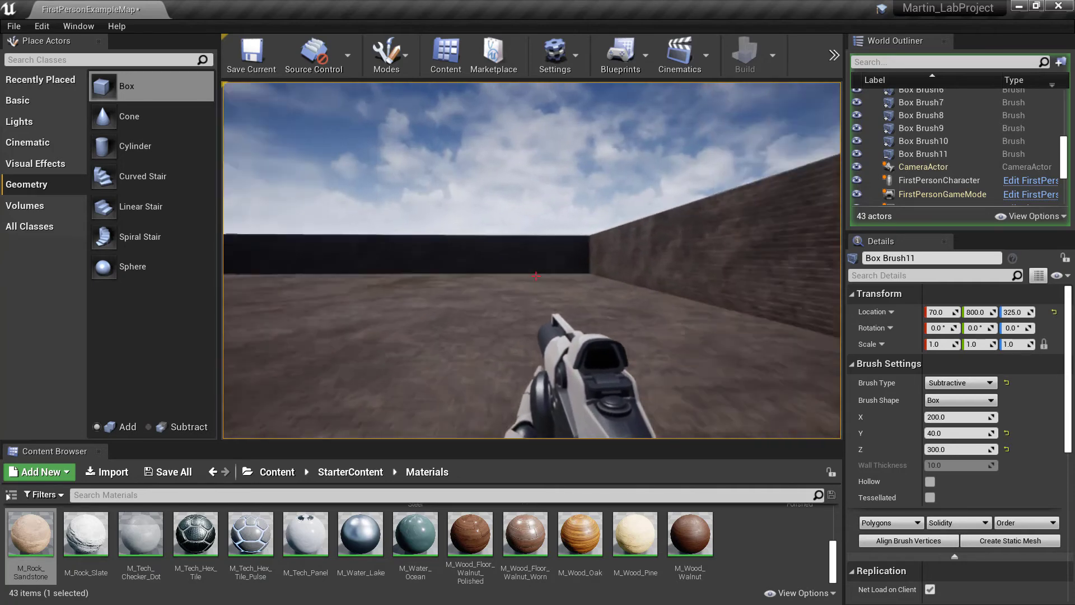
key("s")
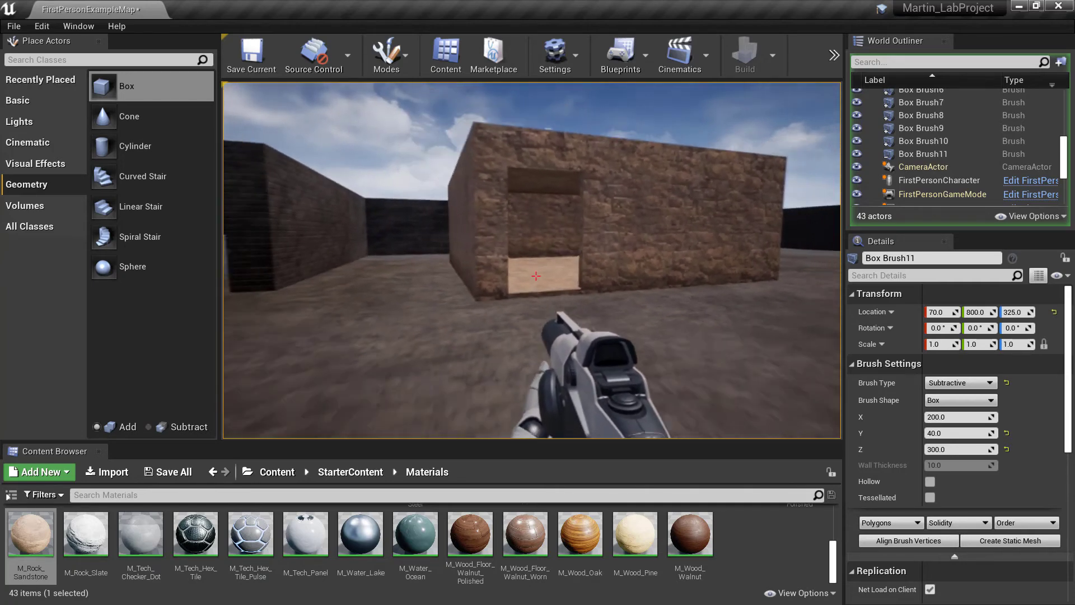
key("w")
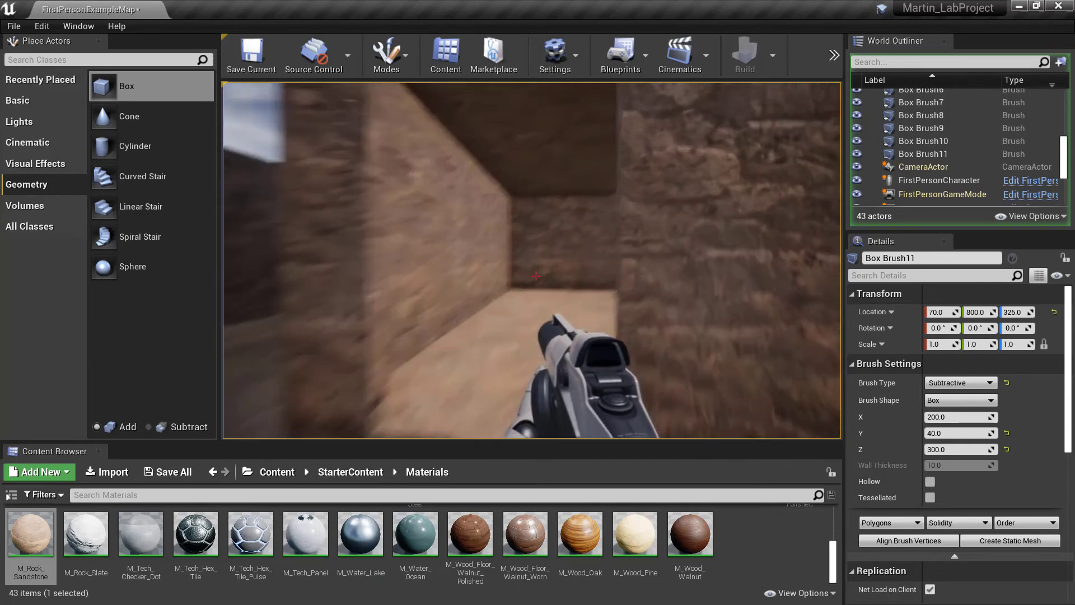
key("w")
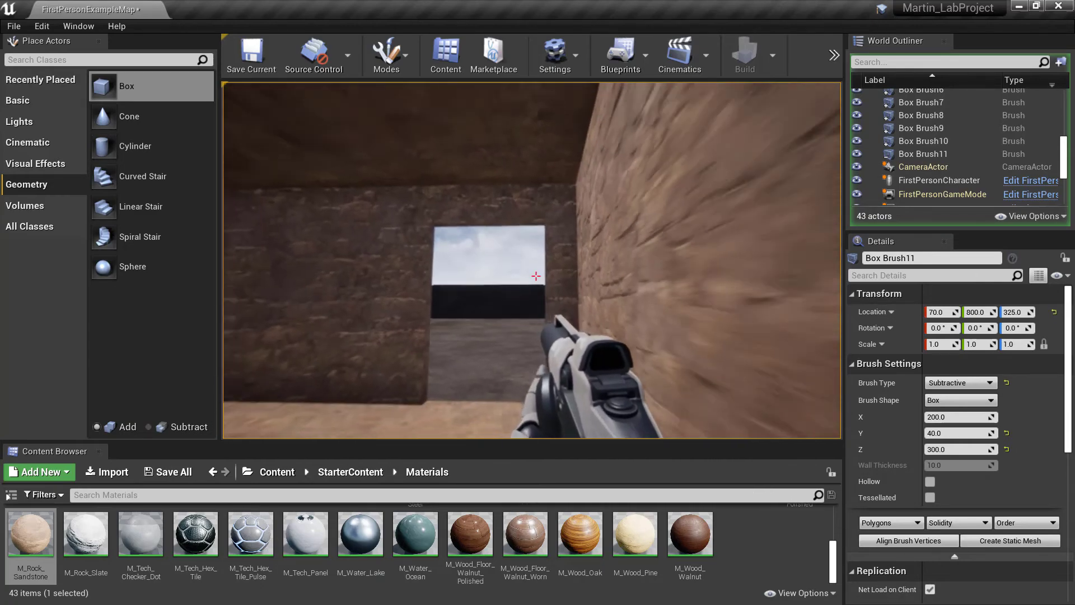
key("w")
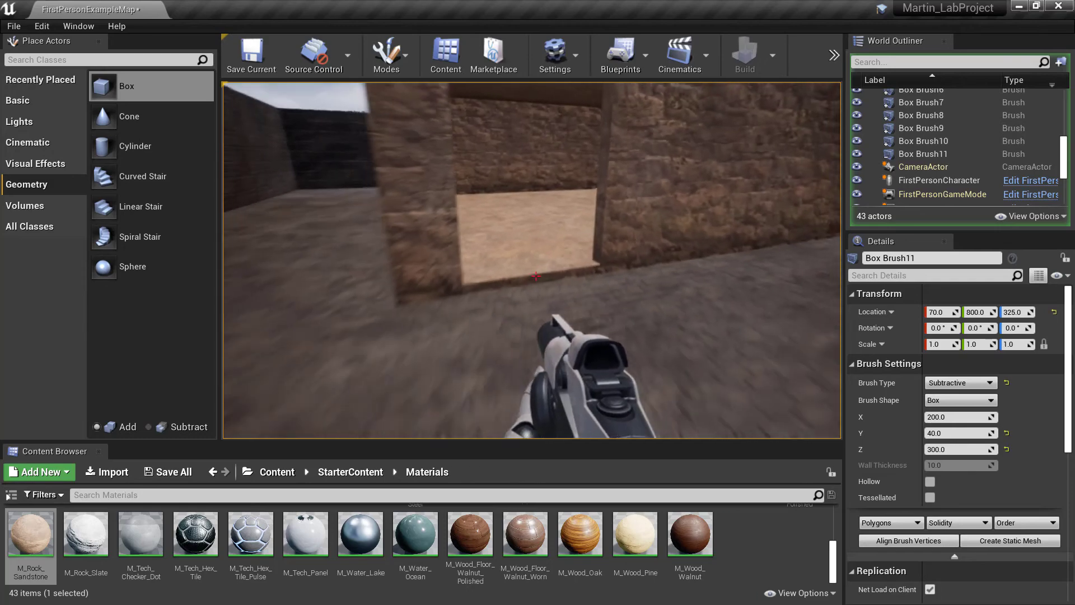
key("s")
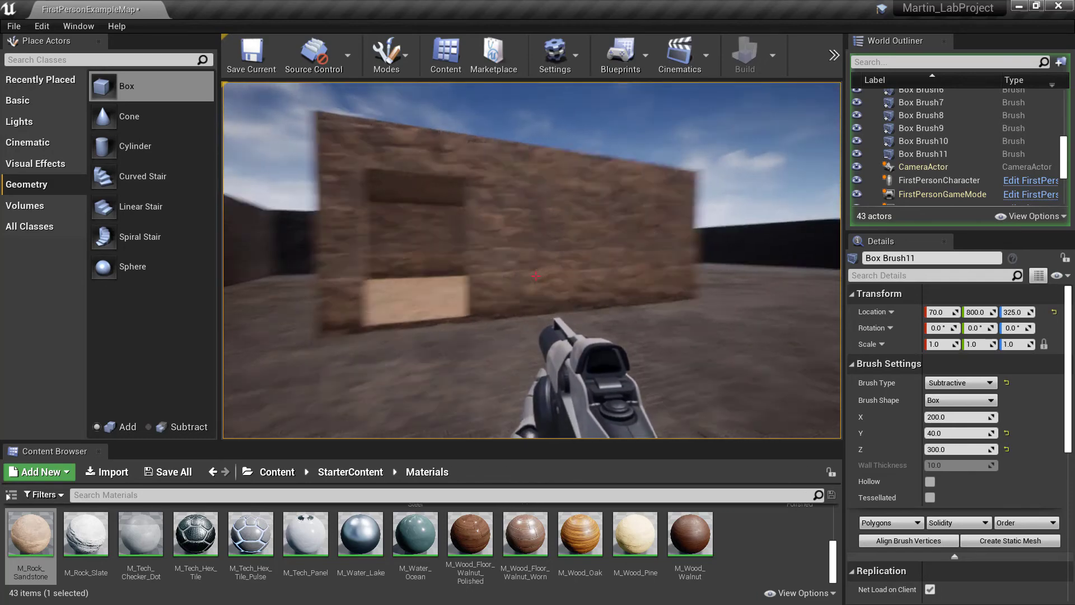
key("Escape")
Step: Reselect the subtractive doorway brush and set its Z size to 250 to make the opening shorter
key("w")
right_click_drag(403, 314, 280, 336)
key("w")
key("s")
mouse_move(465, 288)
right_mouse_down()
mouse_move(532, 247)
mouse_move(532, 280)
mouse_move(465, 288)
right_mouse_up()
key("w")
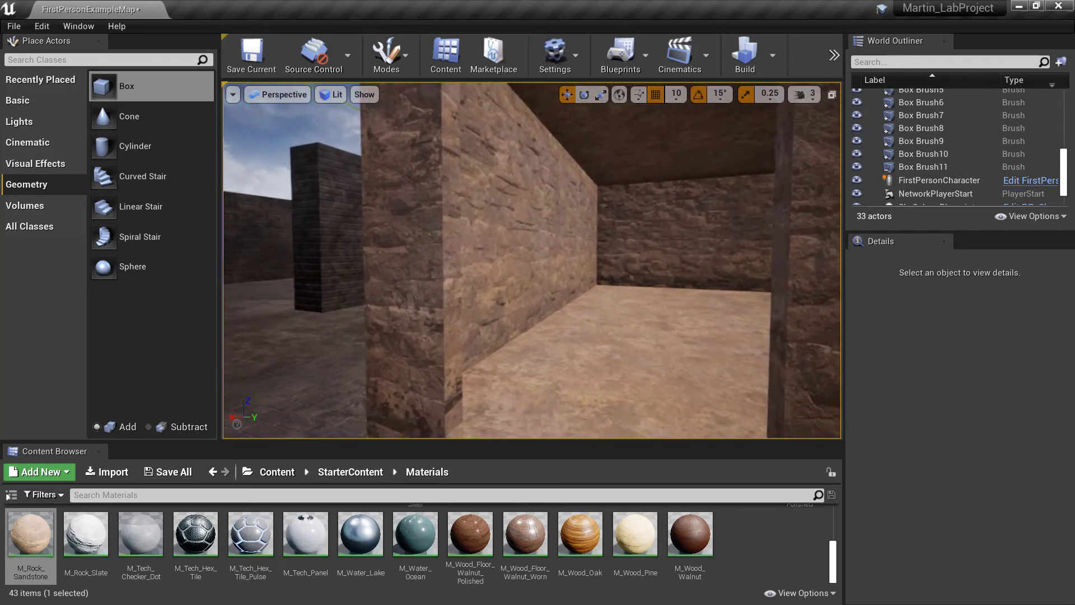
right_click_drag(532, 261, 501, 284)
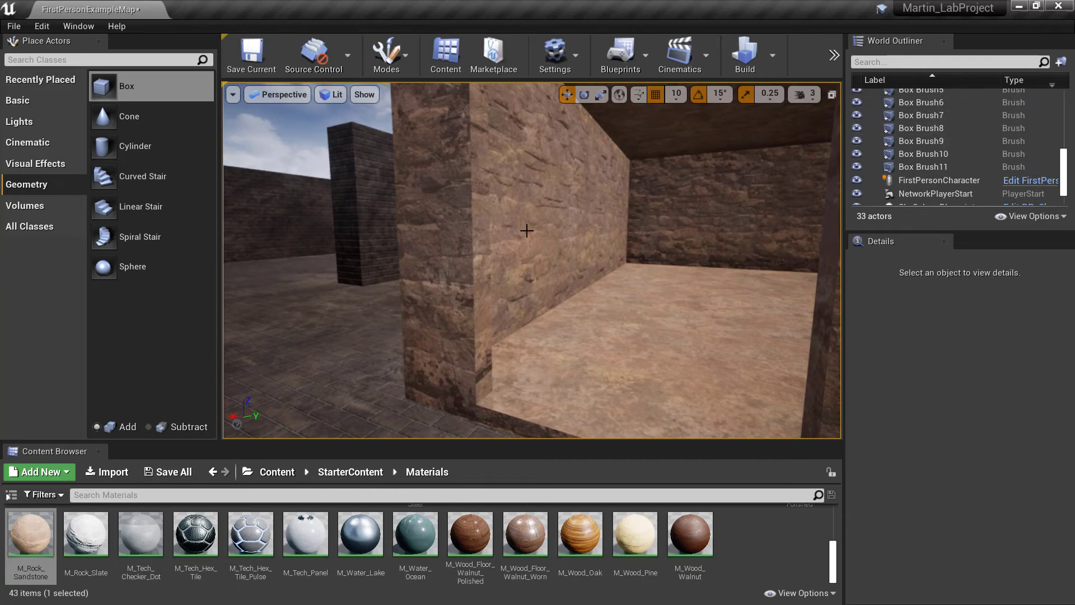
left_click(483, 261)
mouse_move(474, 292)
right_mouse_down()
mouse_move(387, 290)
mouse_move(643, 240)
mouse_move(593, 231)
mouse_move(401, 244)
mouse_move(504, 235)
mouse_move(493, 274)
mouse_move(499, 241)
mouse_move(524, 223)
mouse_move(496, 221)
mouse_move(517, 220)
right_mouse_up()
left_click(692, 224)
left_click(401, 244)
left_click(509, 216)
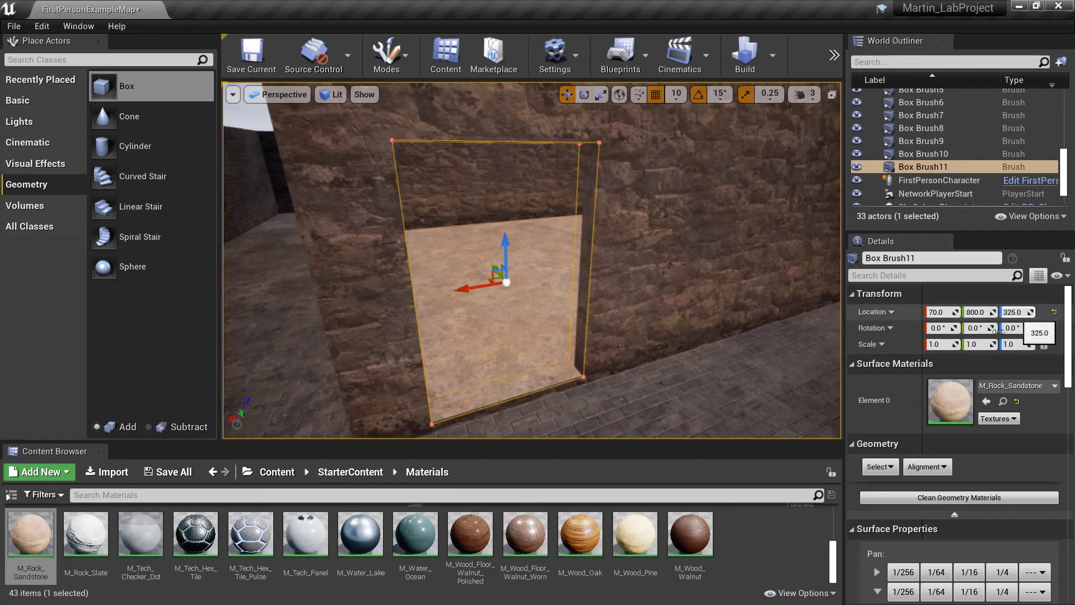
scroll(1005, 505, "down", 6)
scroll(1000, 509, "down", 4)
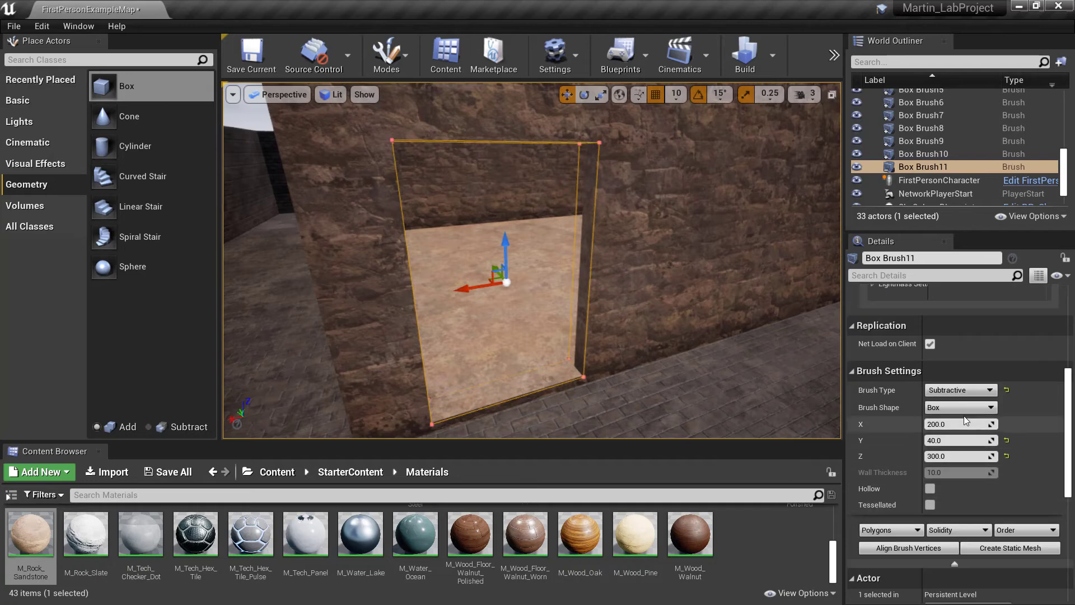
left_click(943, 456)
type("2")
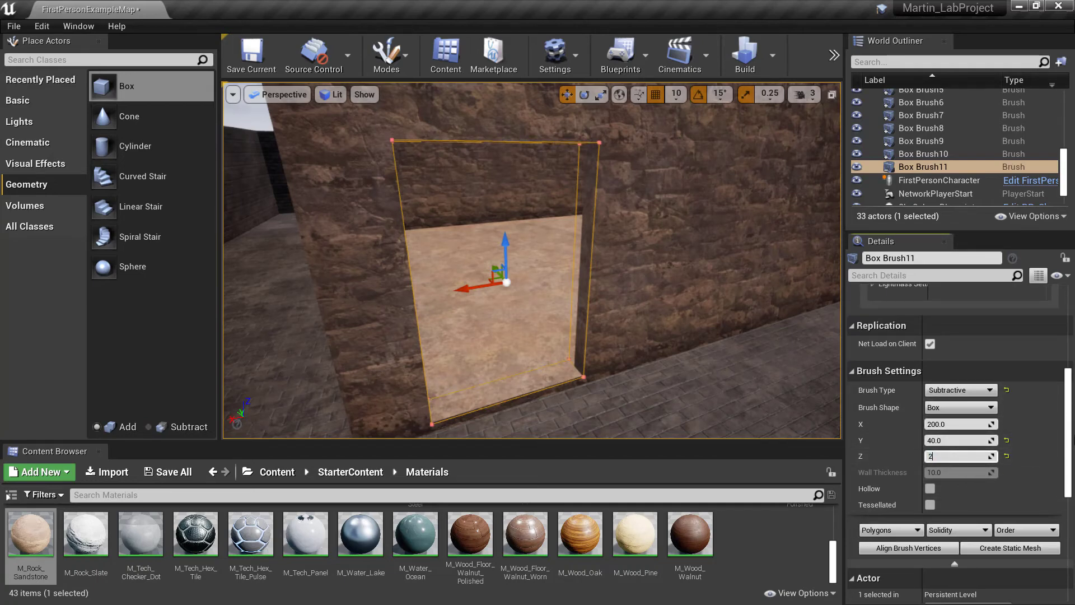
type("50")
key("Return")
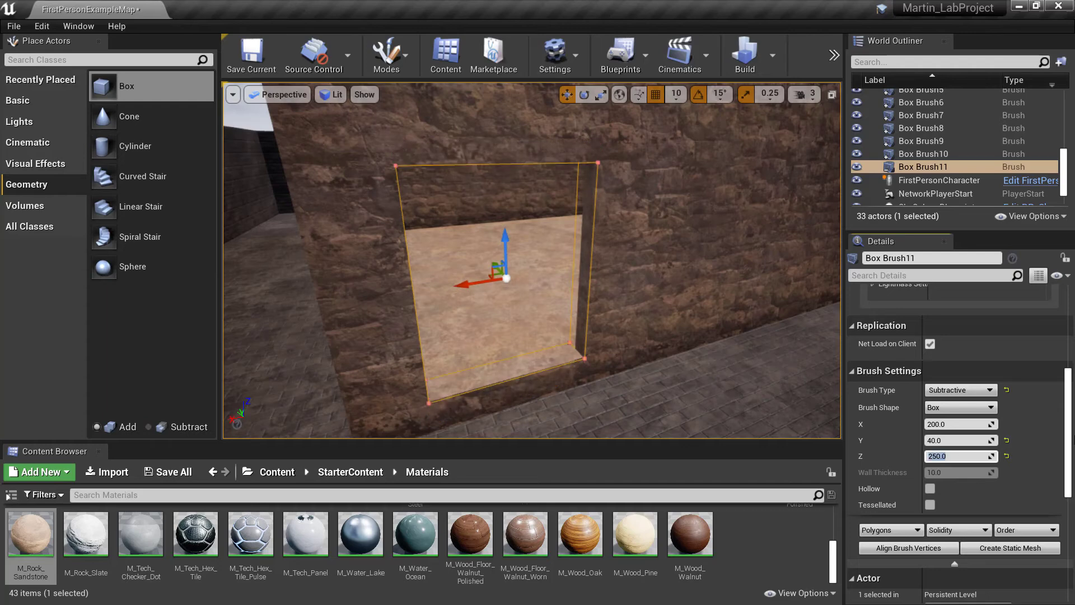
Step: Try a Z location of 330 for the shortened doorway brush, and return it to 325
scroll(963, 402, "up", 5)
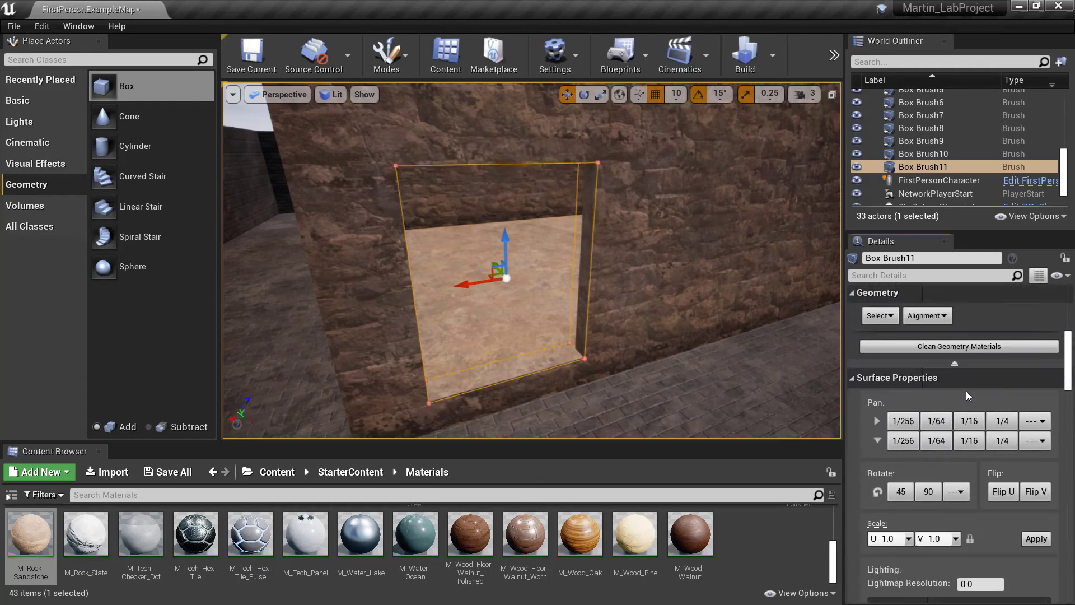
scroll(966, 391, "up", 4)
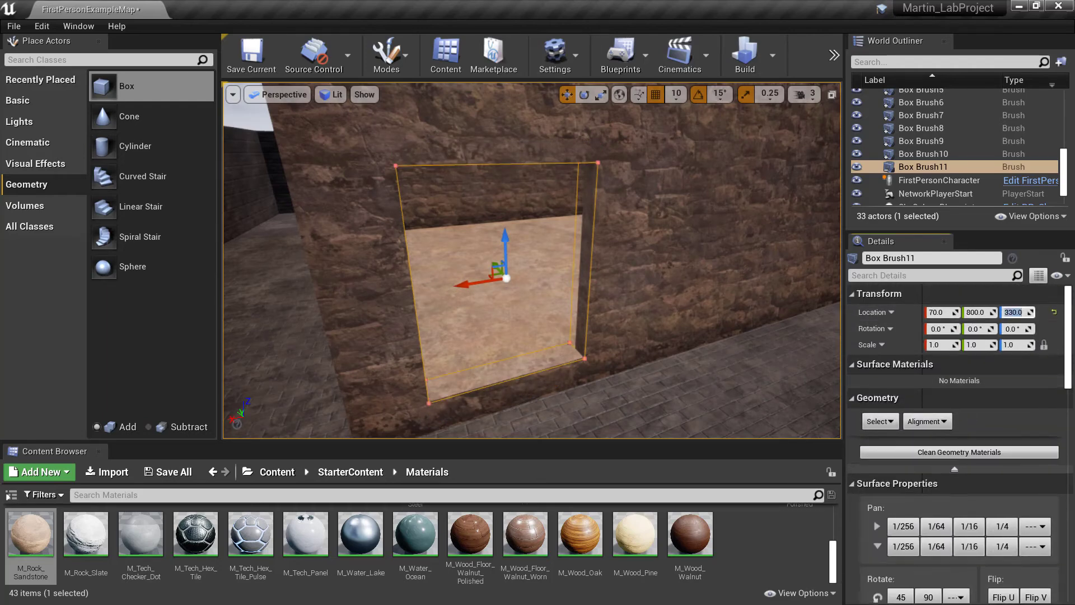
key("Return")
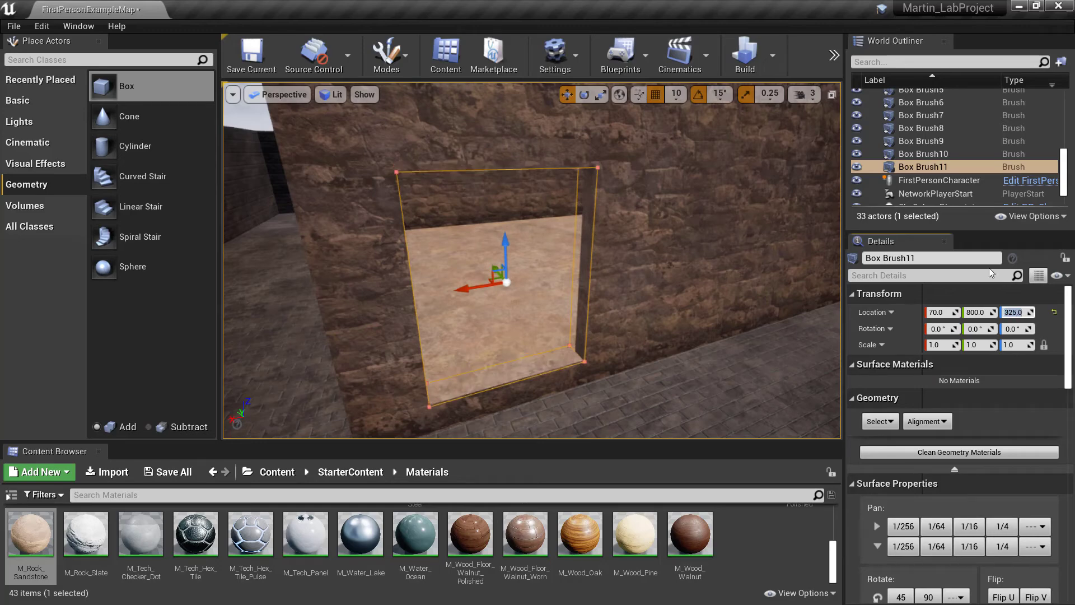
Step: Move the doorway brush down along Z and set its Z location to 300 so its base meets the box's floor
right_click_drag(745, 252, 834, 275)
key("w")
key("a")
key("s")
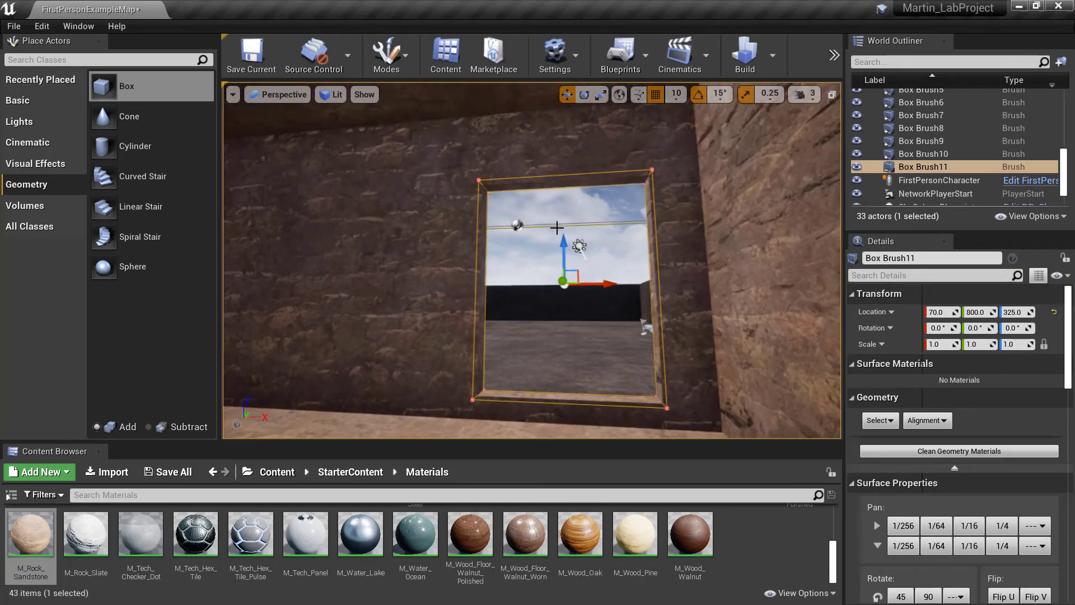
left_click_drag(563, 239, 563, 253)
mouse_move(563, 254)
right_mouse_down()
mouse_move(594, 252)
mouse_move(593, 325)
mouse_move(594, 258)
right_mouse_up()
key("w")
right_click_drag(532, 261, 524, 280)
key("s")
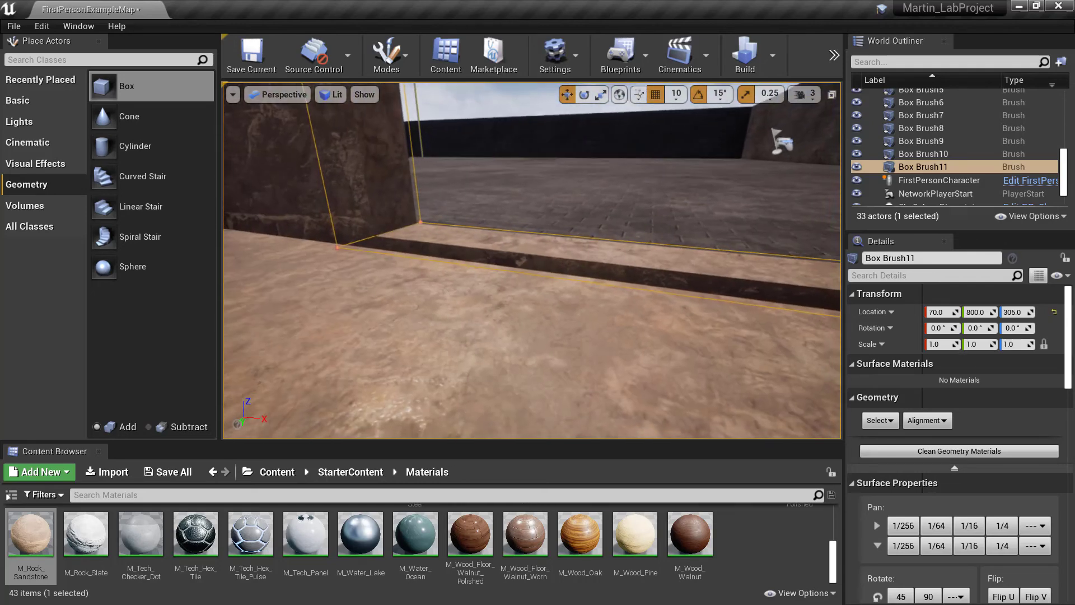
left_click(1029, 310)
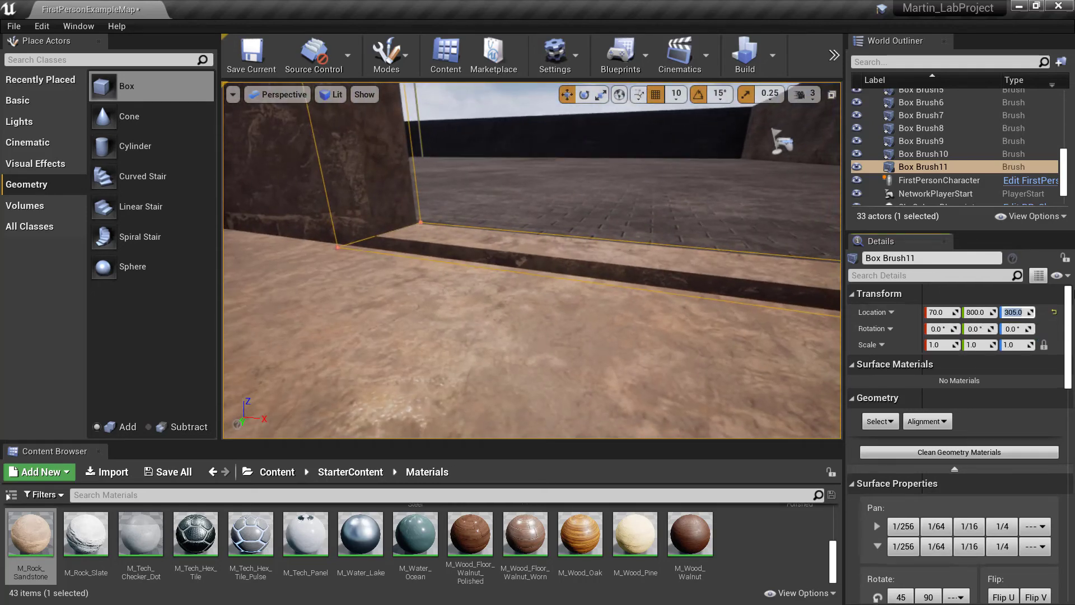
key("Return")
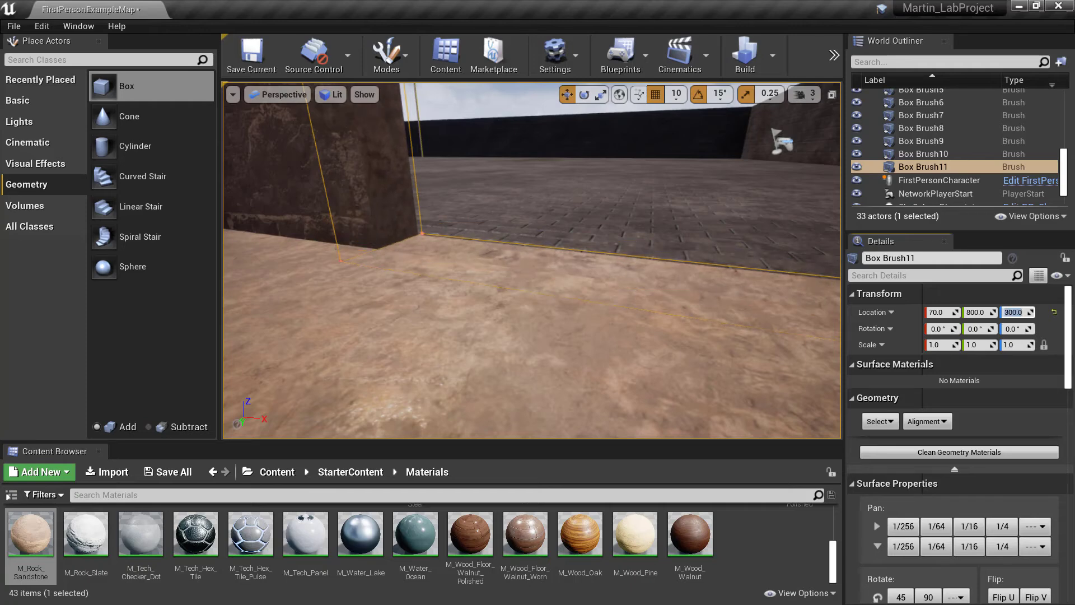
Step: View the shortened doorway from outside the box and start another play session to test it
right_click_drag(533, 260, 288, 254)
key("d")
key("a")
key("d")
key("s")
key("w")
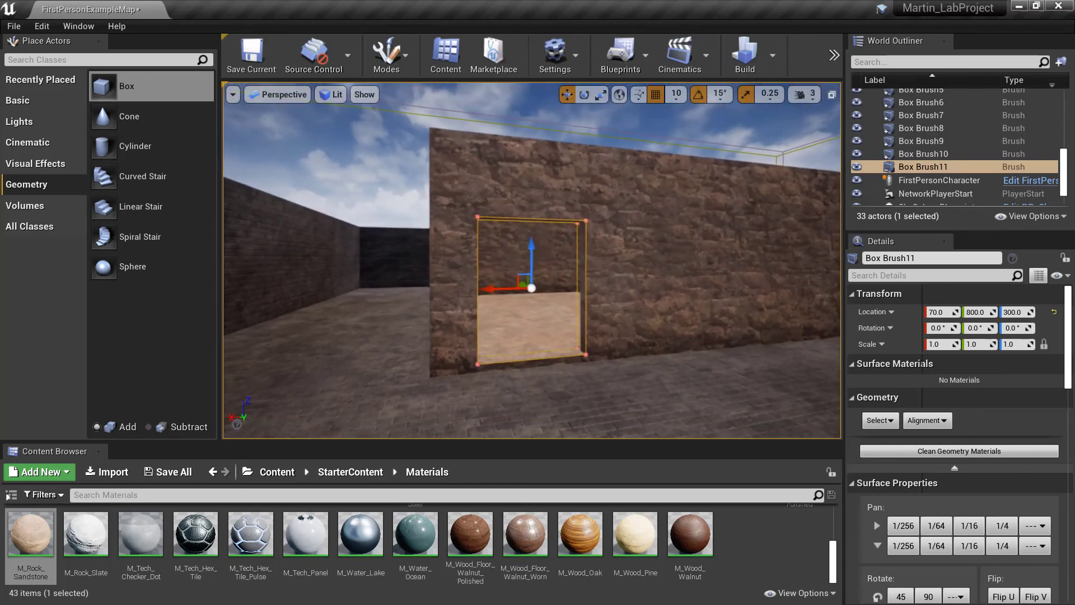
key("d")
left_click(838, 49)
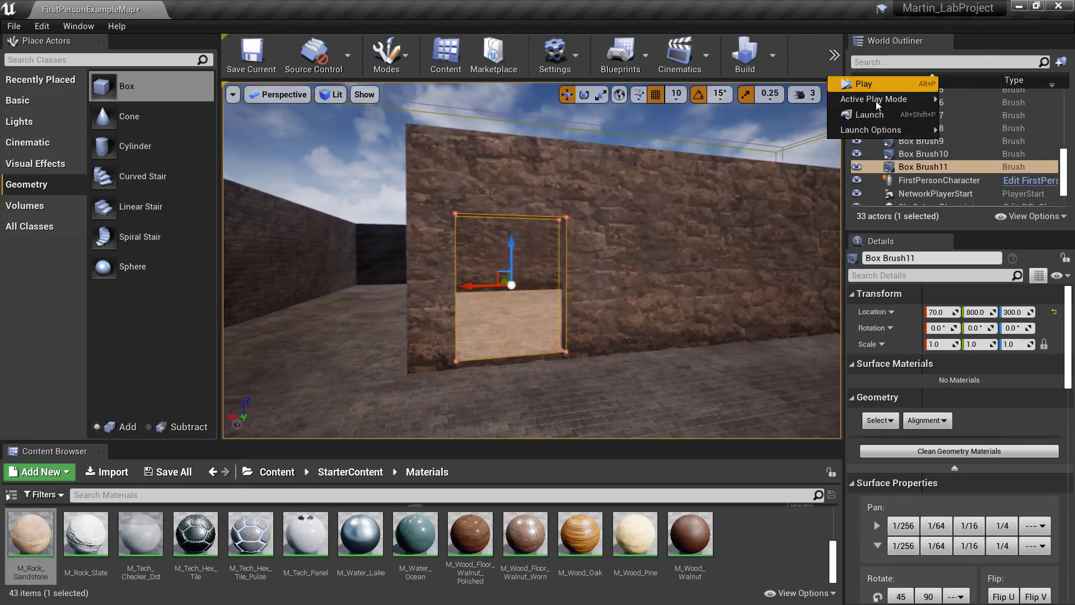
left_click(876, 85)
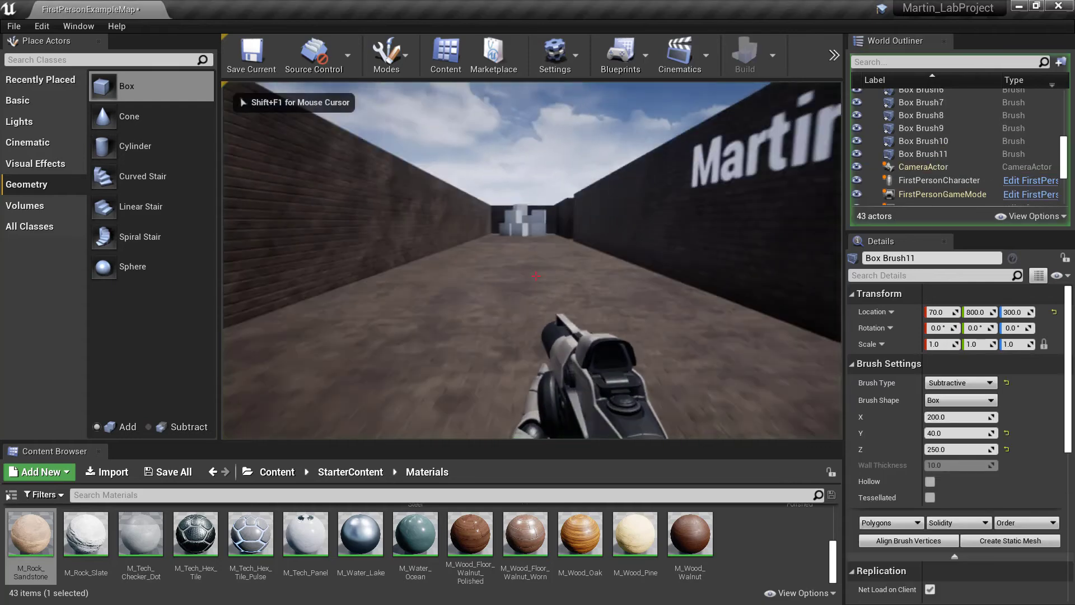
Step: Walk through the level in the play session to the sandstone box and enter it through the shortened doorway
key("w")
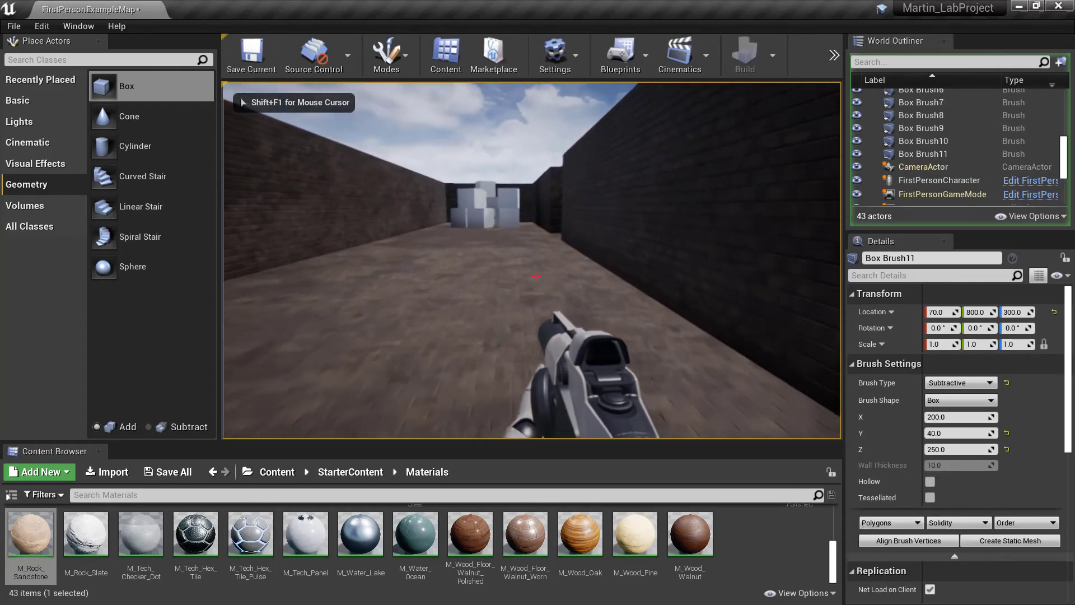
key("w")
key("w")
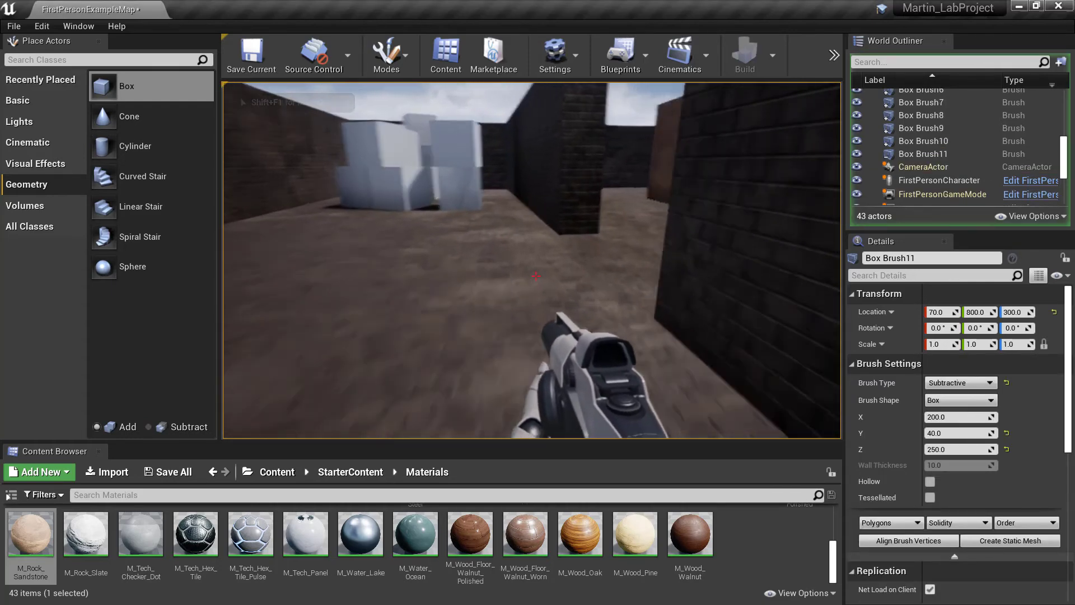
key("w")
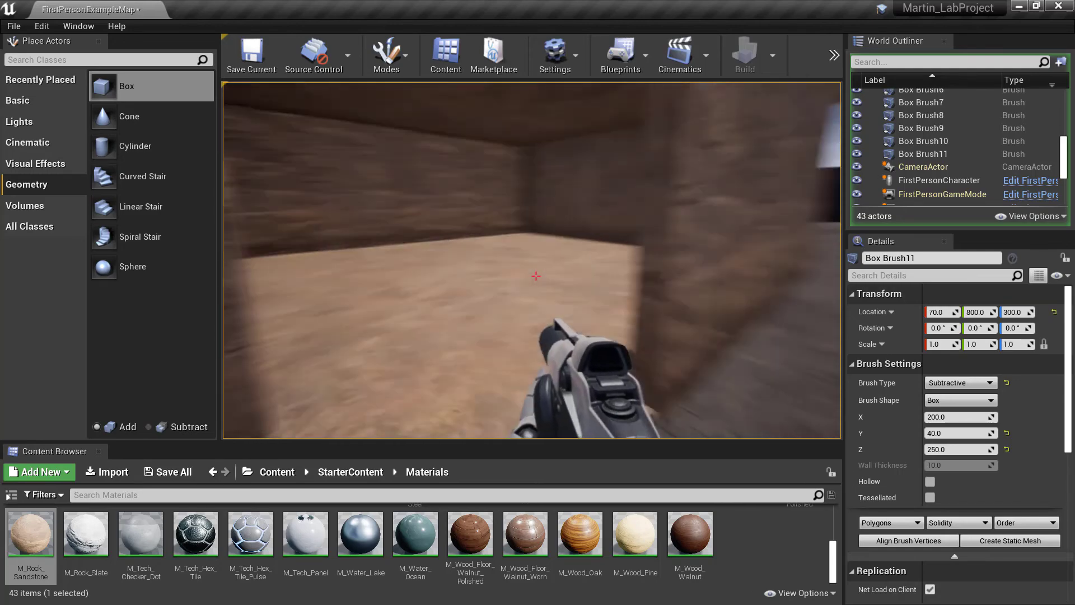
key("w")
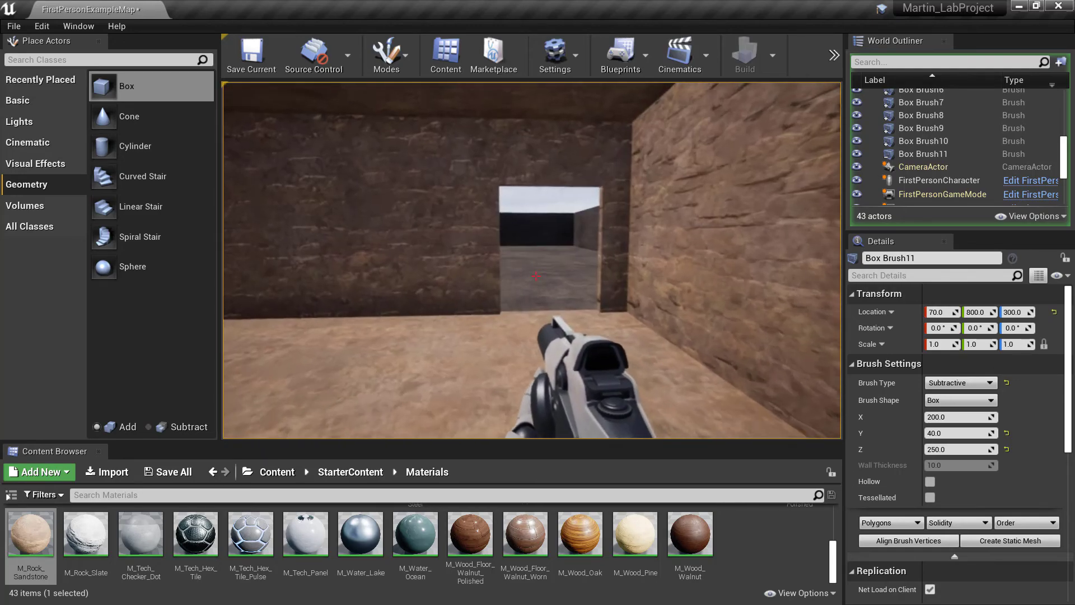
Step: Test walking out of and back into the box through the doorway, and end the play session outside it
key("s")
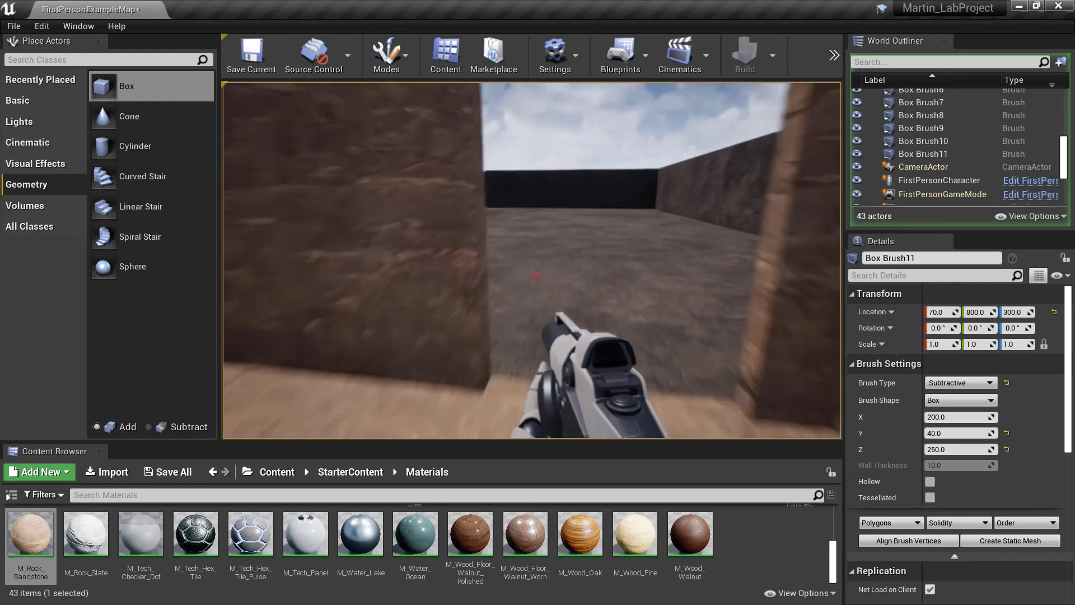
key("space")
key("w")
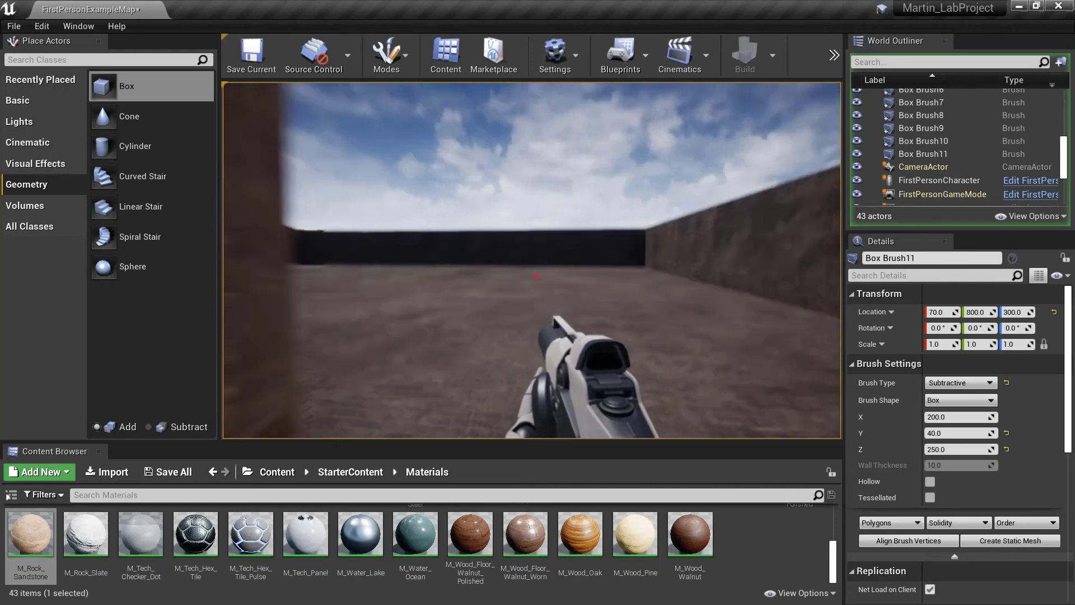
key("s")
key("w")
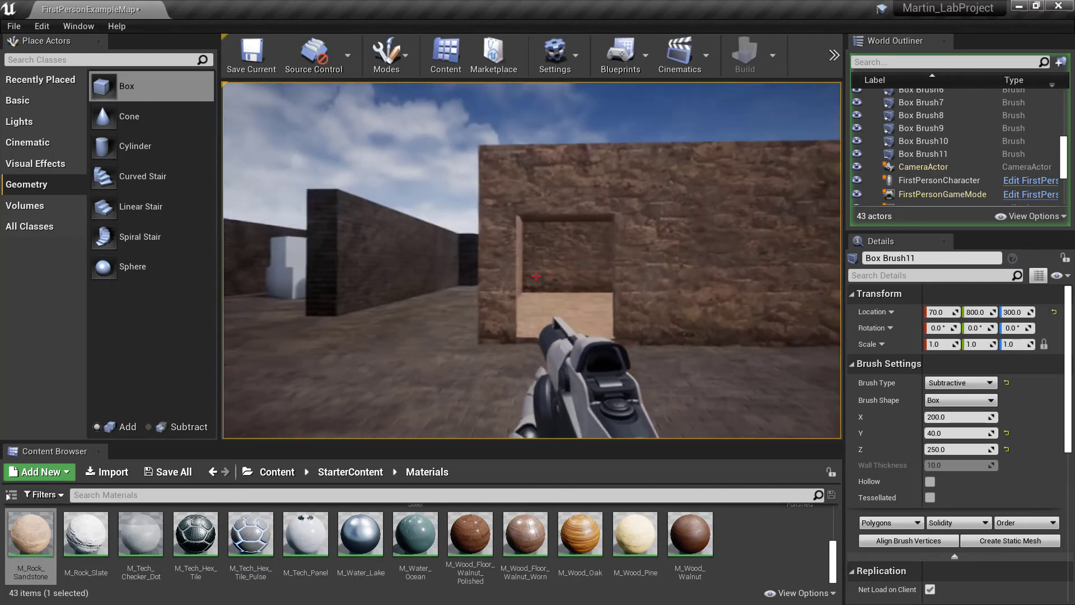
key("w")
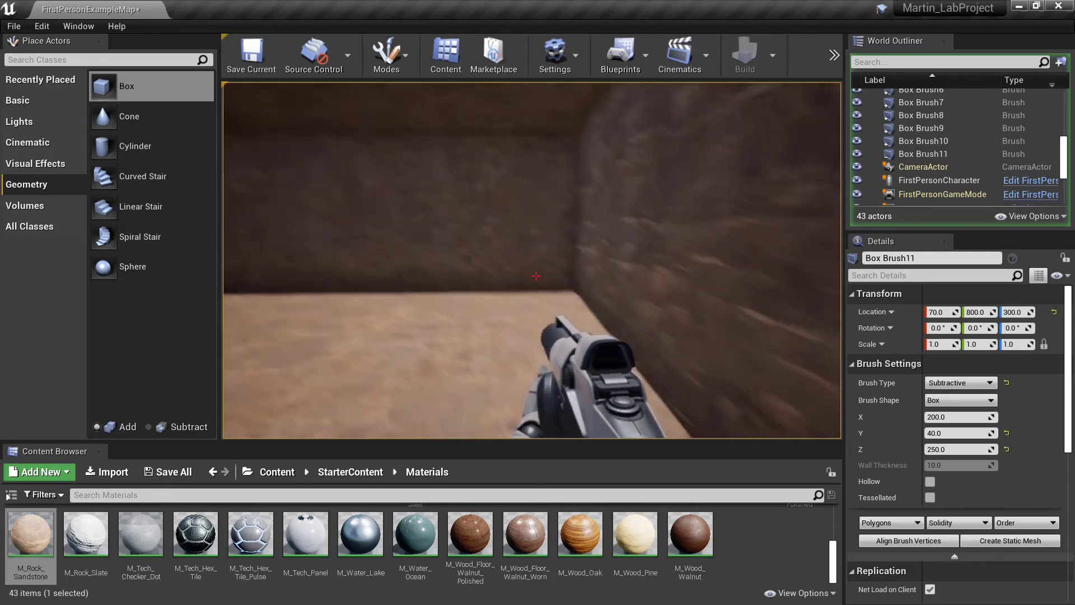
key("w")
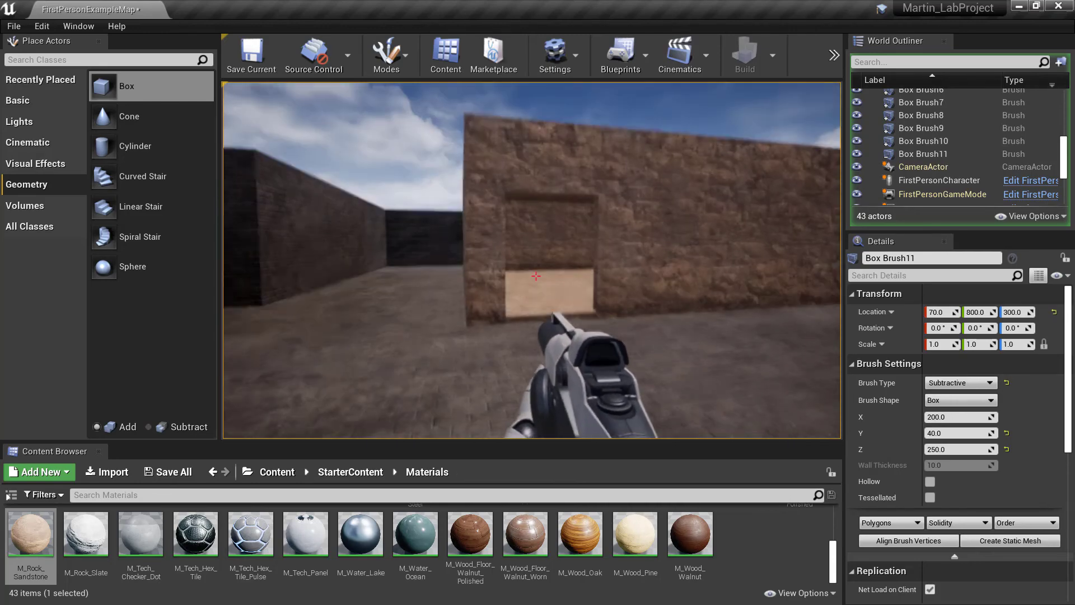
key("s")
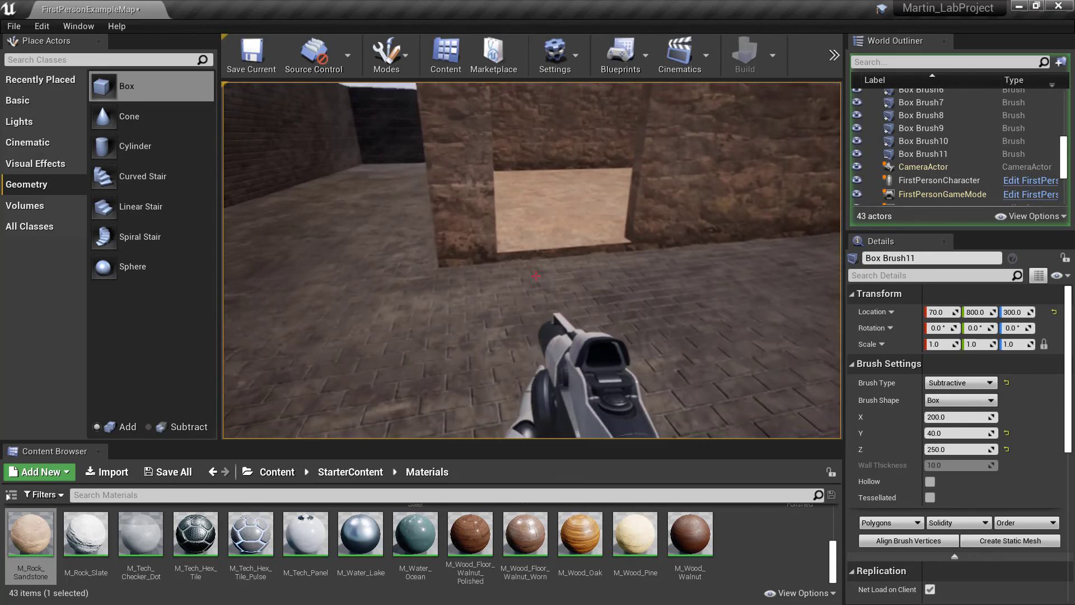
key("Escape")
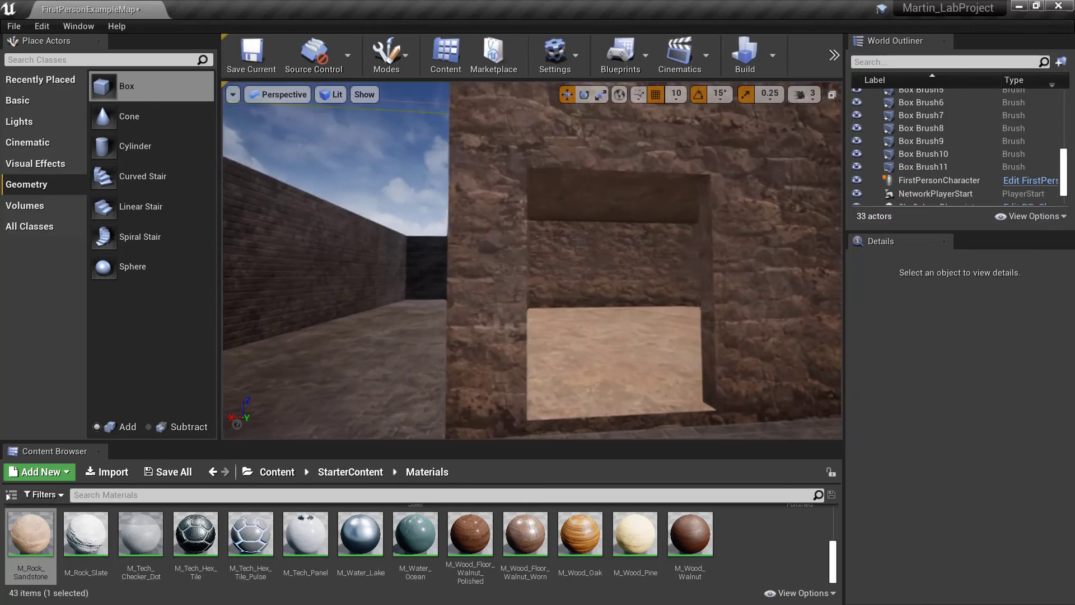
Step: Select Box Brush10, hide it to inspect the box's interior and floor from several angles, and show it again
double_click(923, 153)
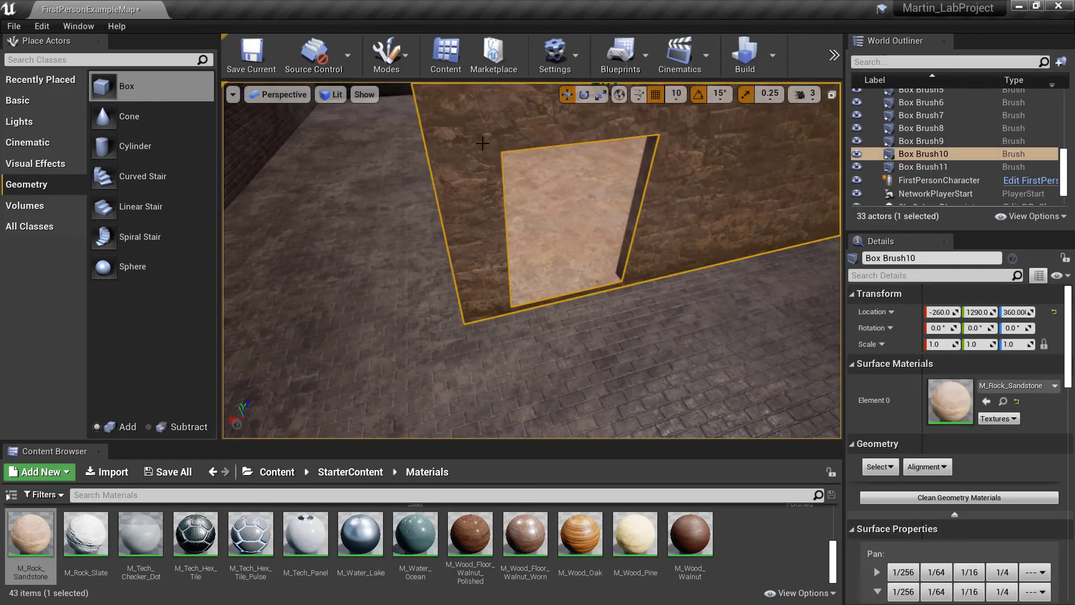
left_click(857, 154)
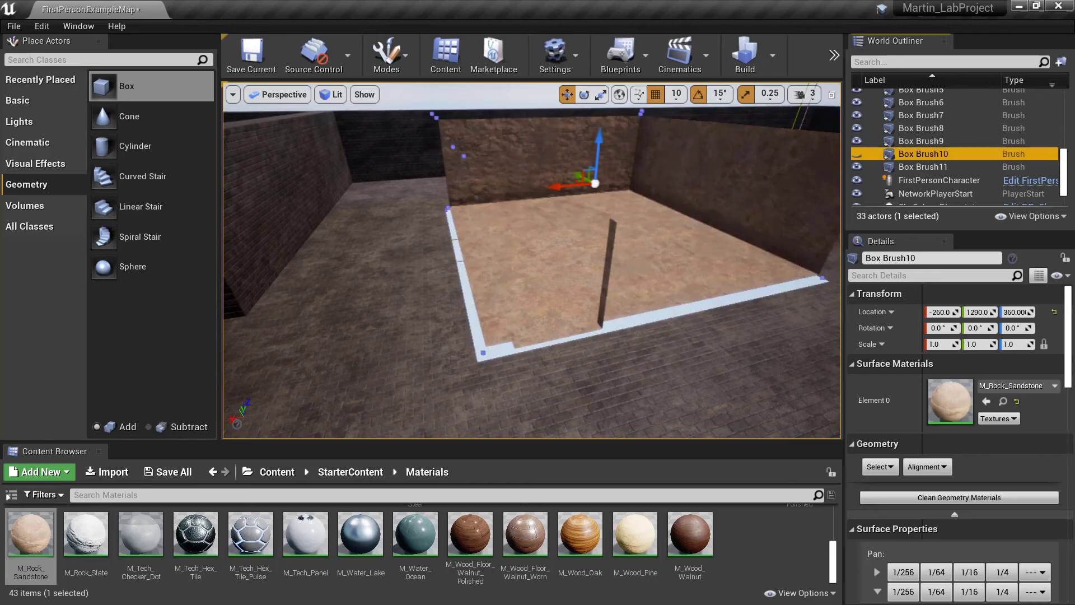
right_click_drag(532, 260, 784, 271)
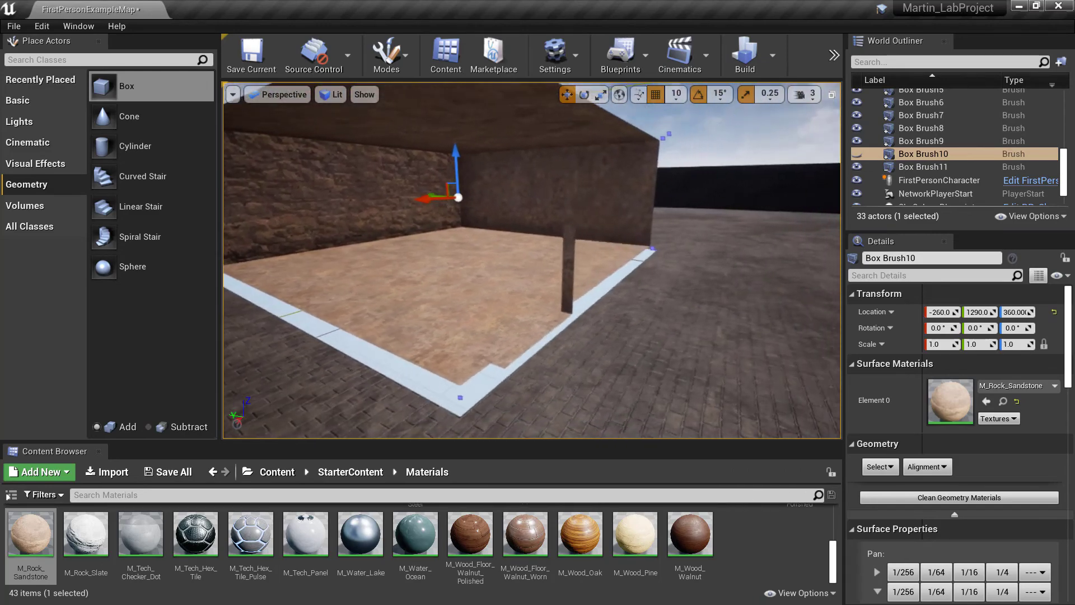
right_click_drag(532, 260, 364, 264)
right_click_drag(532, 261, 527, 409)
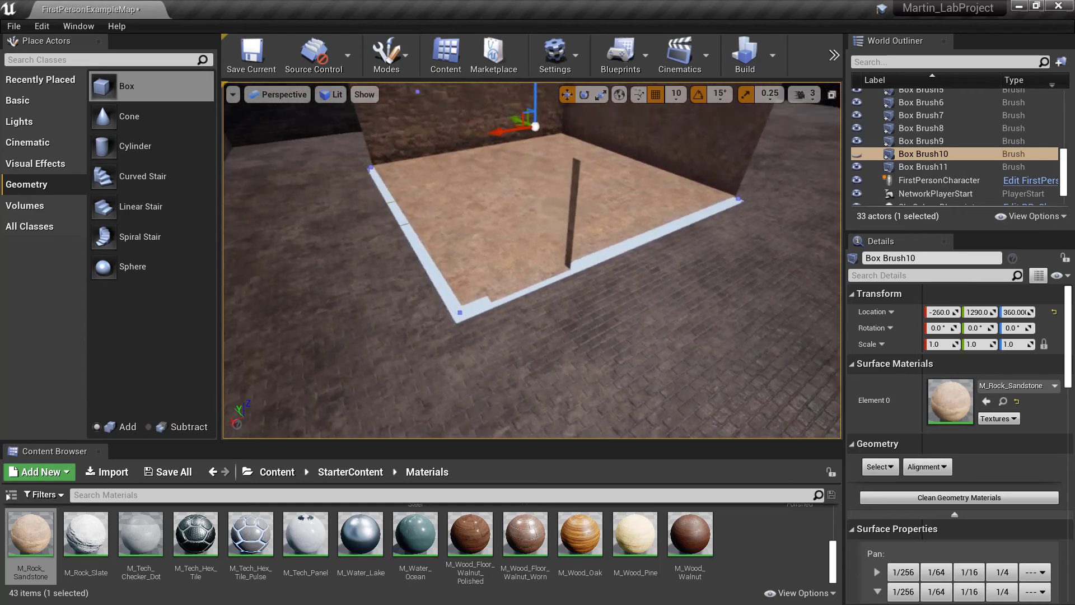
right_click_drag(532, 260, 555, 168)
right_click_drag(532, 261, 577, 258)
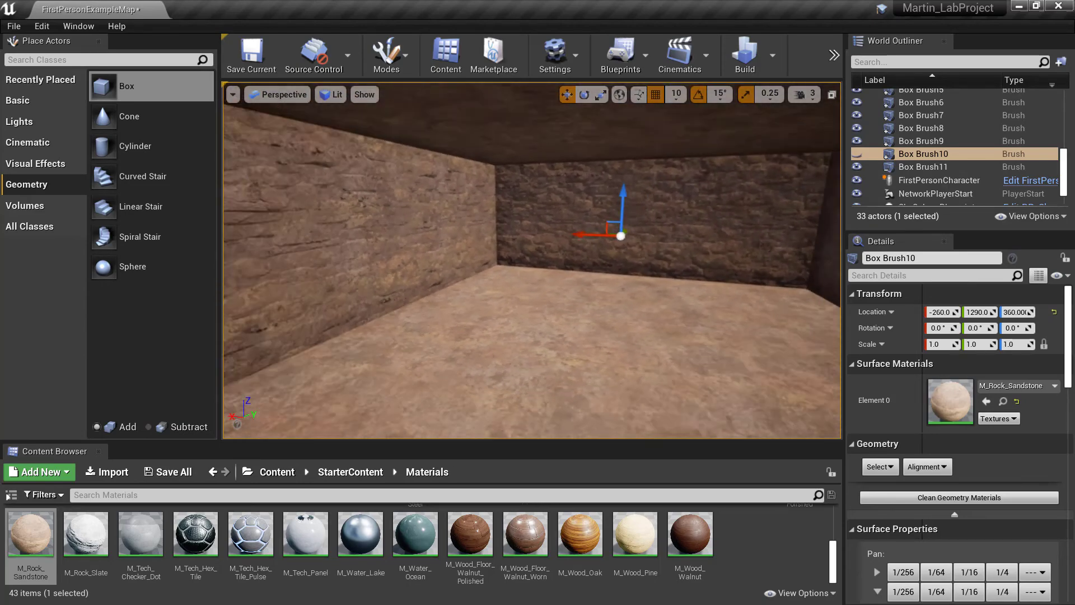
mouse_move(532, 260)
right_mouse_down()
mouse_move(566, 263)
mouse_move(524, 280)
right_mouse_up()
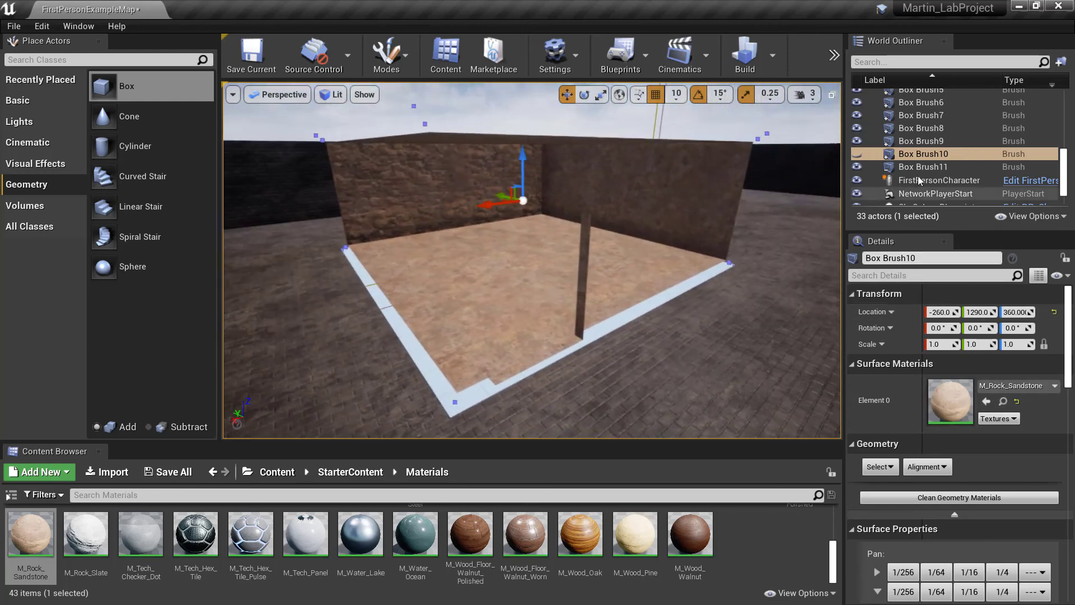
double_click(861, 151)
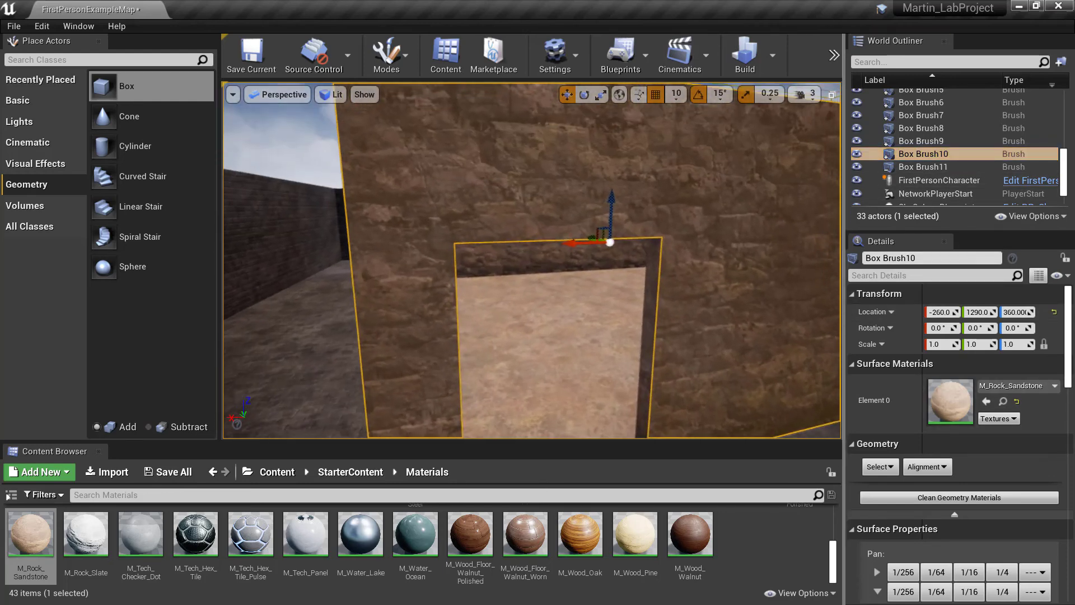
Step: Inspect the doorway up close, hide Box Brush10 once more to look at the interior, and restore its visibility
right_click_drag(532, 260, 700, 260)
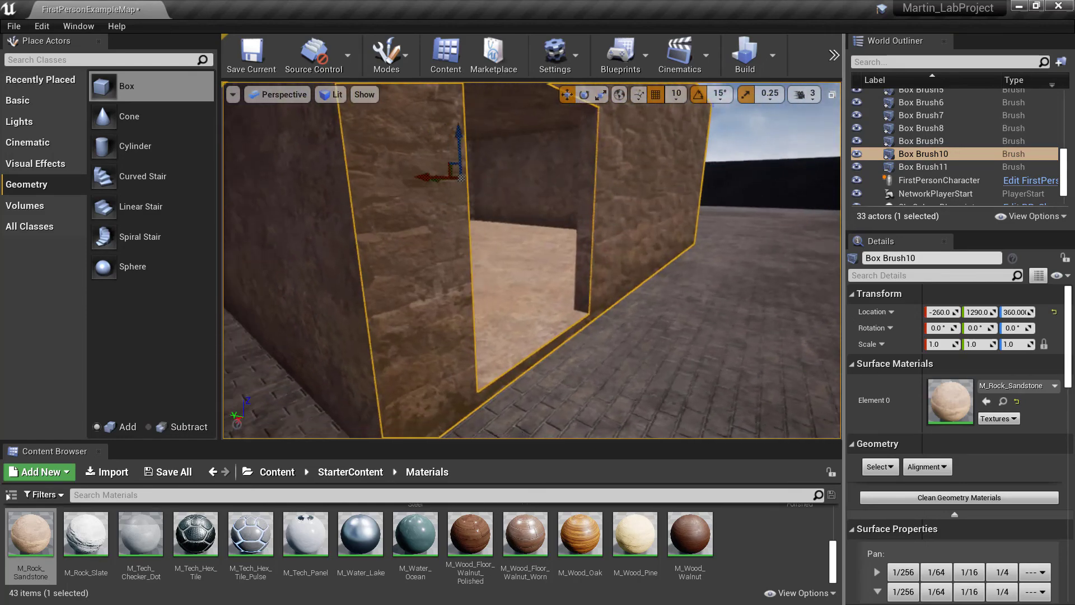
right_click_drag(532, 260, 483, 276)
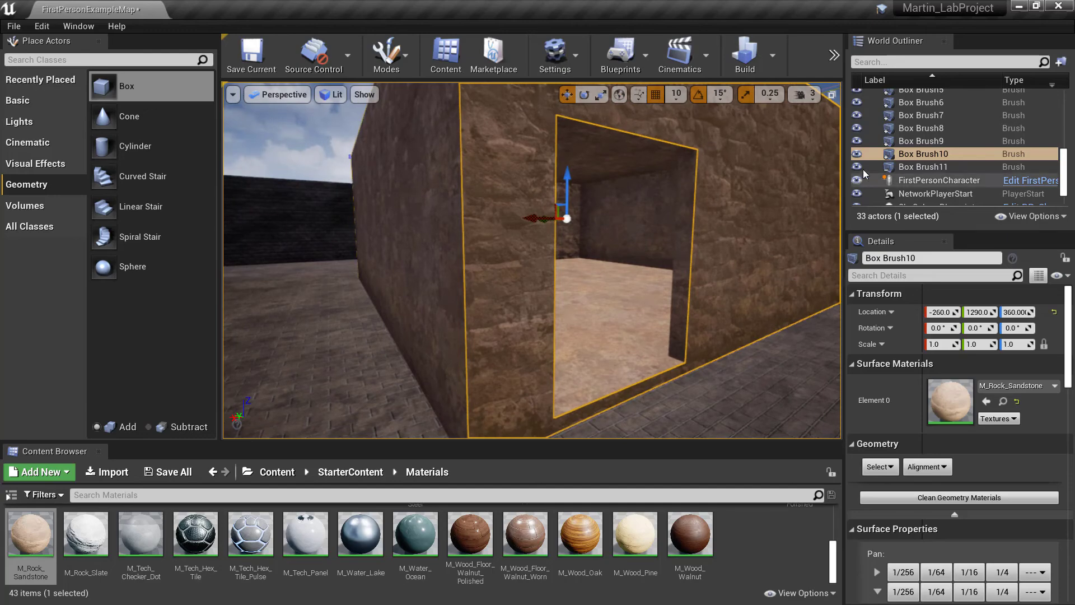
left_click(858, 151)
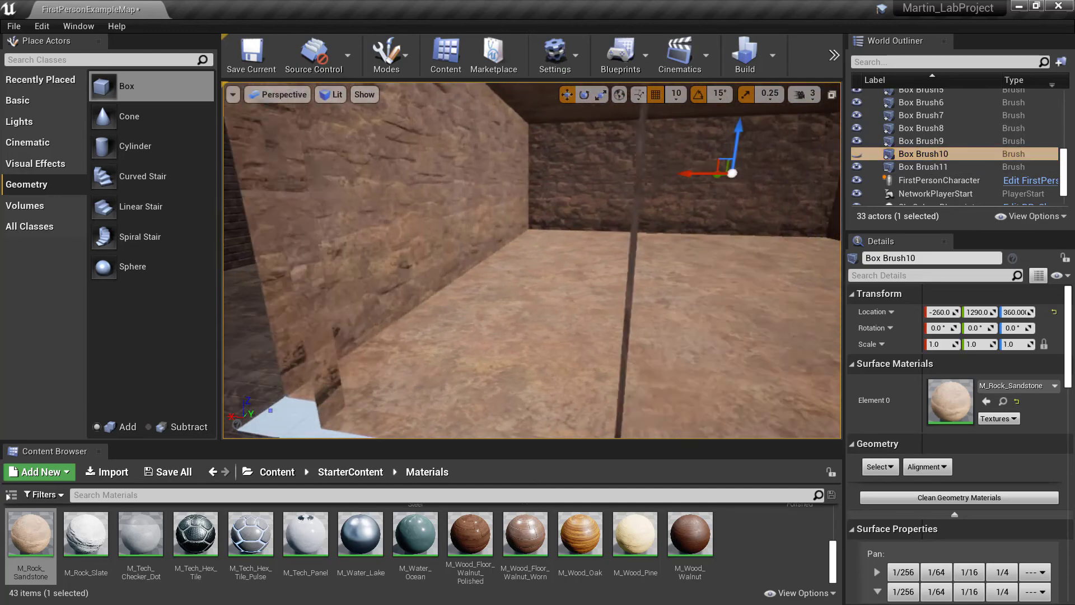
right_click_drag(532, 260, 952, 263)
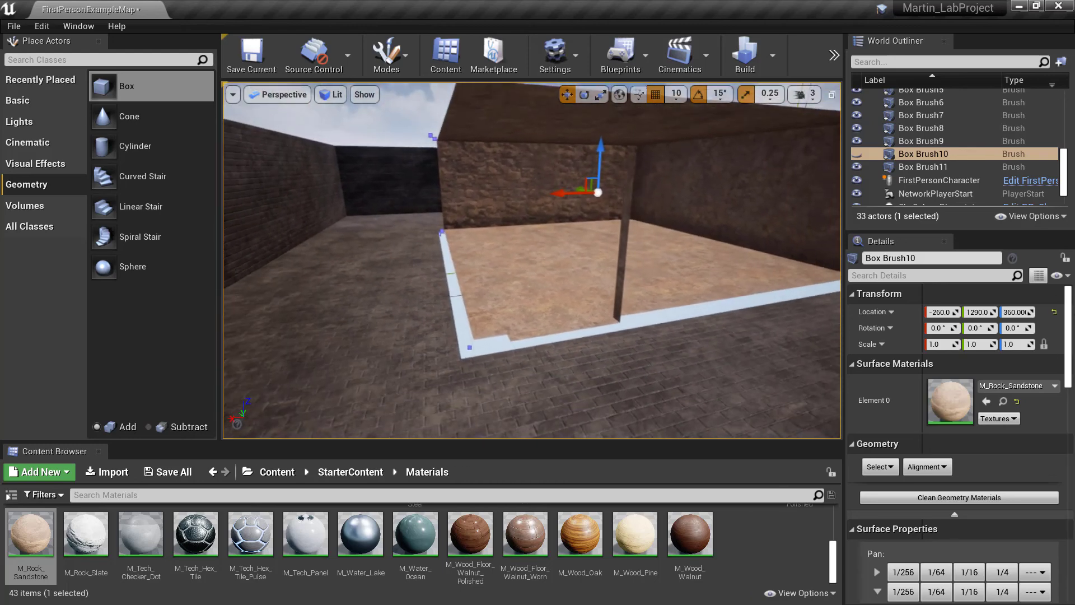
left_click(856, 154)
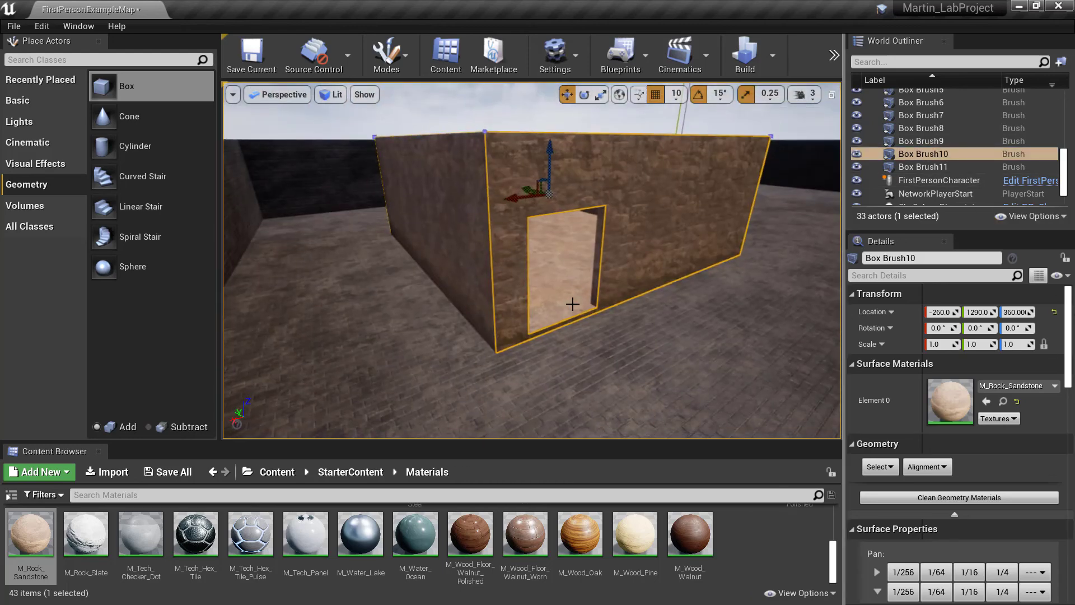
Step: Examine the whole box and its doorway from above and outside, toggling Box Brush10's visibility off and on
right_click_drag(532, 261, 482, 291)
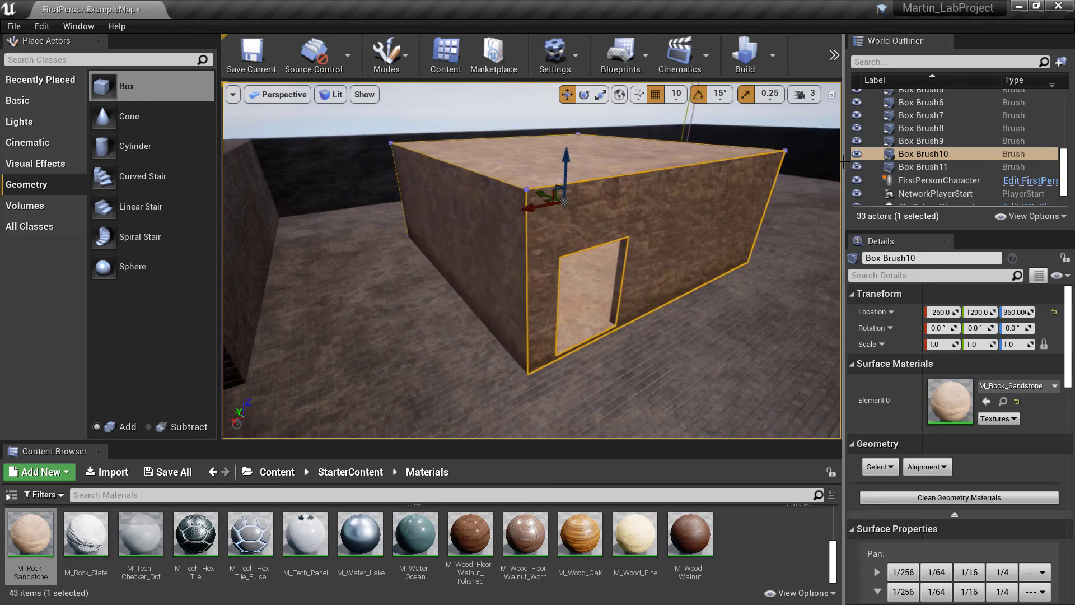
right_click_drag(788, 199, 789, 182)
left_click(854, 156)
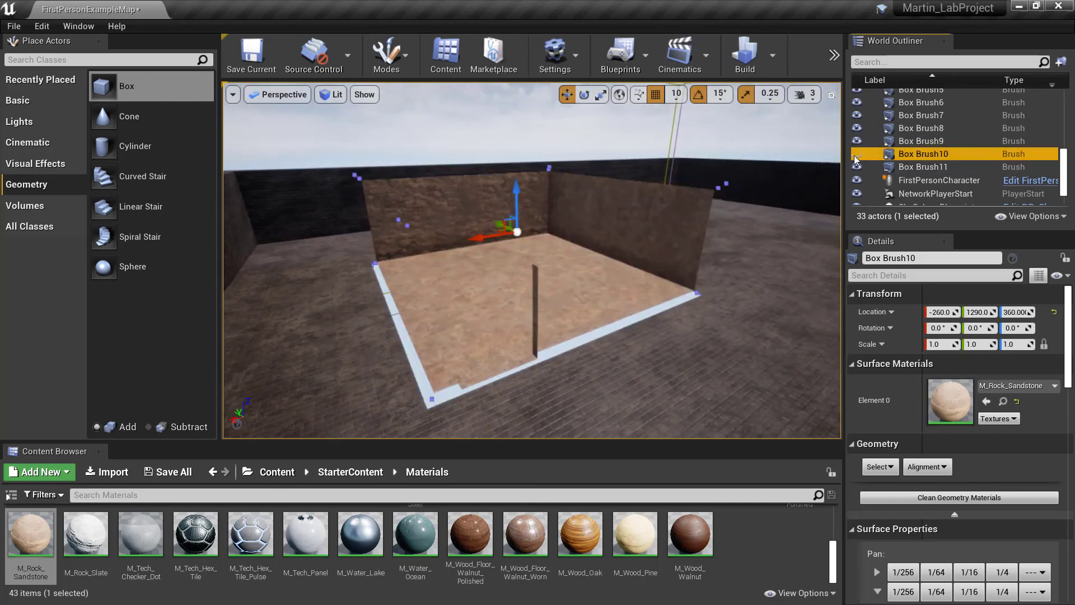
left_click(855, 155)
key("d")
right_click_drag(788, 184, 745, 188)
key("s")
key("a")
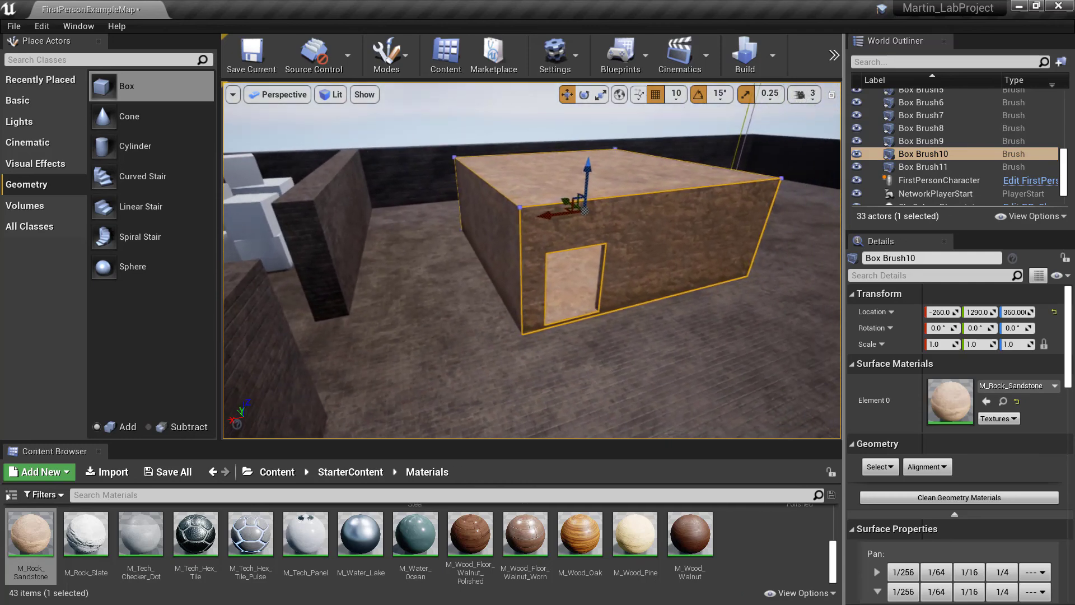
right_click_drag(499, 289, 526, 285)
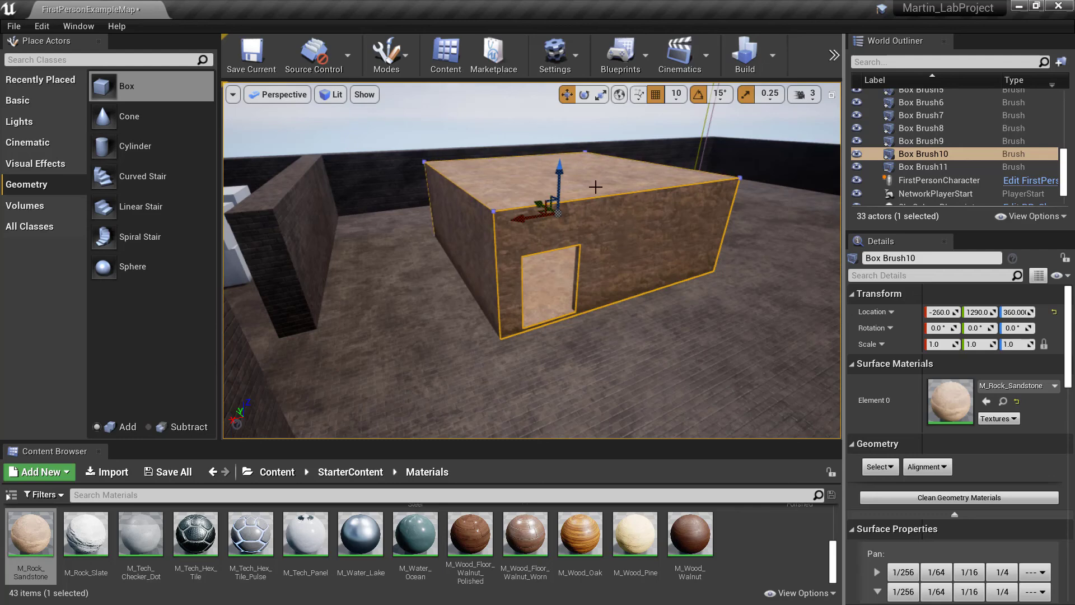
right_click_drag(547, 261, 578, 264)
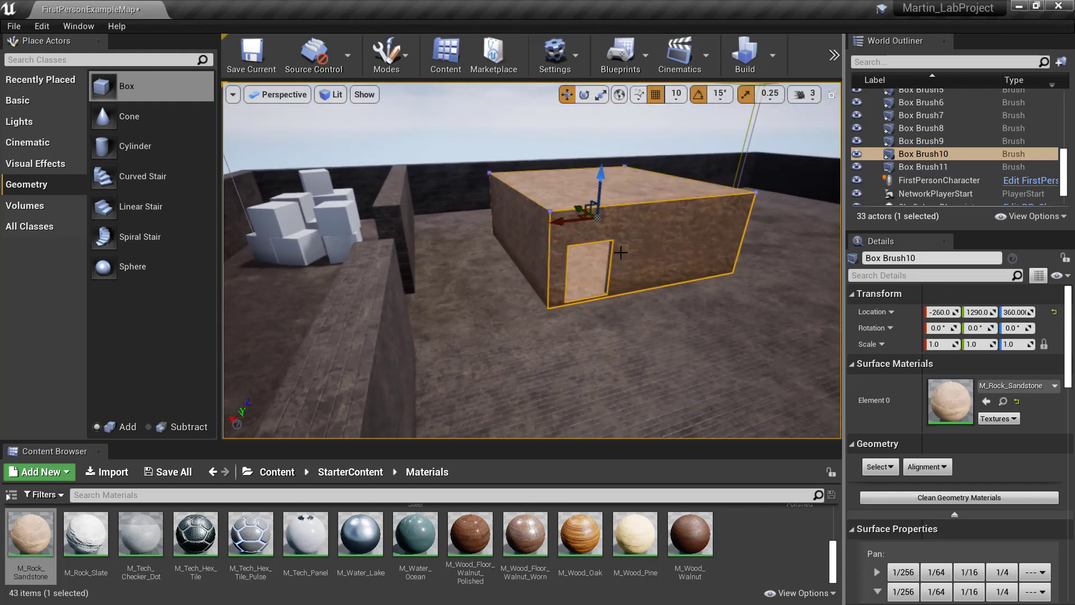